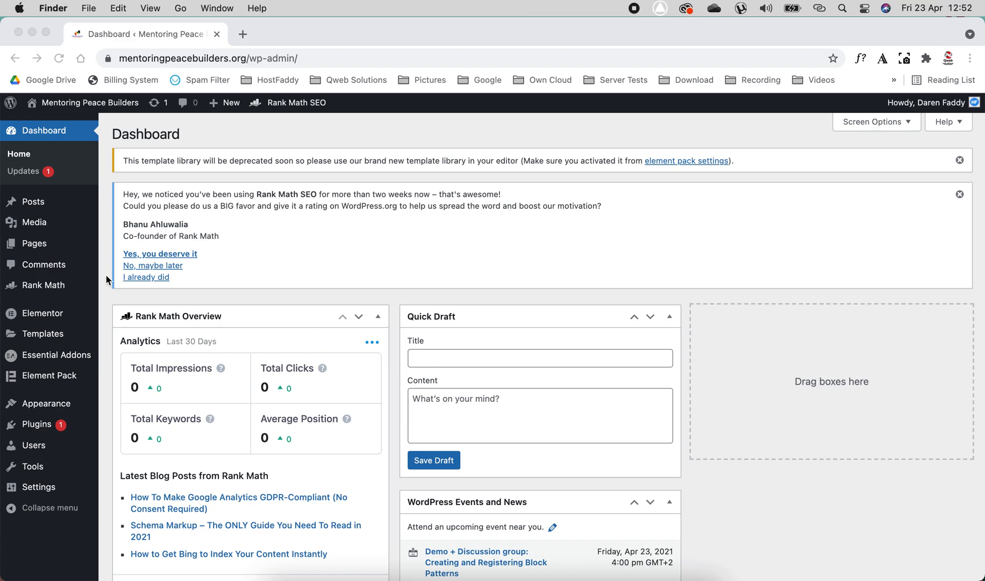
Step: Open the list of all pages on the site
click(14, 557)
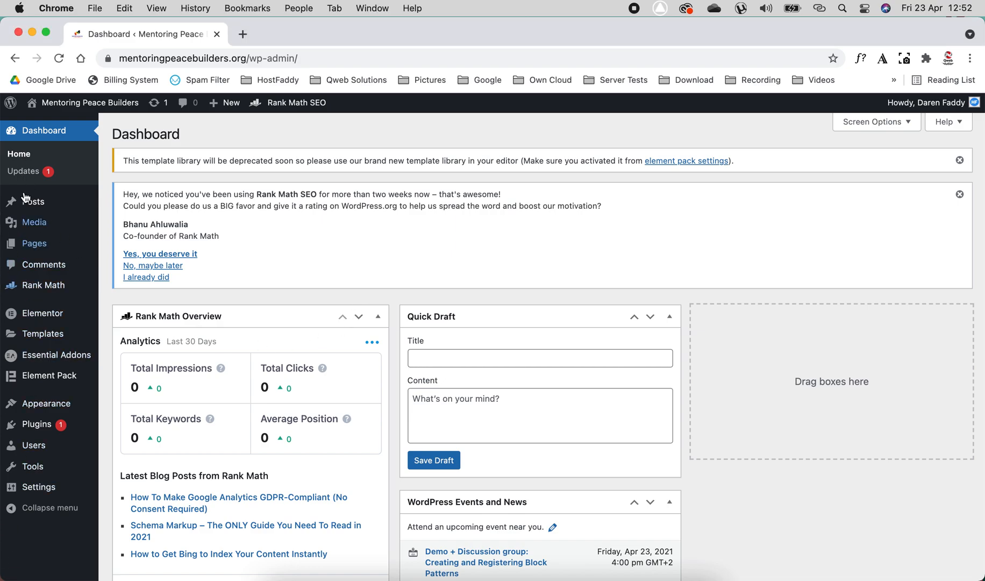
mouse_move(33, 247)
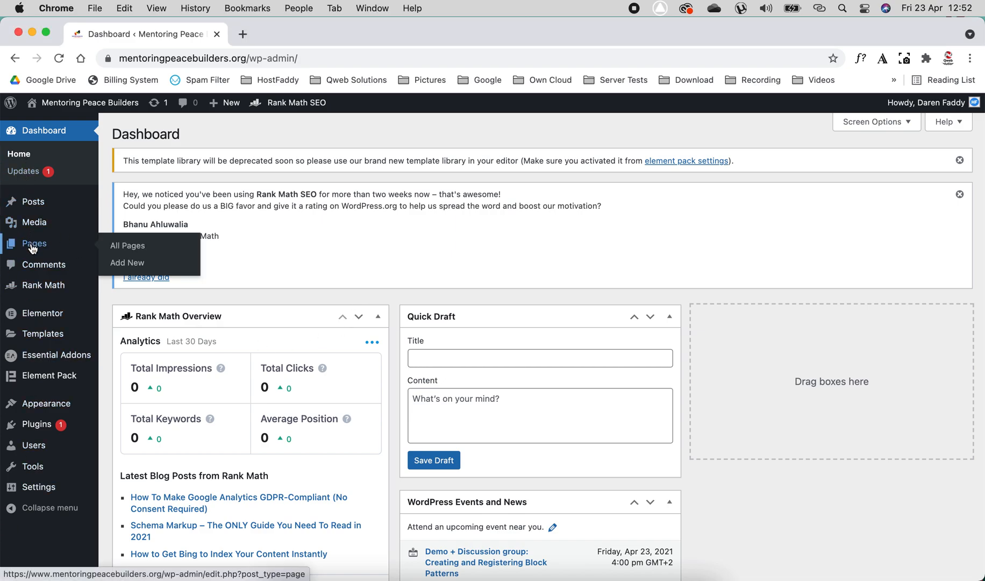
click(129, 252)
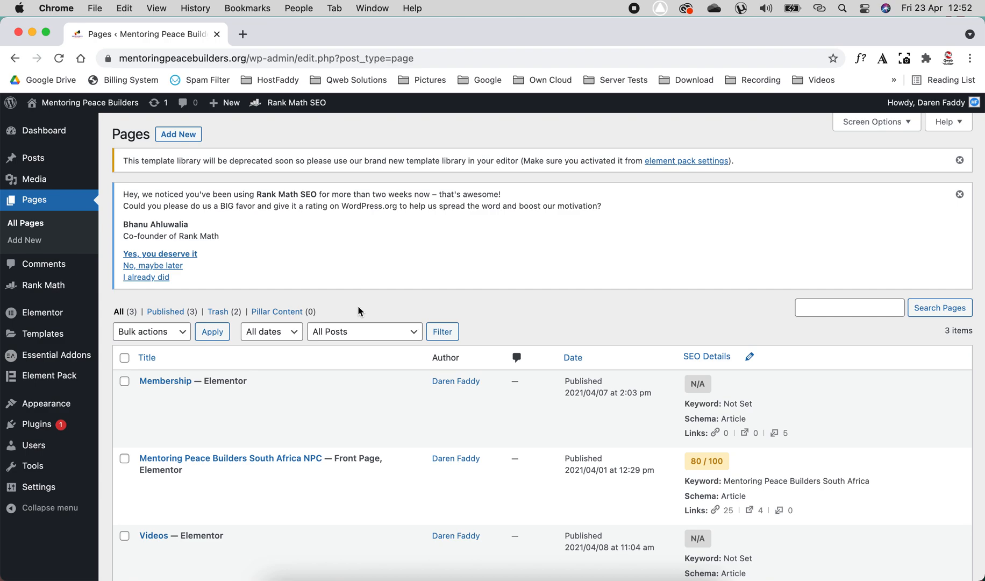
scroll(358, 304, down, 5)
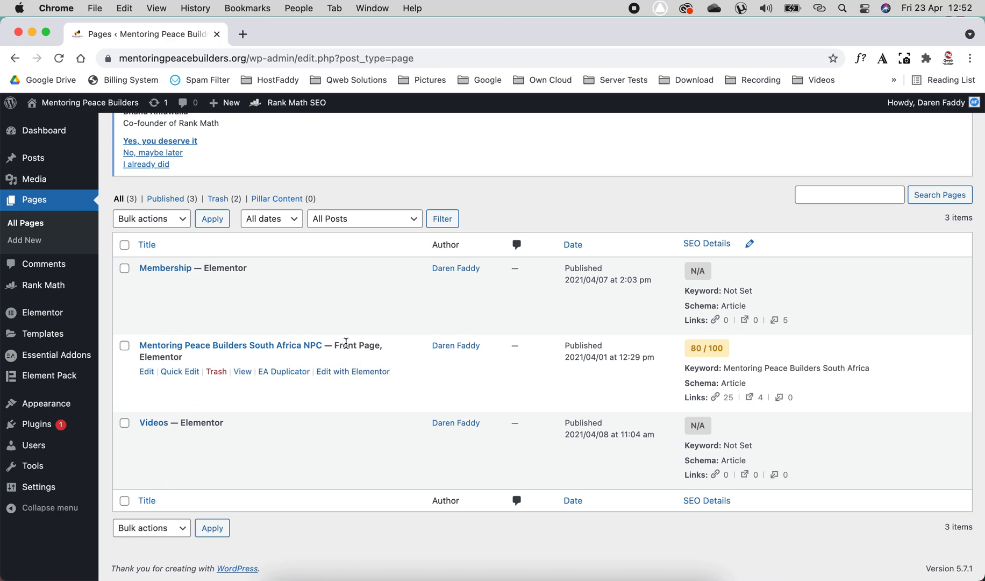
Step: Open the Mentoring Peace Builders South Africa NPC front page for editing with Elementor in a new browser tab
drag(335, 345, 381, 343)
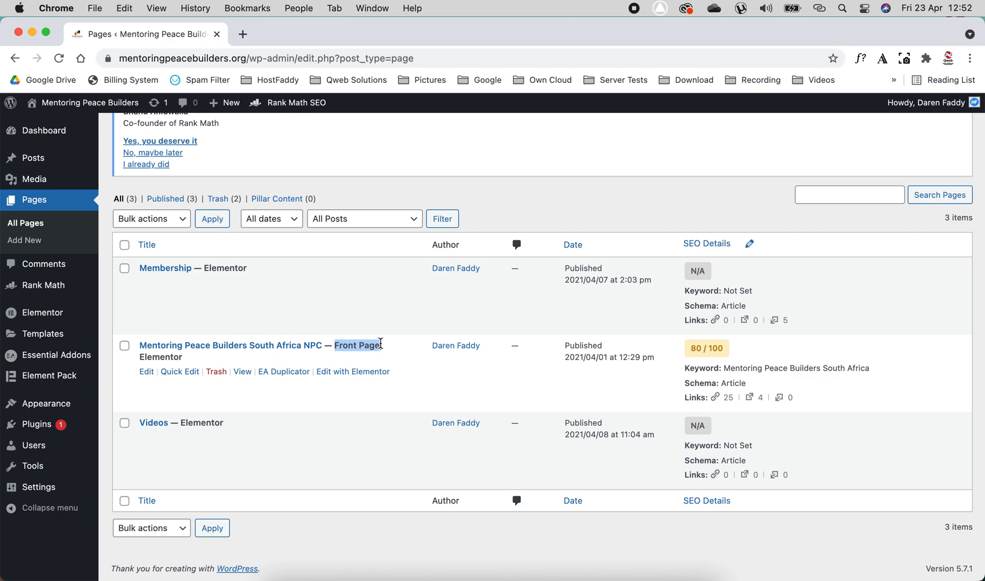
click(268, 353)
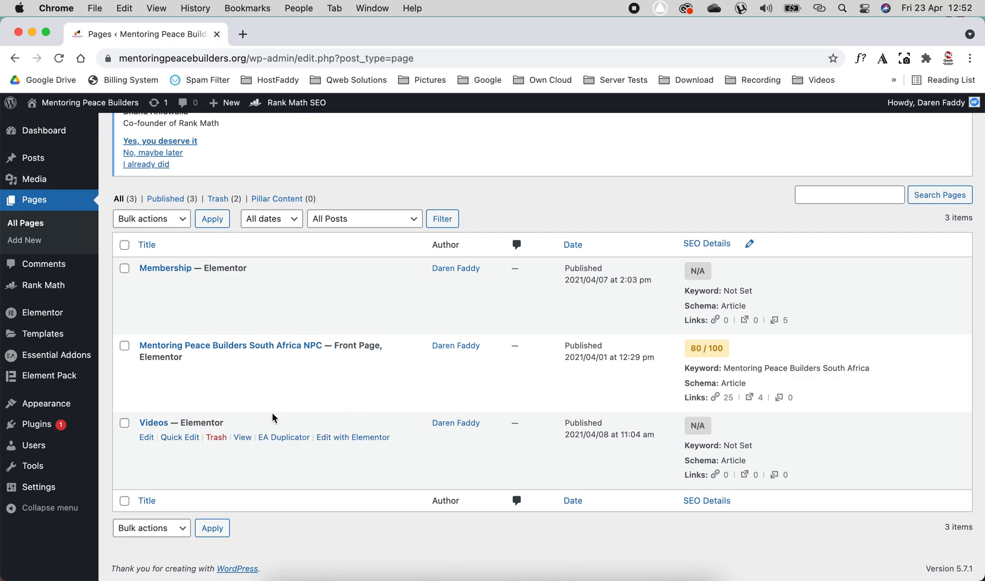
right_click(355, 376)
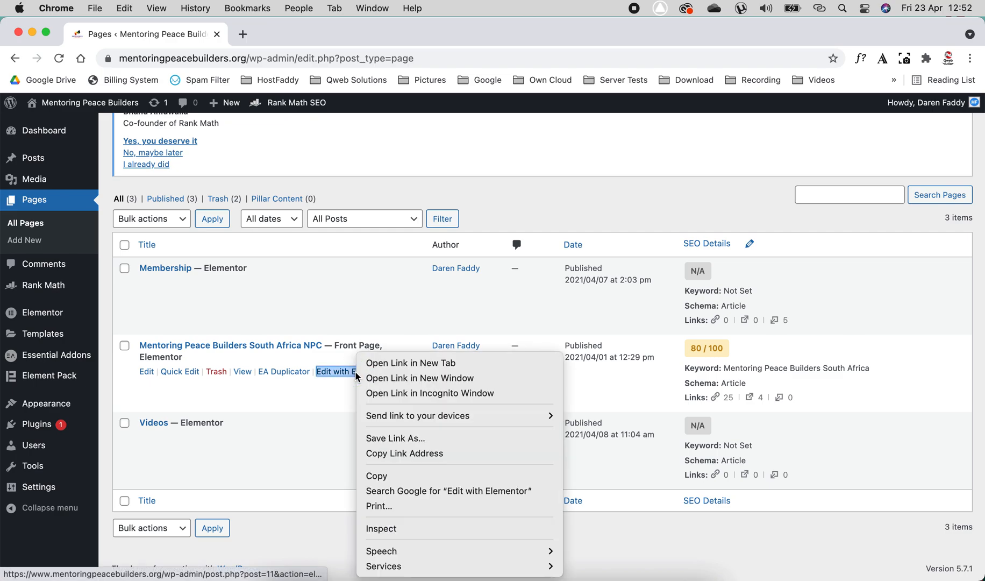
click(396, 368)
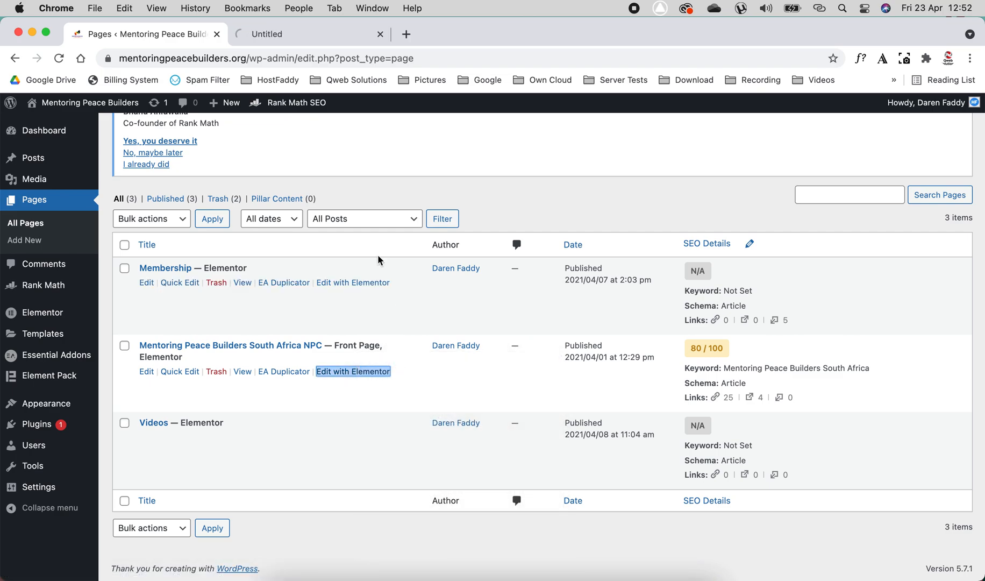
click(314, 34)
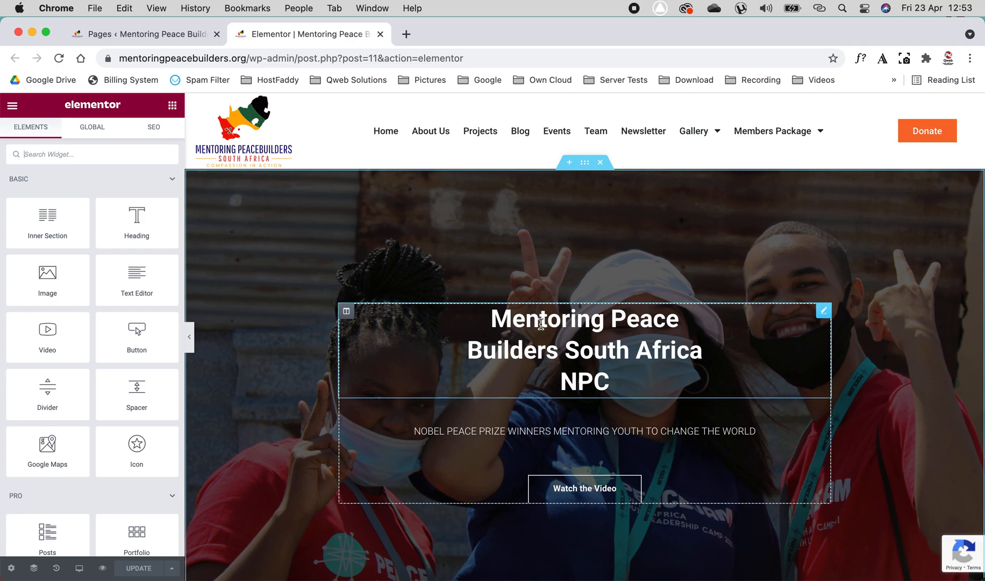
Step: Inspect the hero text and the "Trained over" counter, and look over the welcome and projects sections of the page
click(602, 379)
click(564, 432)
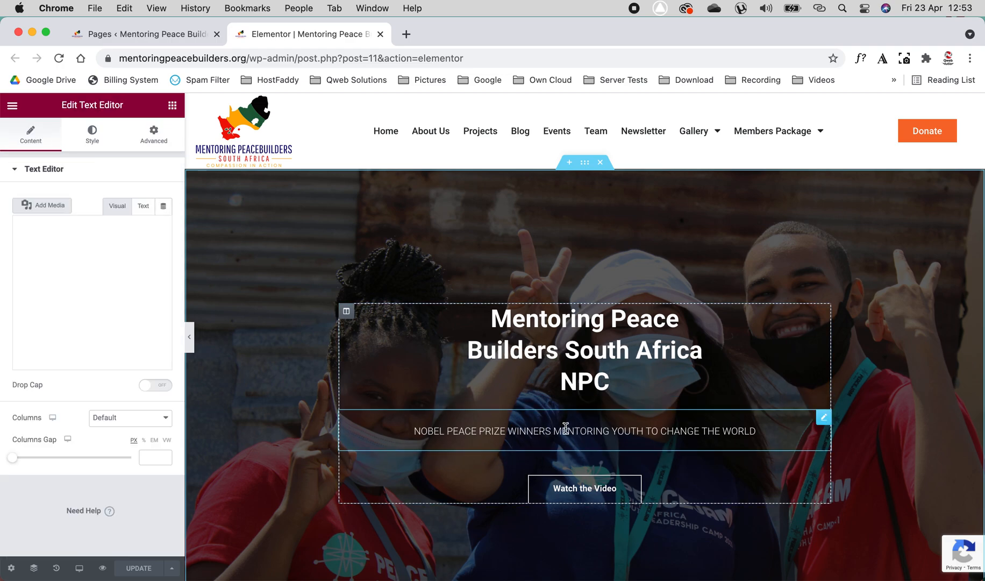
scroll(564, 432, down, 6)
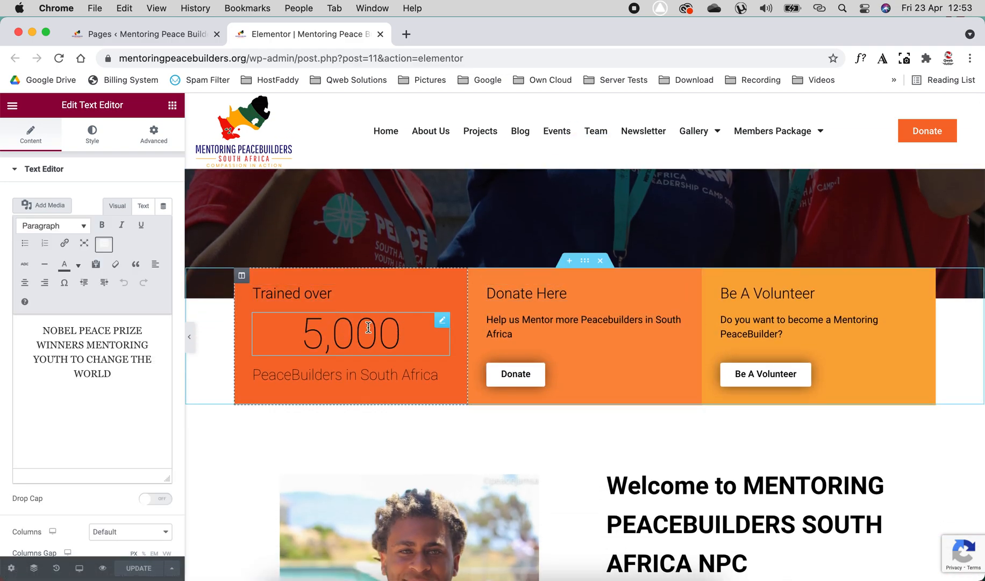
click(350, 333)
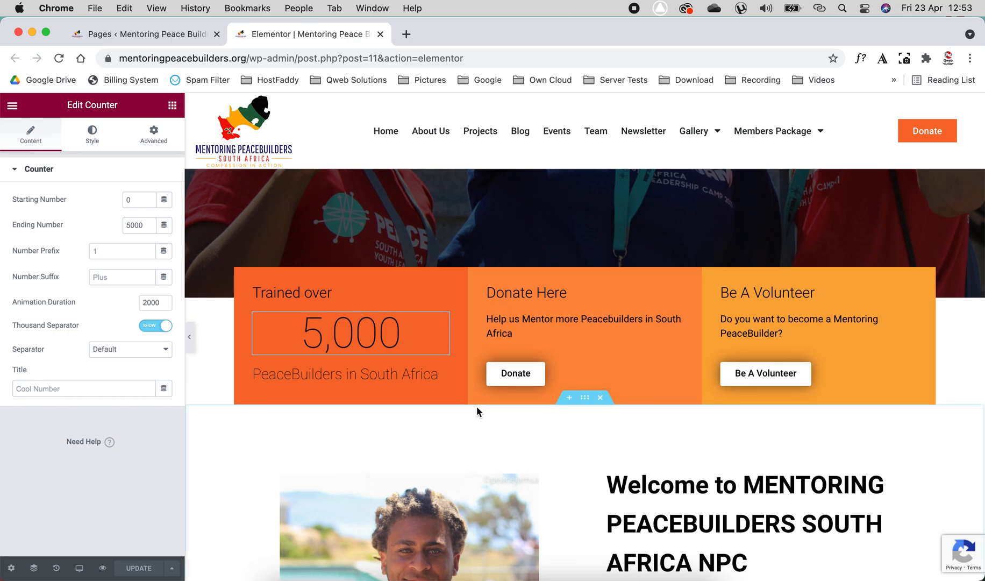
scroll(476, 406, down, 4)
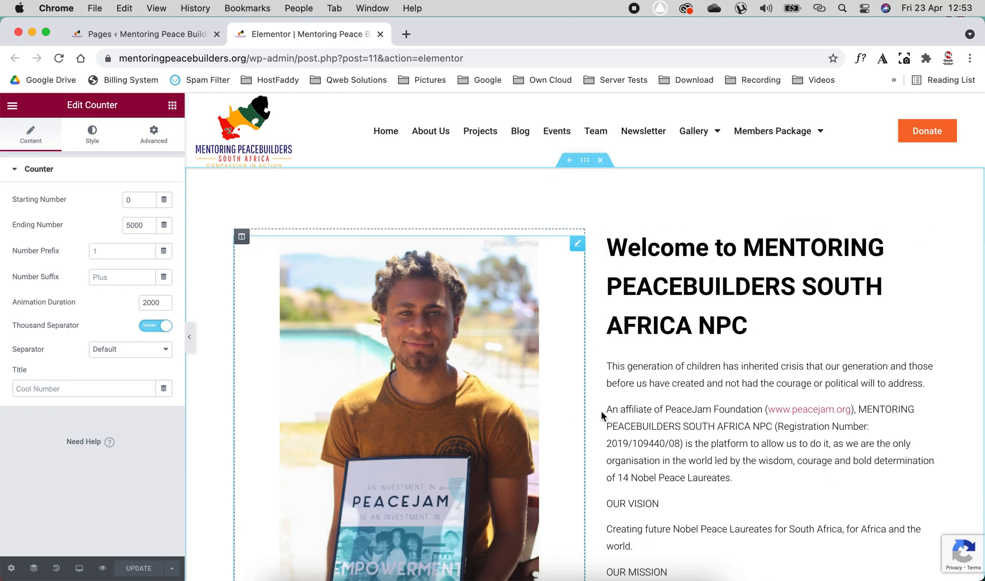
scroll(536, 434, down, 10)
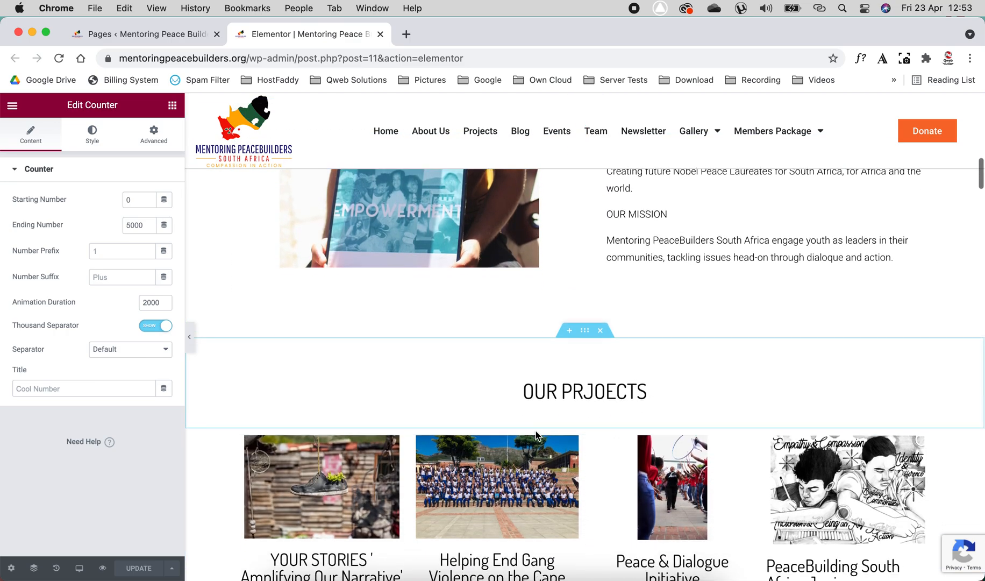
scroll(497, 335, up, 12)
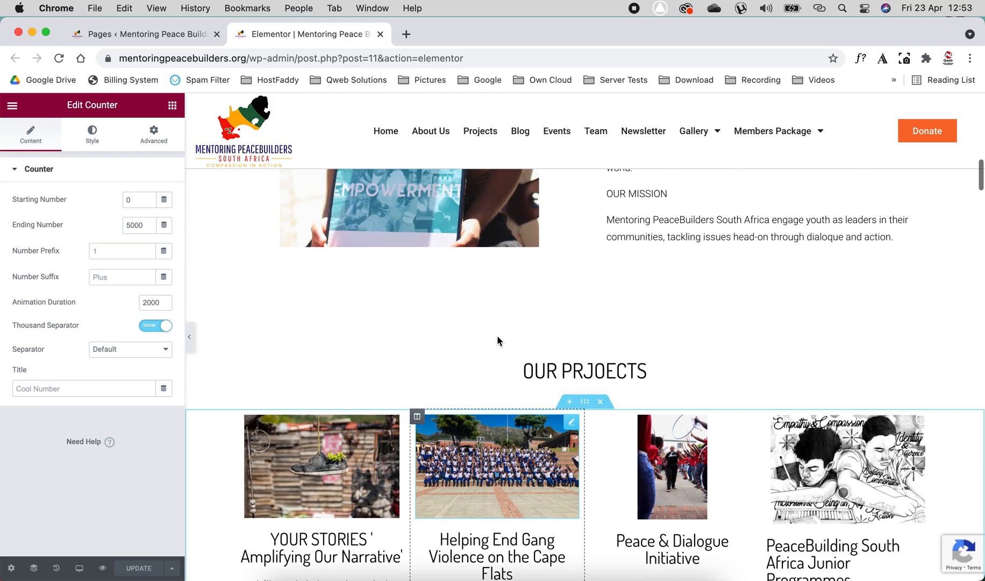
scroll(498, 335, up, 8)
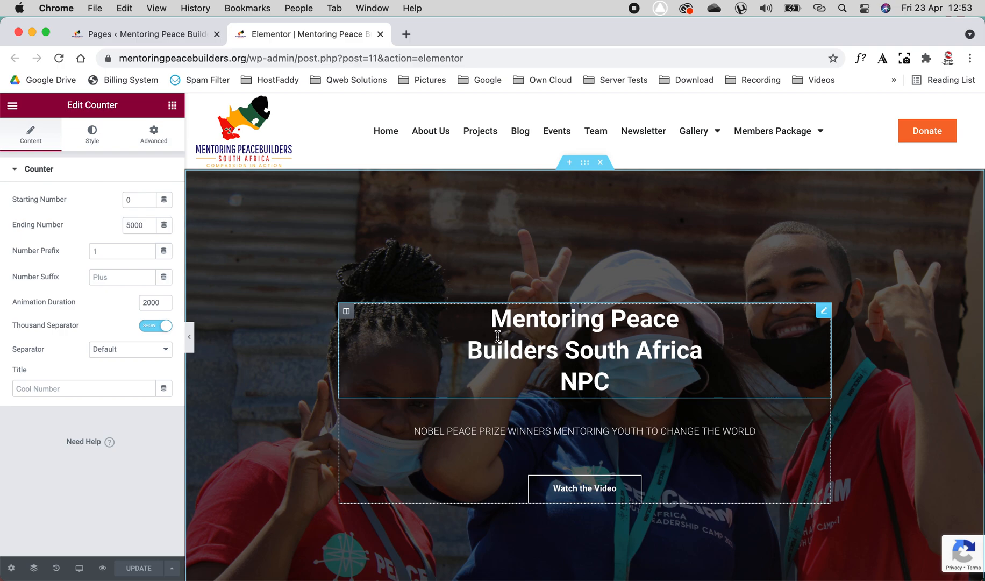
Step: Open the hero section's style settings and examine its background and background overlay options
click(585, 163)
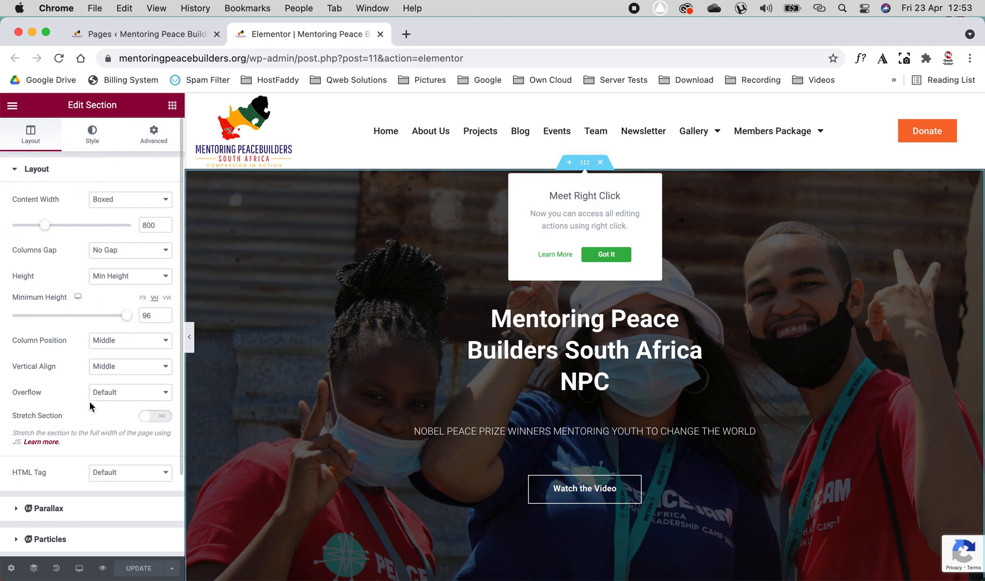
click(94, 134)
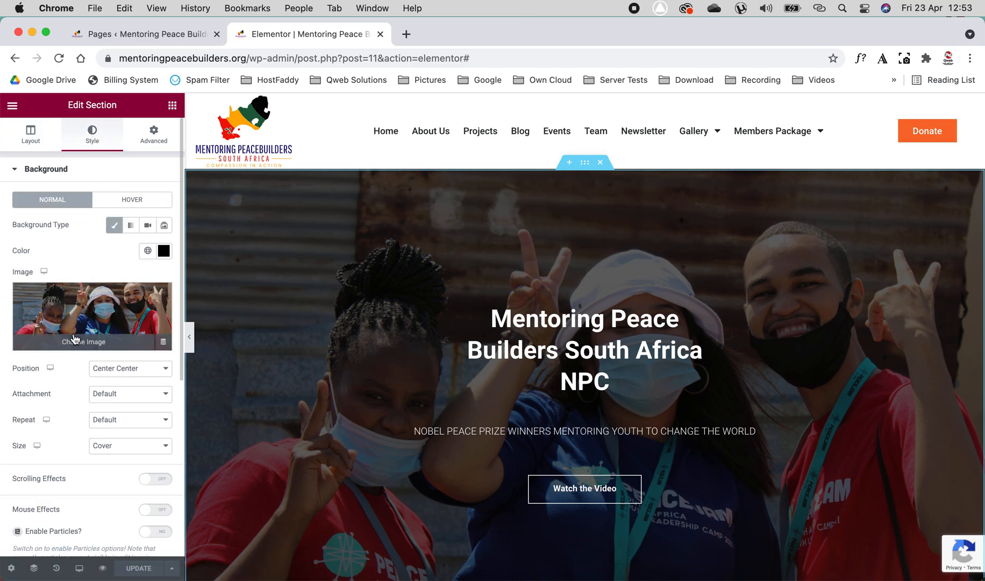
click(72, 171)
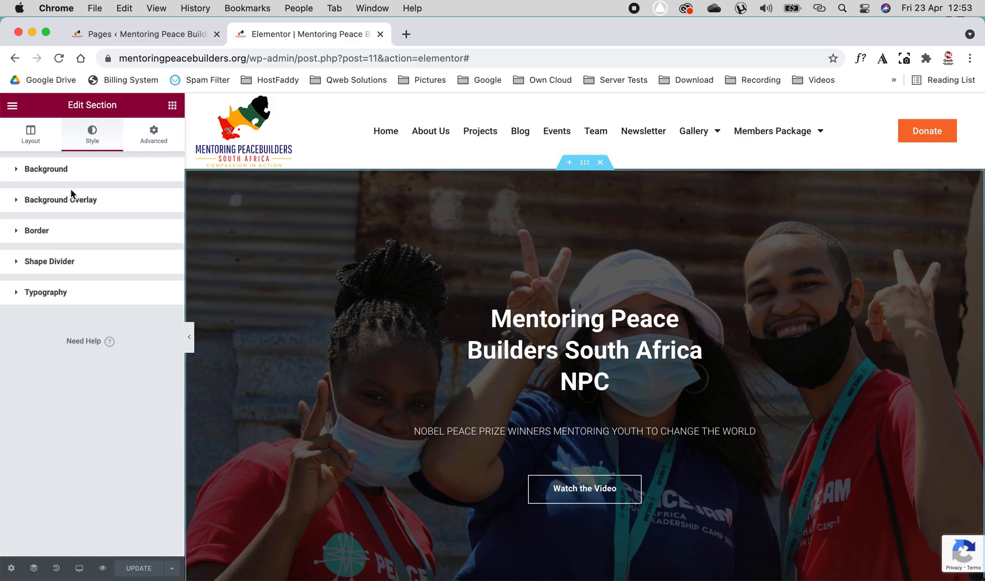
click(72, 202)
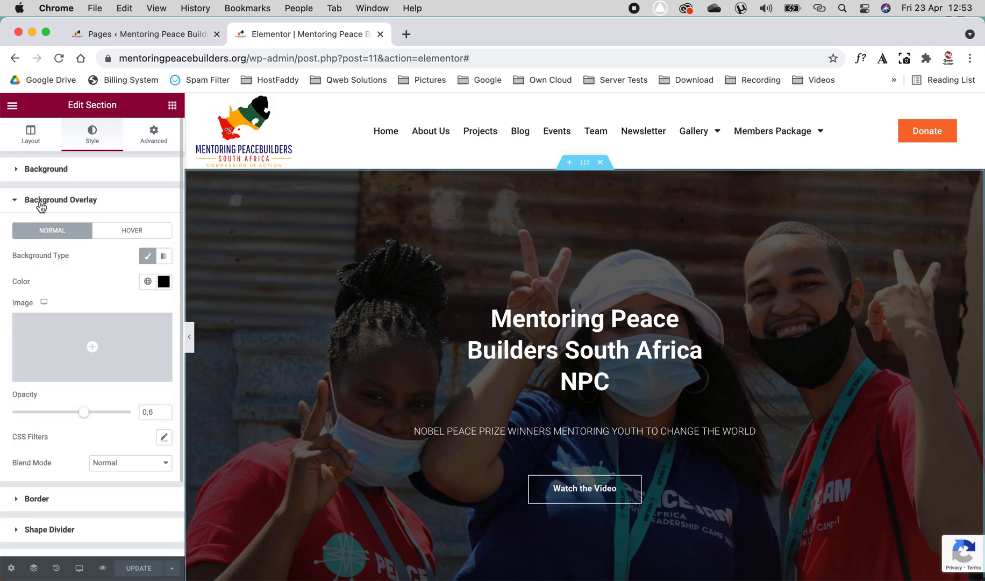
Step: Try other colours for the hero section's background overlay and return it to black (#000000)
click(164, 281)
click(40, 414)
click(90, 350)
drag(107, 350, 3, 488)
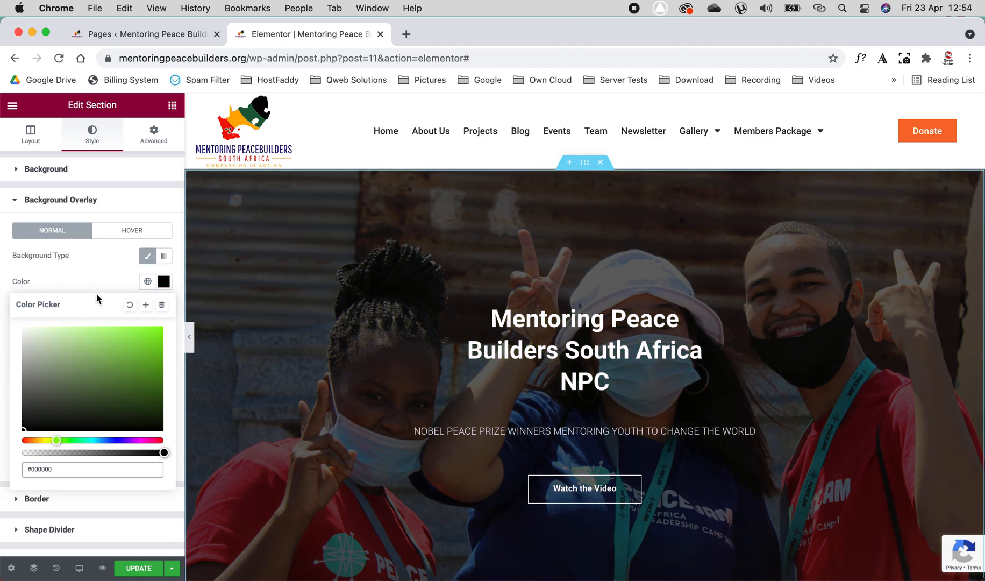
click(101, 280)
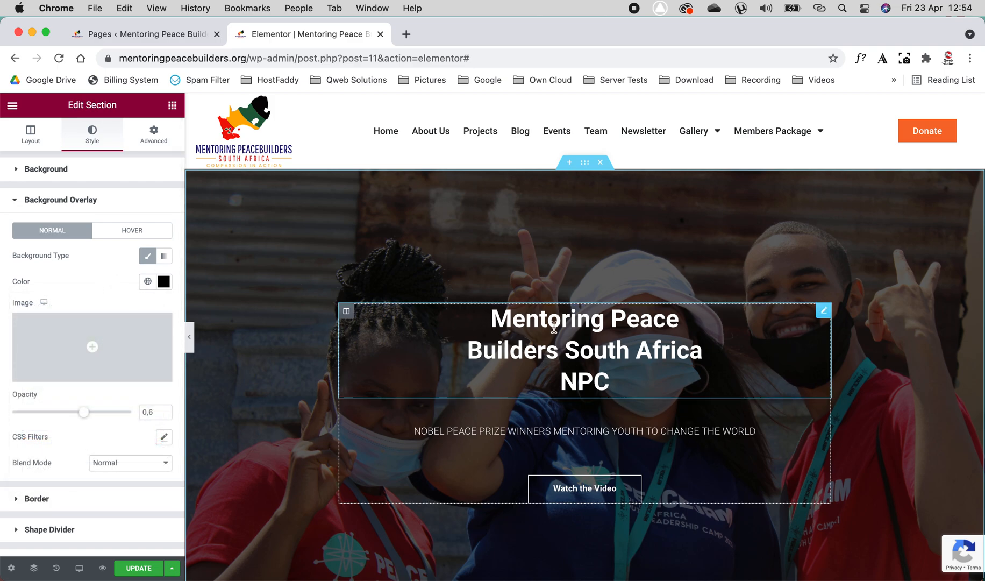
Step: Delete and retype the letter "o" in "Mentoring" directly in the hero heading
click(555, 324)
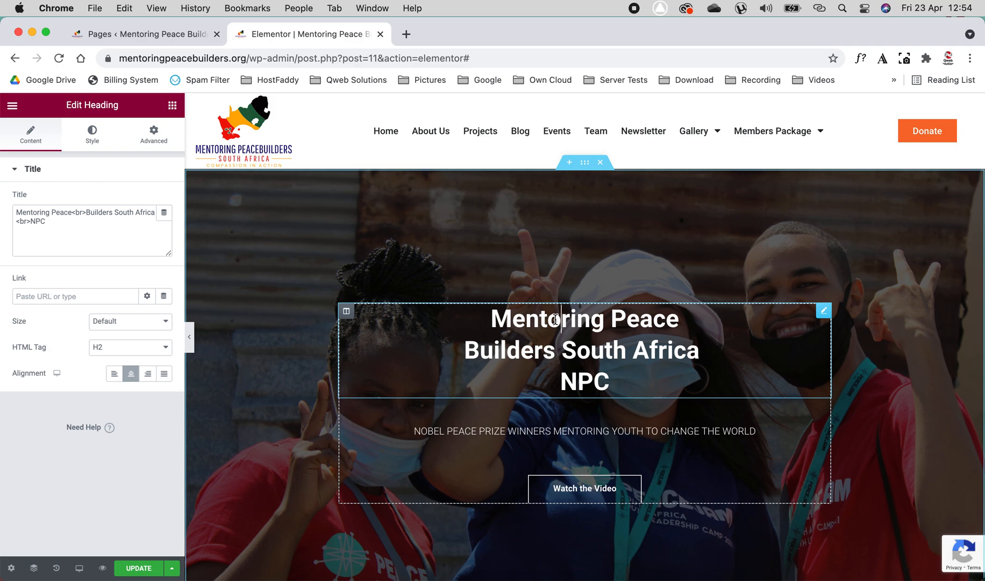
key(BackSpace)
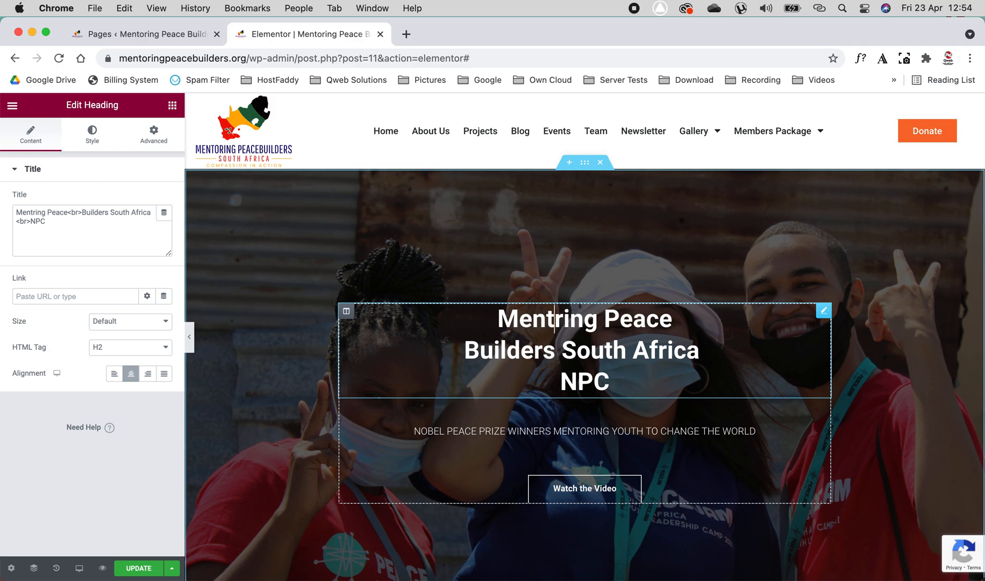
text(p)
key(BackSpace)
text(o)
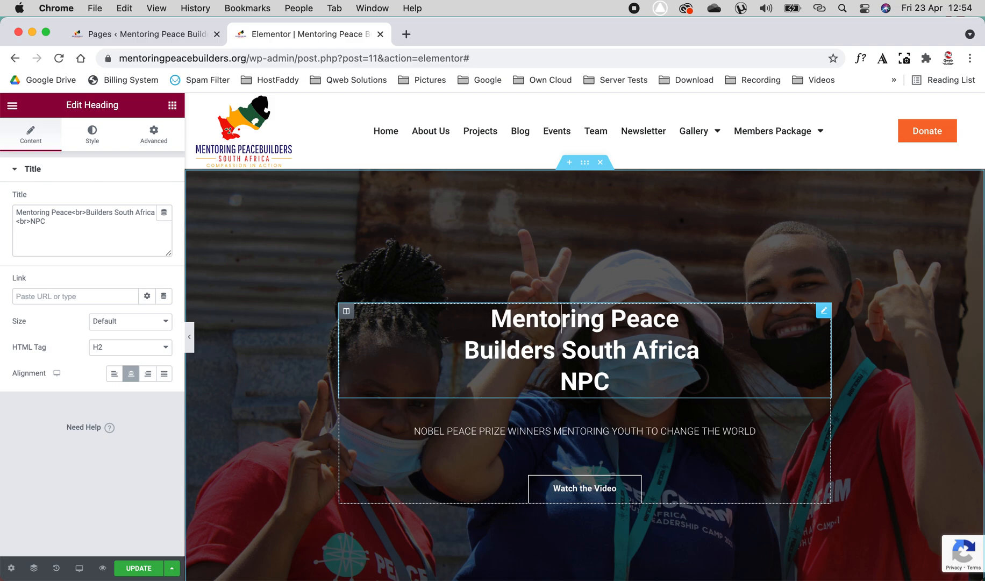
Step: Select the first <br> tag in the hero heading's title text to examine the line break
click(242, 221)
click(49, 216)
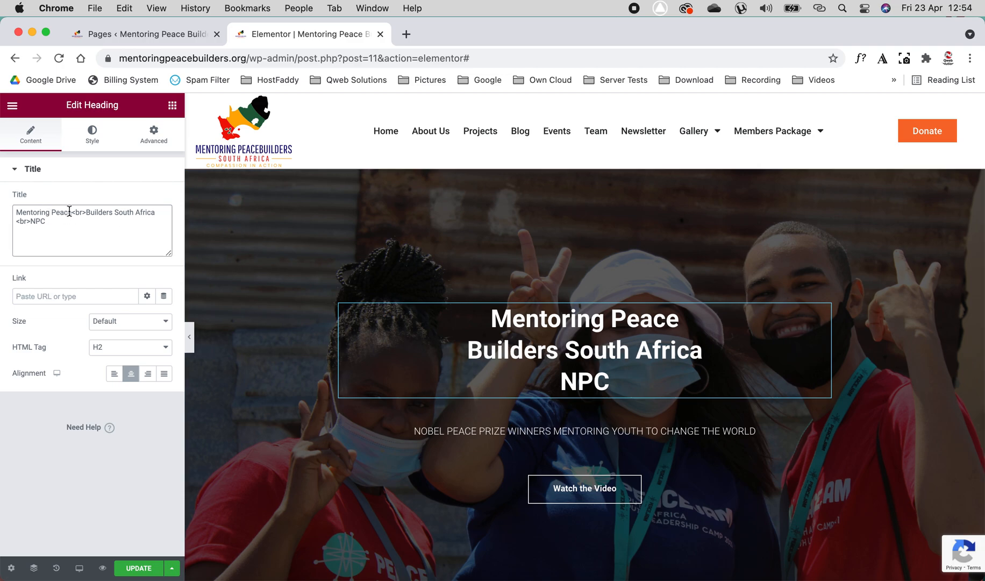
drag(73, 213, 86, 213)
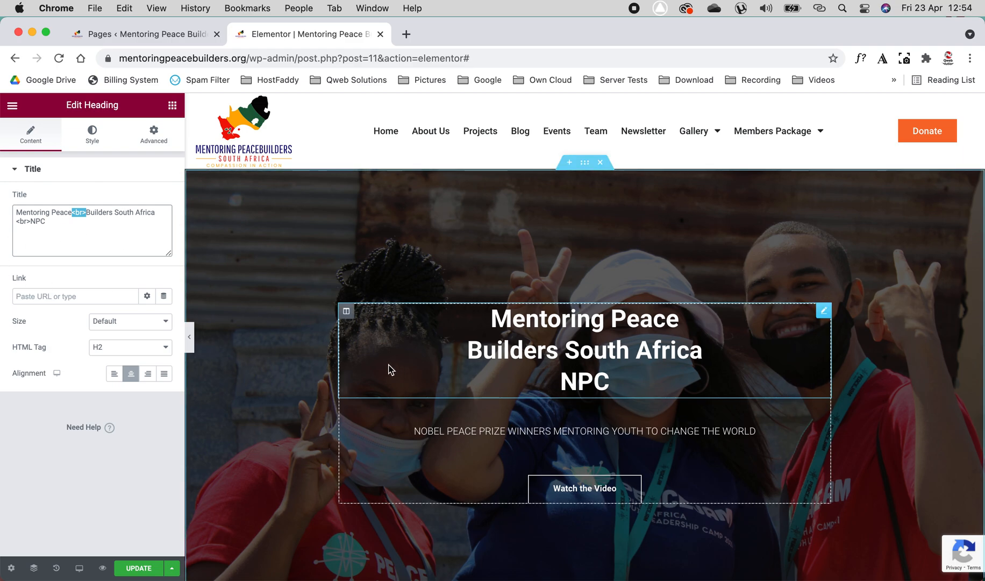
Step: Set the hero heading's HTML tag to H1
scroll(391, 369, down, 3)
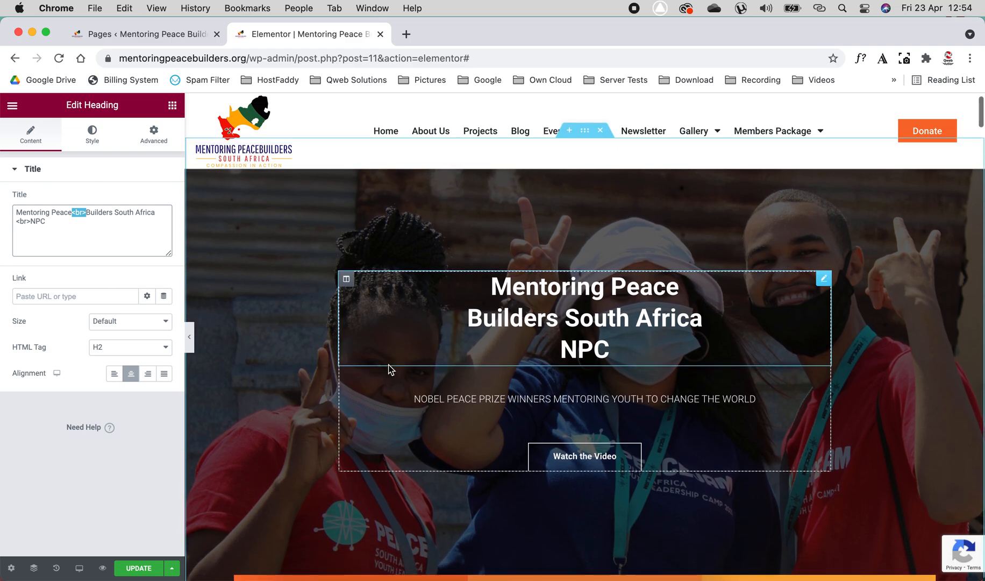
click(115, 351)
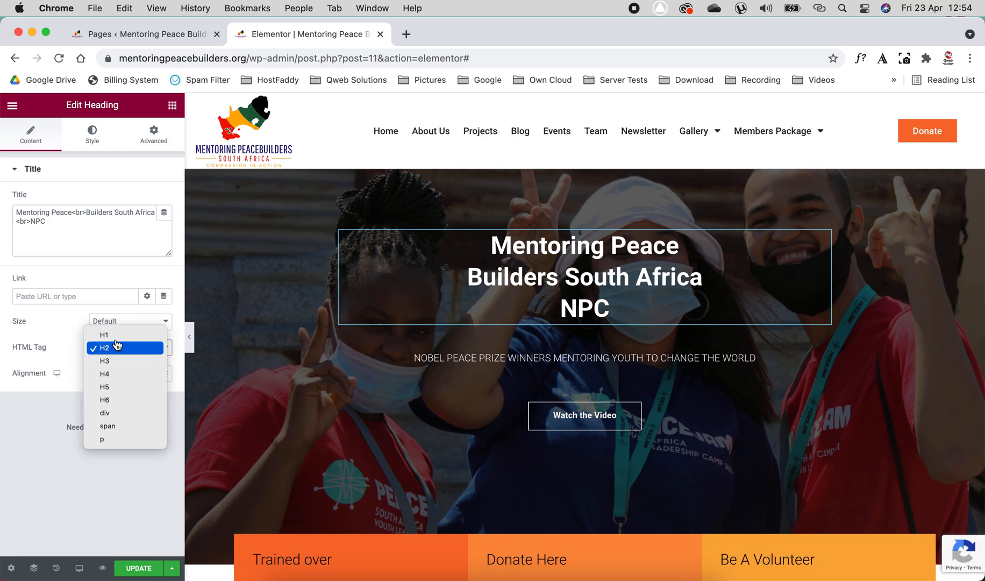
click(115, 333)
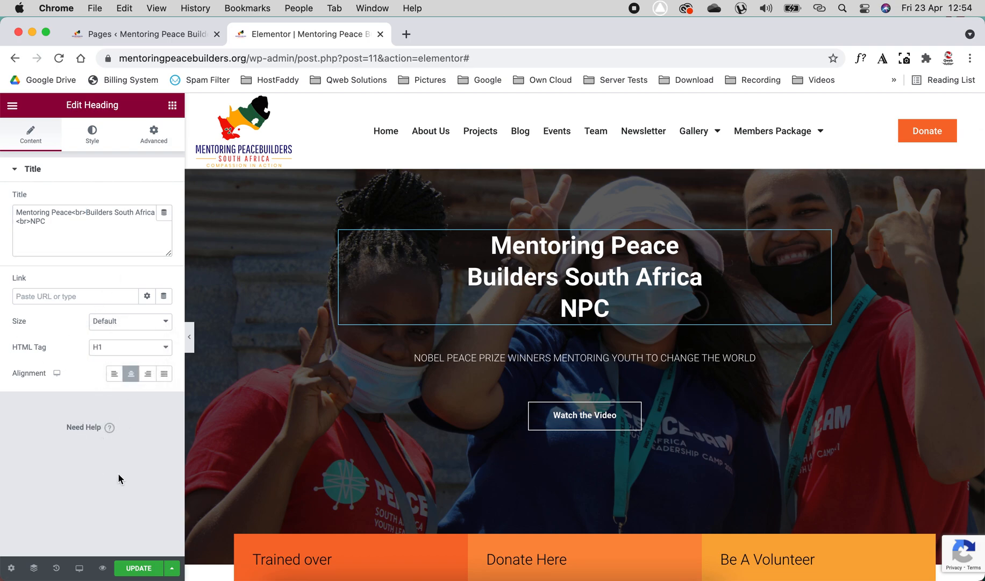
Step: Open the typography settings of the "NOBEL PEACE PRIZE WINNERS" tagline below the hero heading
click(508, 358)
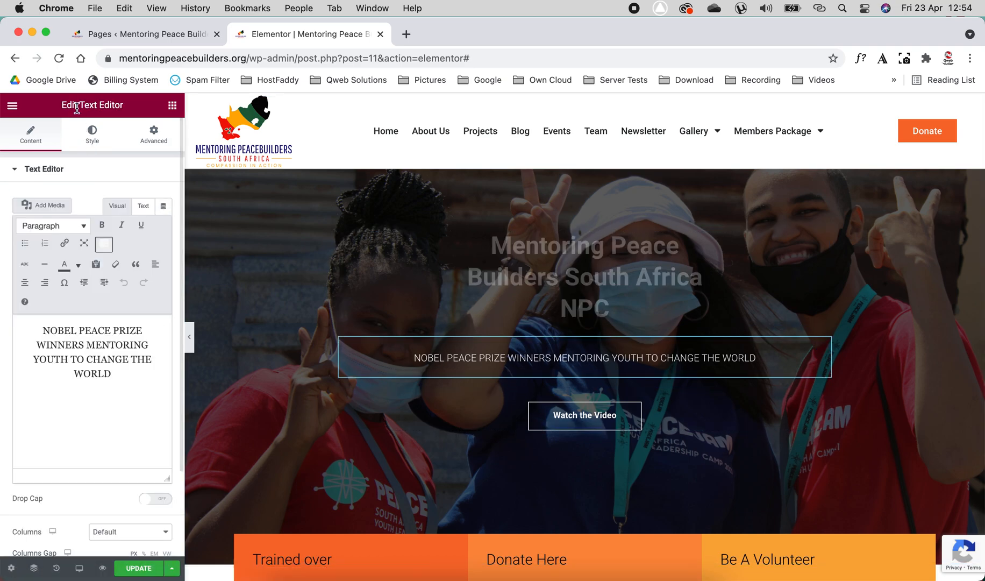
click(465, 355)
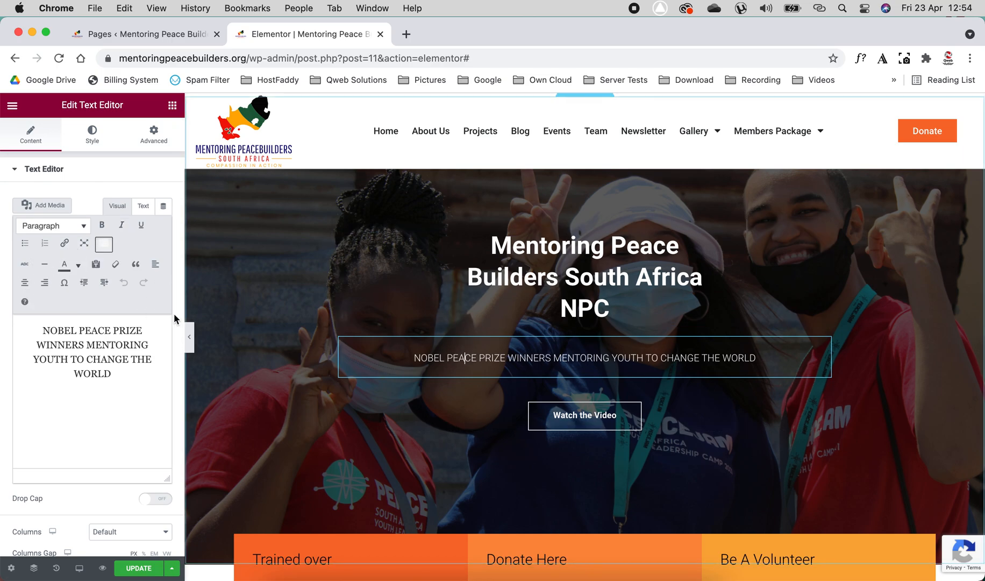
click(96, 146)
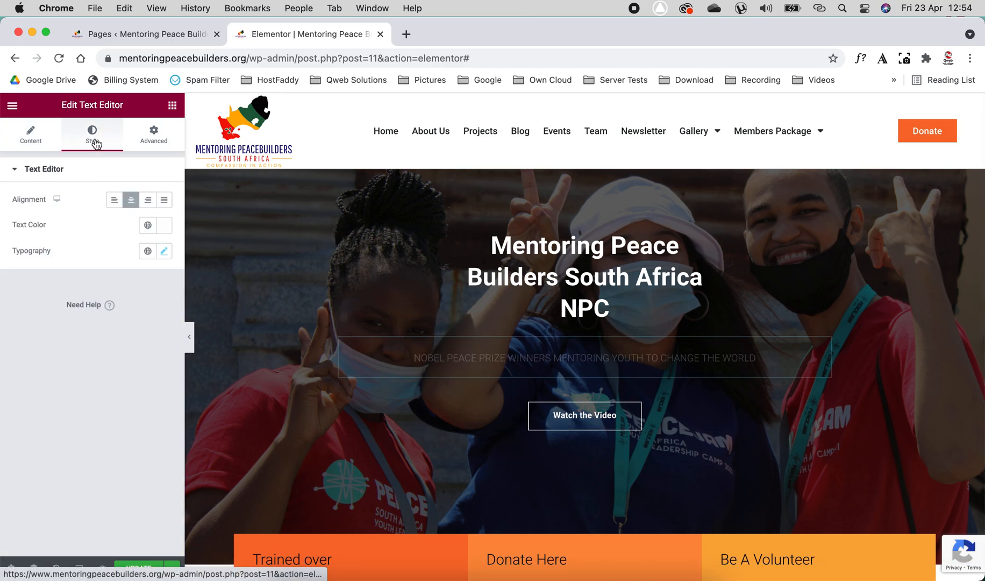
click(163, 251)
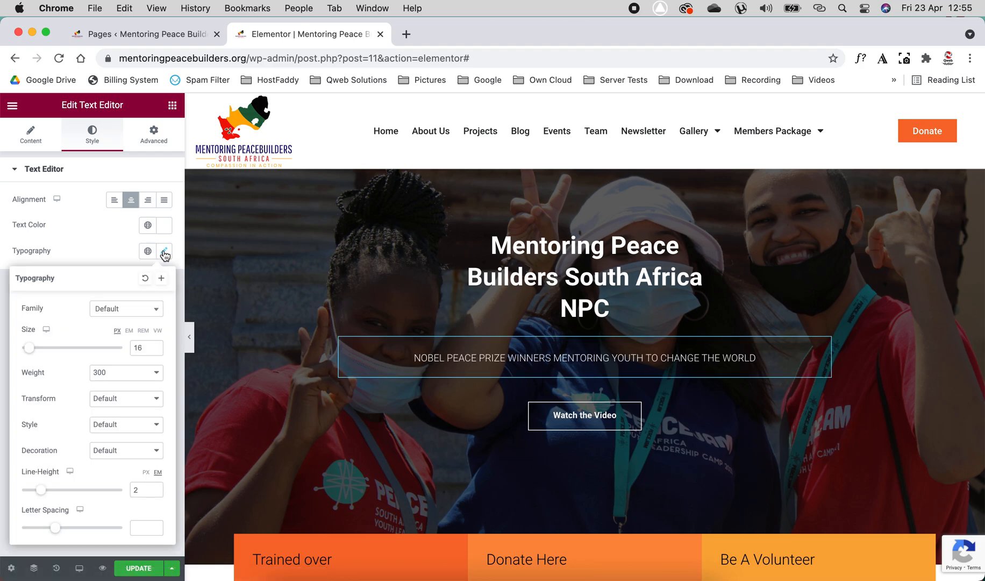
Step: Try a different font size for the tagline and set it back to 16 px
drag(30, 357, 38, 361)
double_click(139, 347)
text(16)
Step: Try a different font weight for the tagline and set it back to 300
click(119, 378)
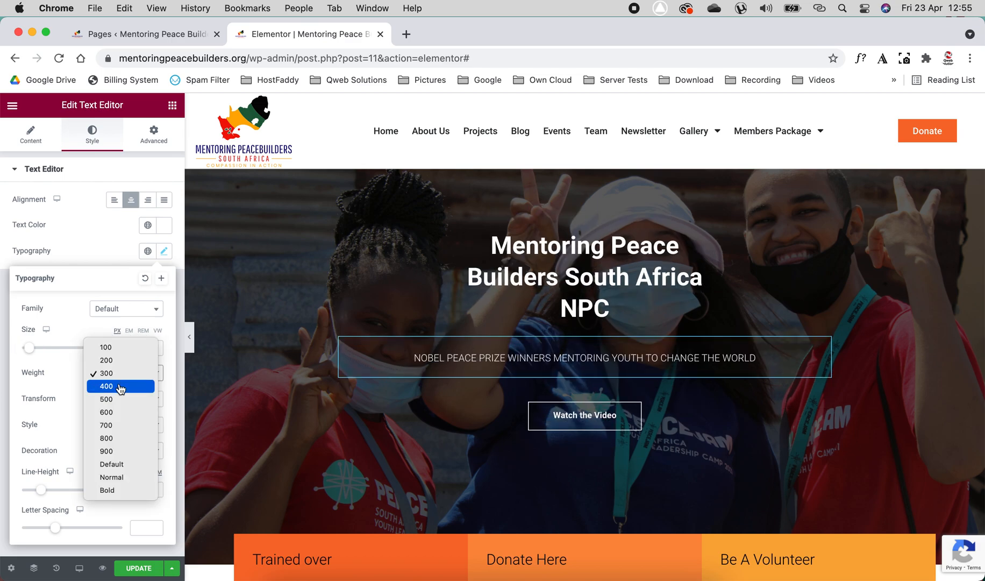
click(119, 451)
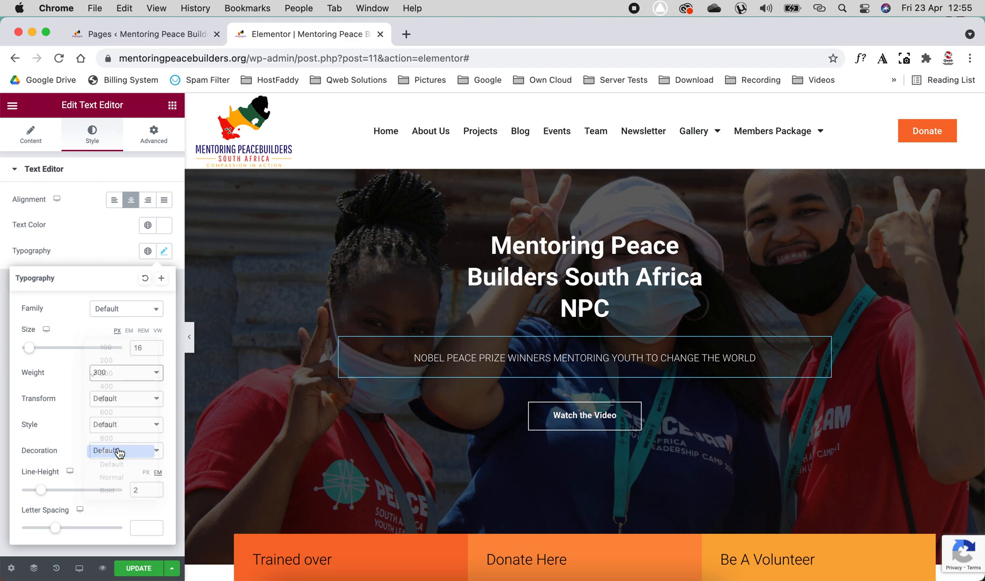
click(123, 380)
click(121, 298)
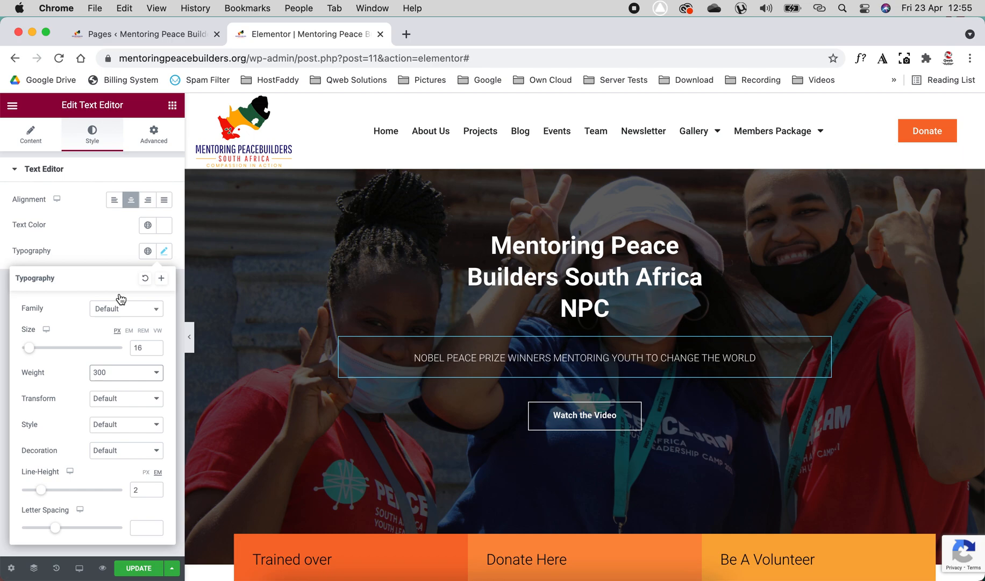
Step: Try a different text color for the tagline and return it to white (#FFFFFF)
click(109, 254)
click(164, 225)
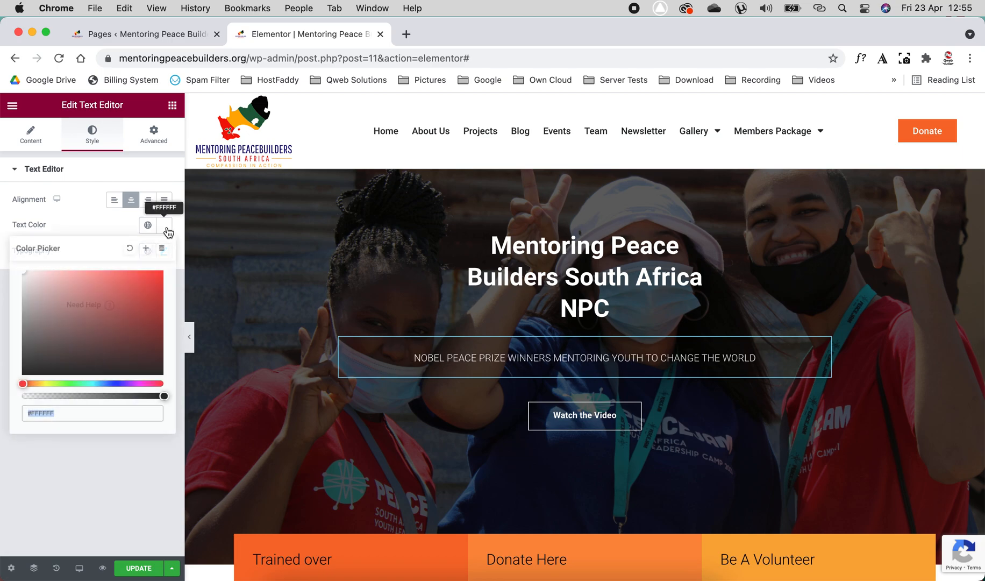
mouse_move(102, 322)
mouse_down()
mouse_move(137, 299)
mouse_move(149, 253)
mouse_move(99, 325)
mouse_move(18, 391)
mouse_move(3, 259)
mouse_up()
click(88, 211)
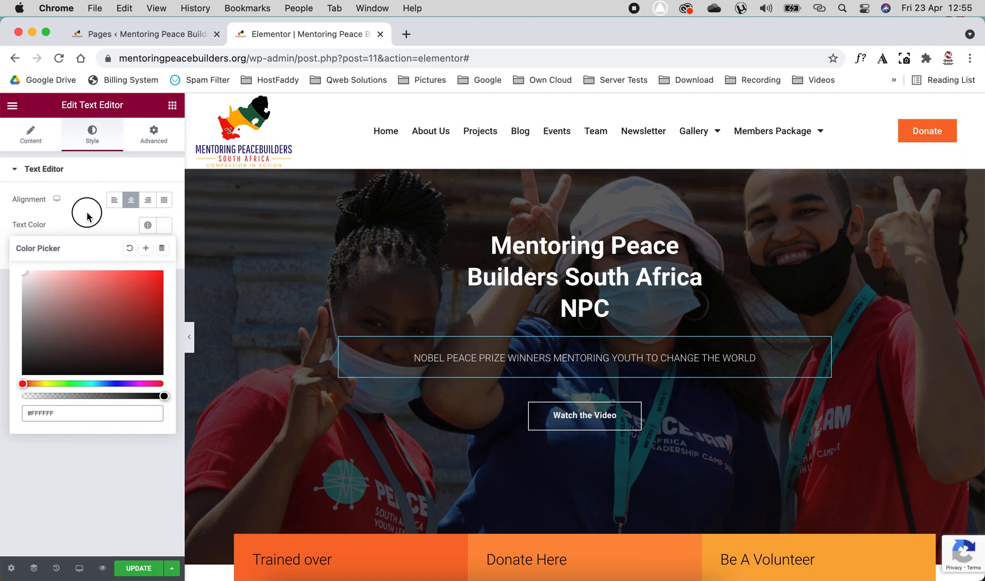
Step: Try the left, right and justified alignments for the tagline and set it back to center
click(115, 204)
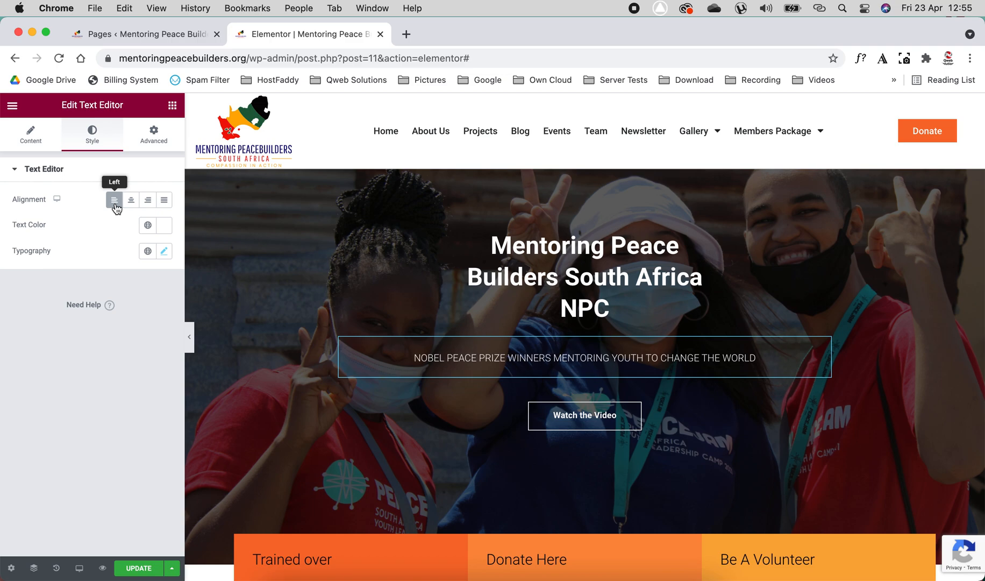
click(145, 203)
click(132, 200)
click(165, 201)
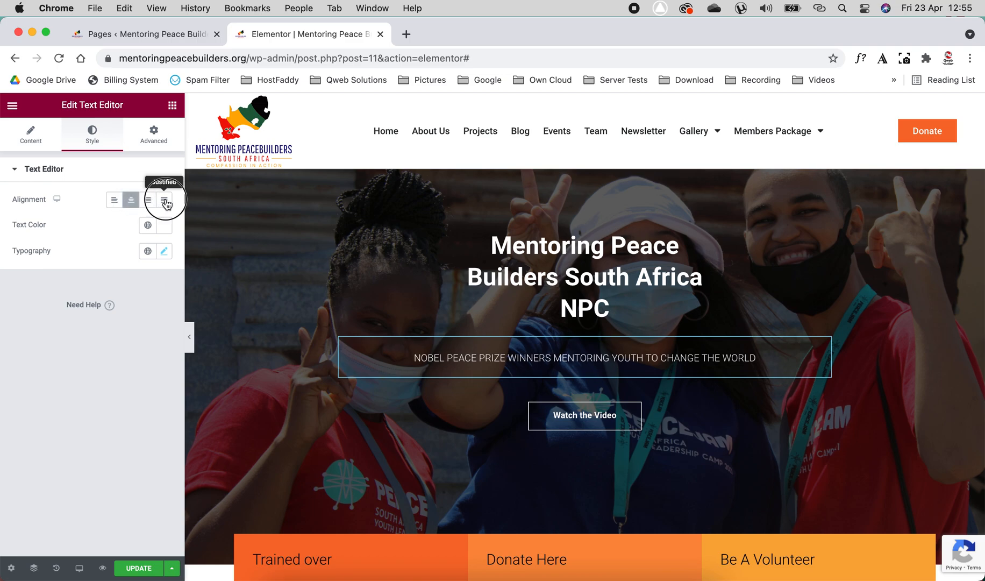
click(138, 203)
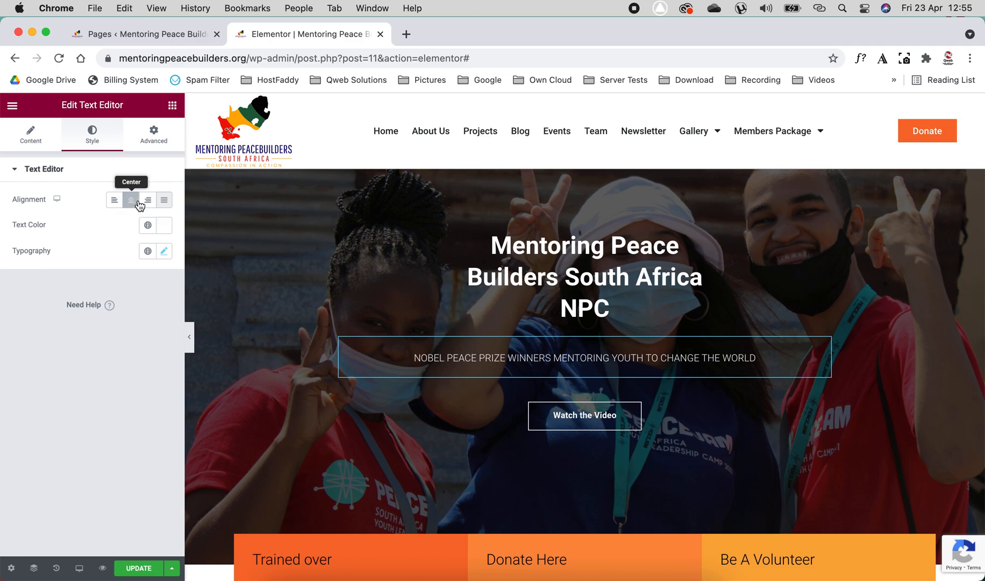
Step: Try a top padding of 58 px for the tagline and set it back to 20 px
click(161, 143)
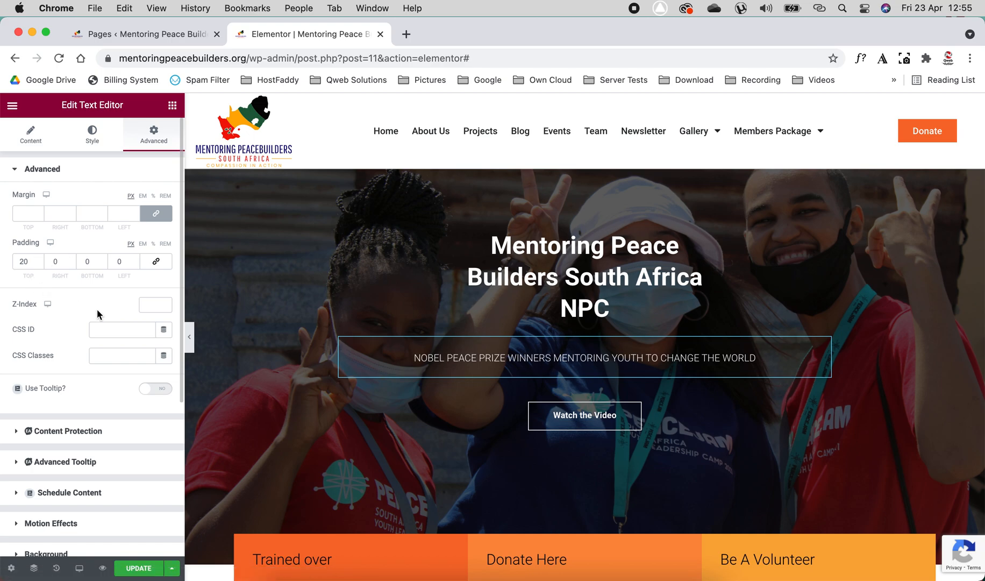
click(39, 259)
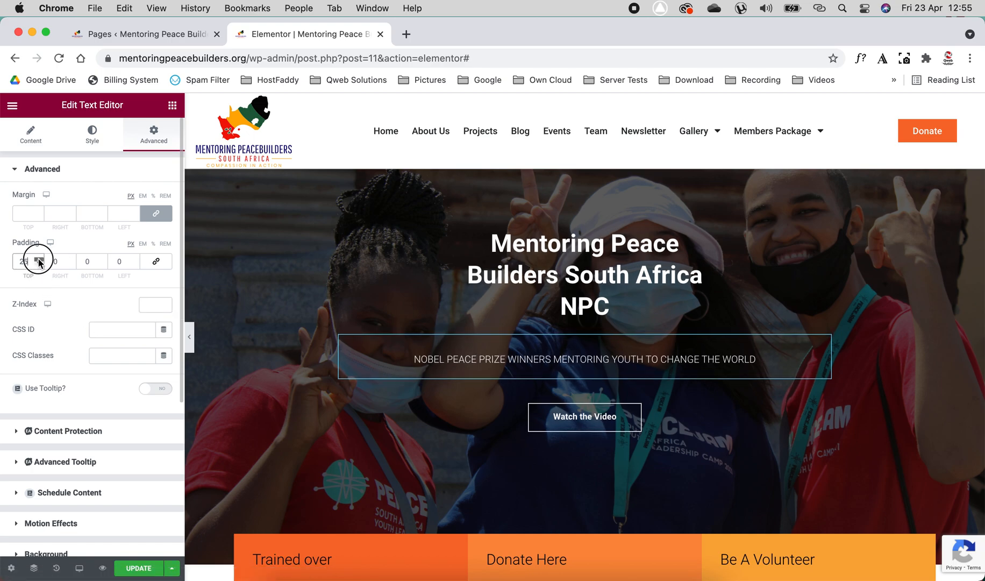
click(39, 259)
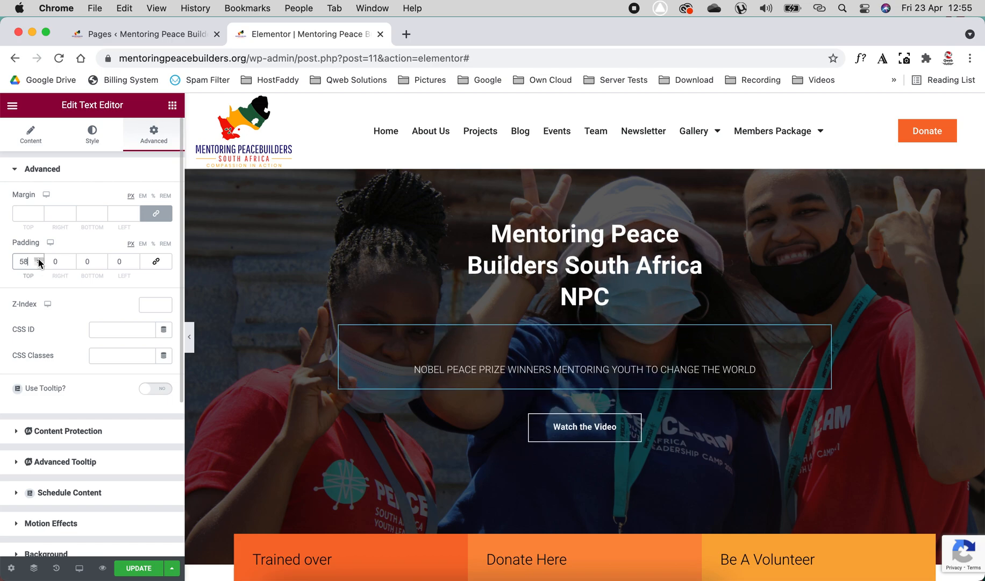
double_click(32, 265)
text(20)
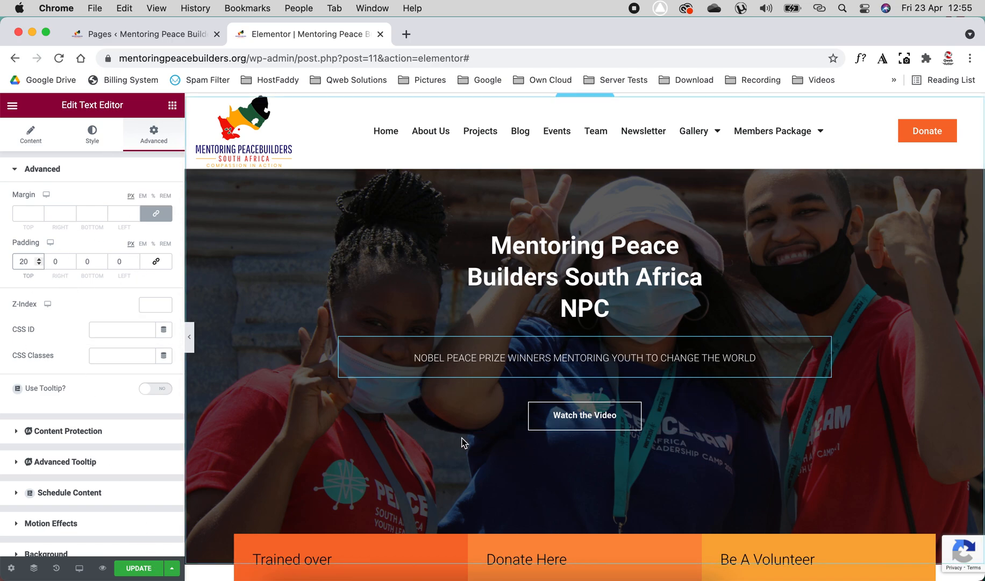
Step: Look over the boxes below the hero area and open the hero section's settings
scroll(459, 438, down, 1)
scroll(459, 438, down, 5)
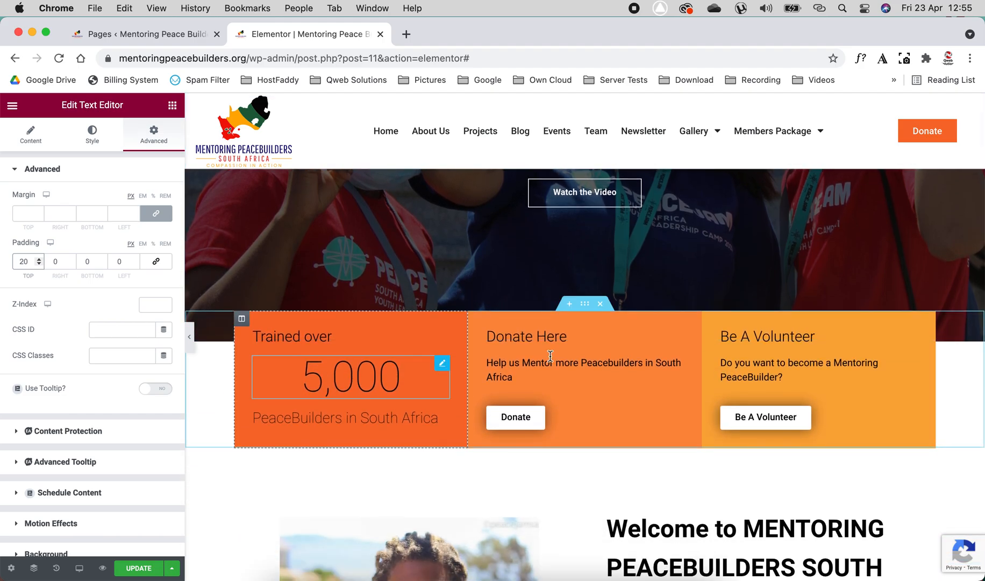
scroll(485, 317, up, 7)
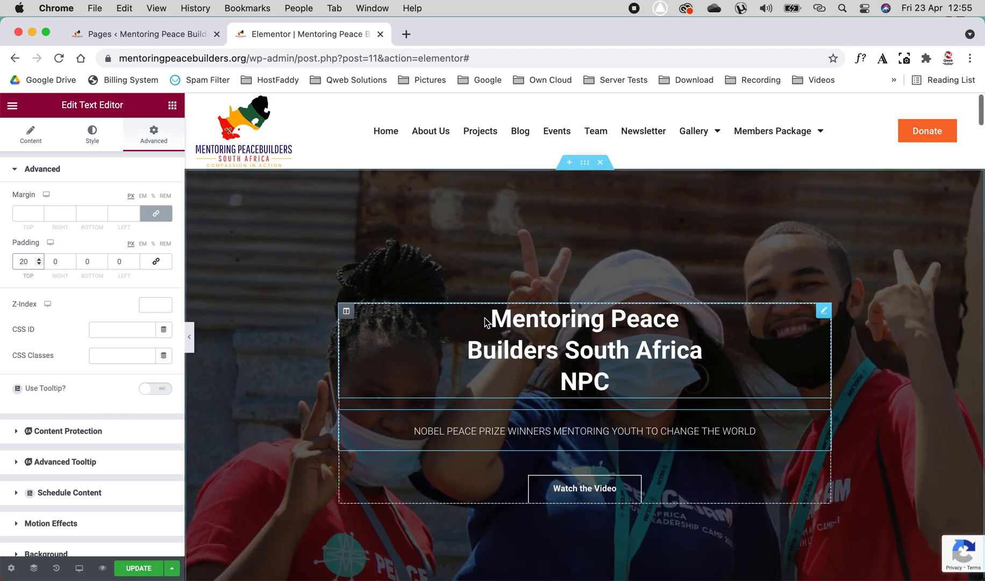
click(584, 162)
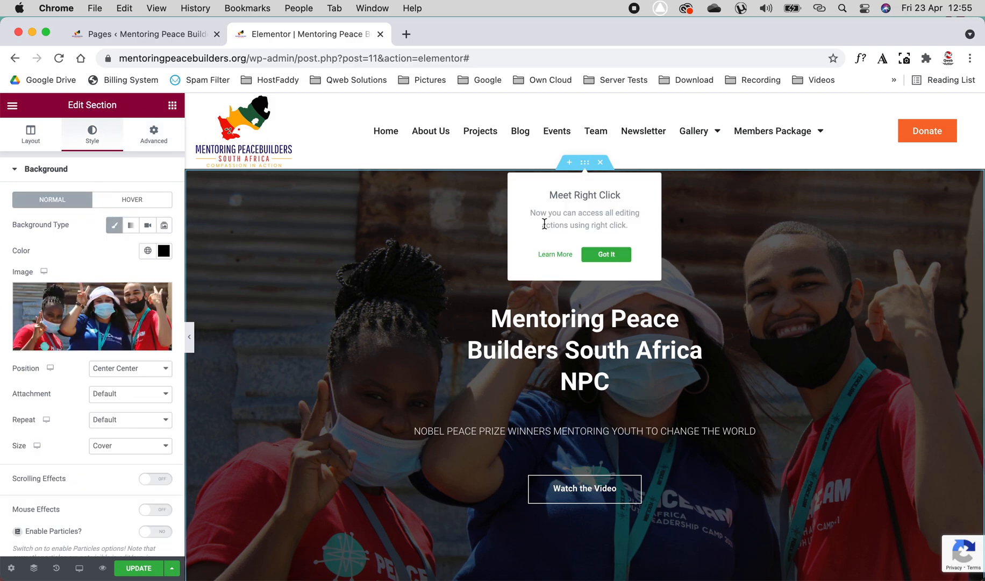
Step: Open the advanced settings of the section holding the three orange boxes, try a different top margin and return it to -50 px
scroll(439, 355, down, 5)
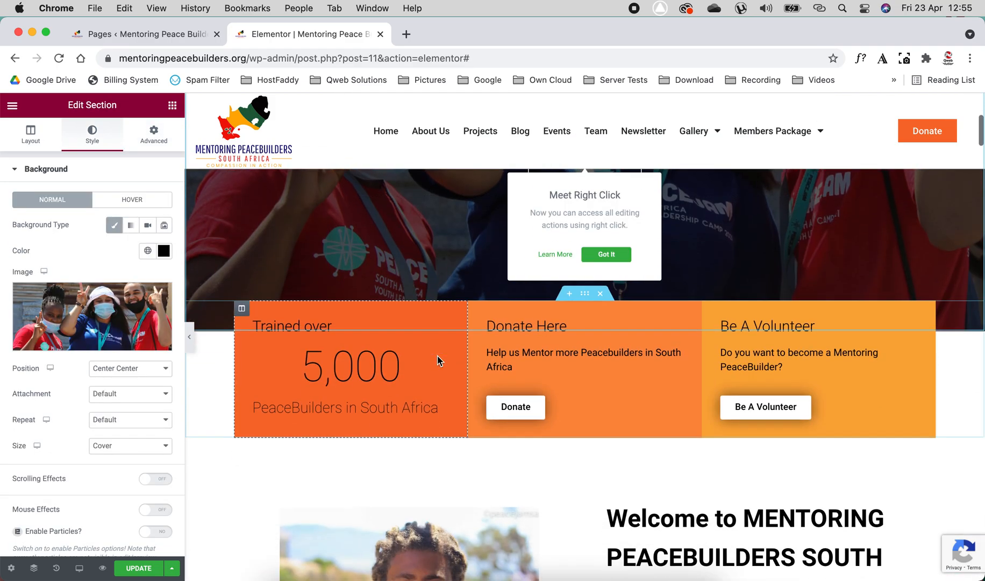
click(586, 294)
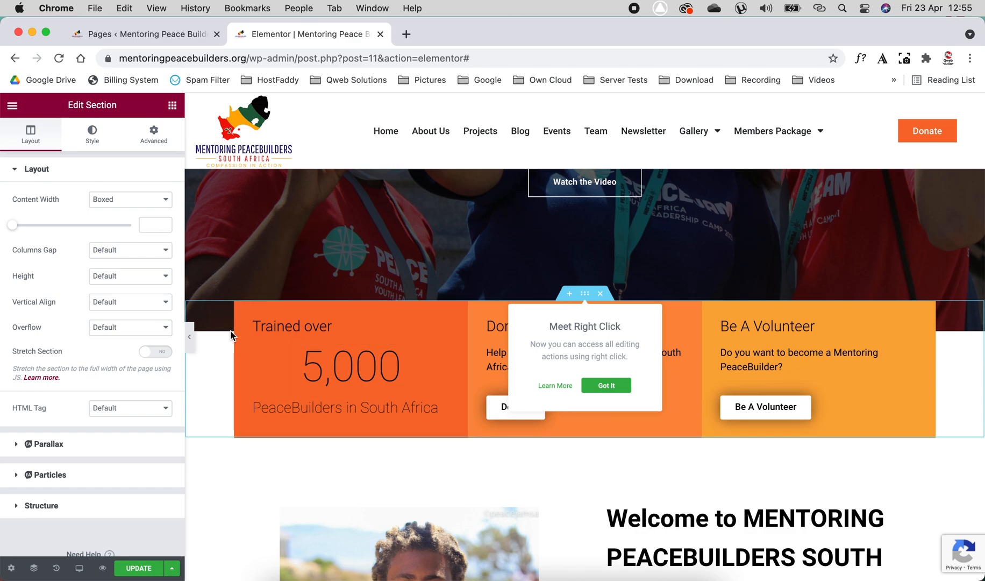
right_click(589, 296)
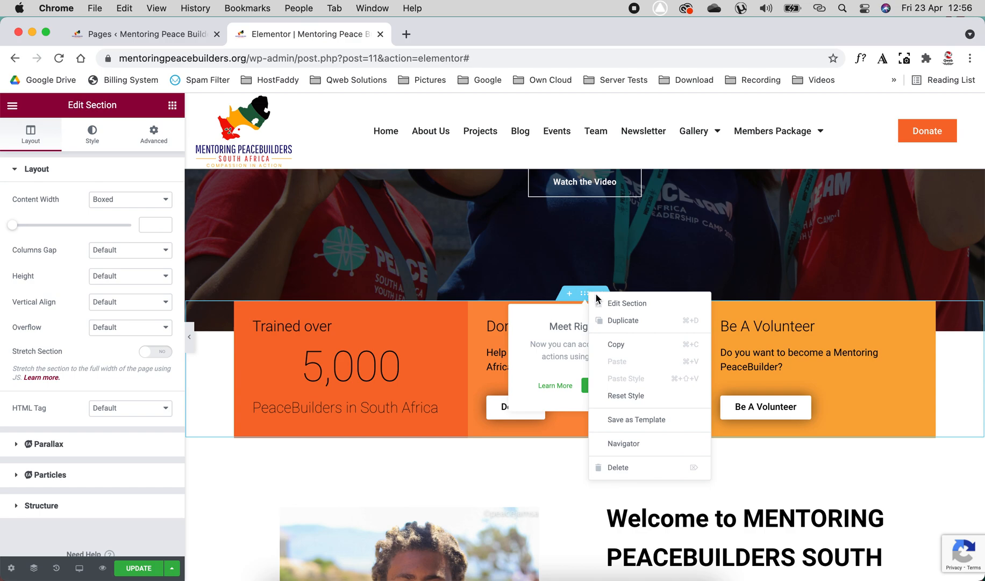
click(597, 300)
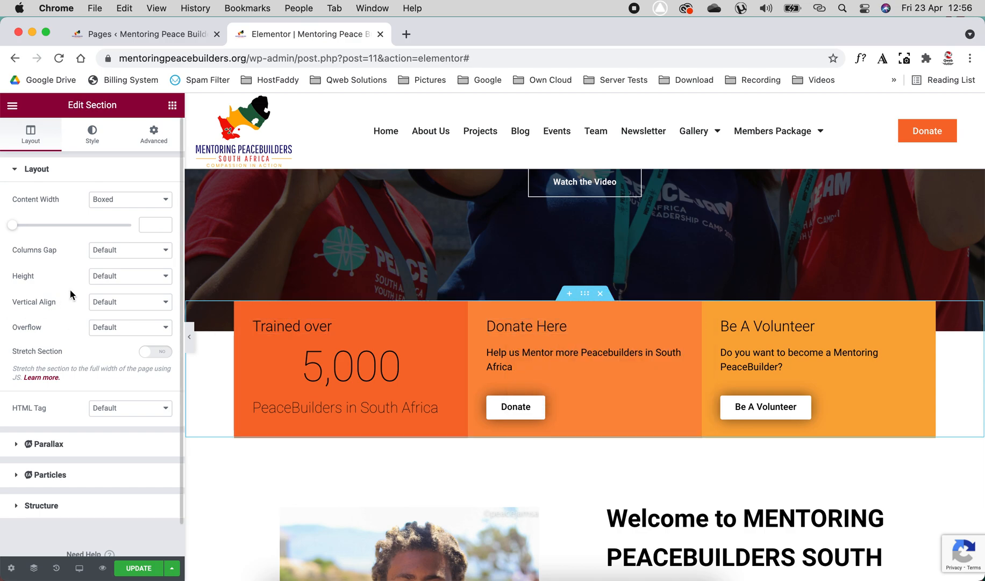
click(153, 131)
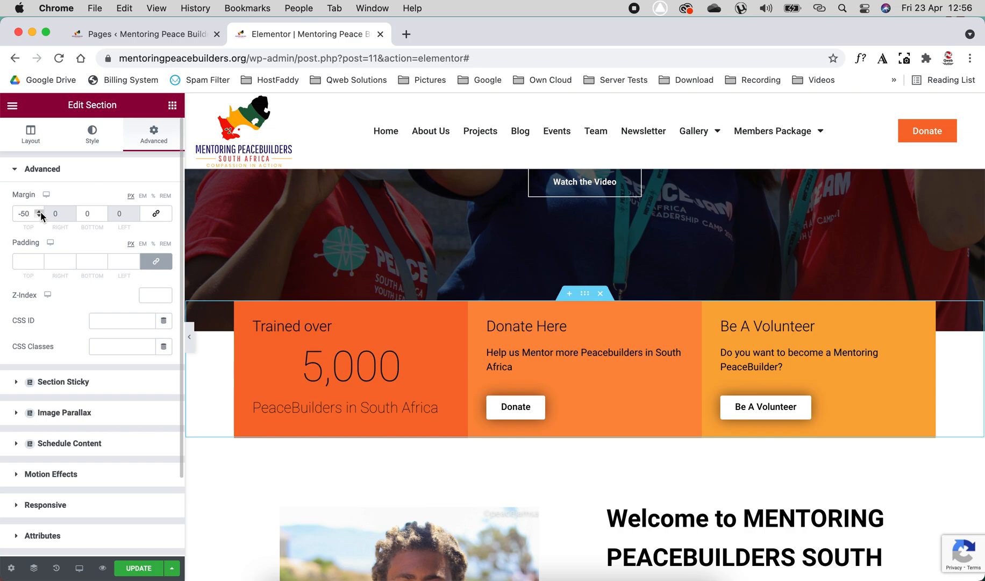
drag(40, 212, 39, 217)
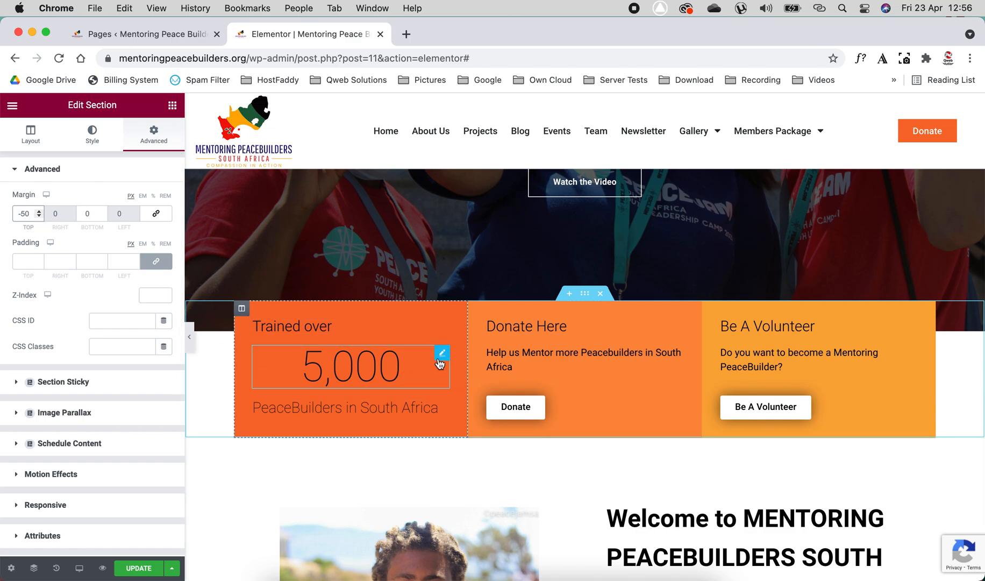
Step: Open the settings of each of the three orange columns in turn
click(242, 308)
click(476, 308)
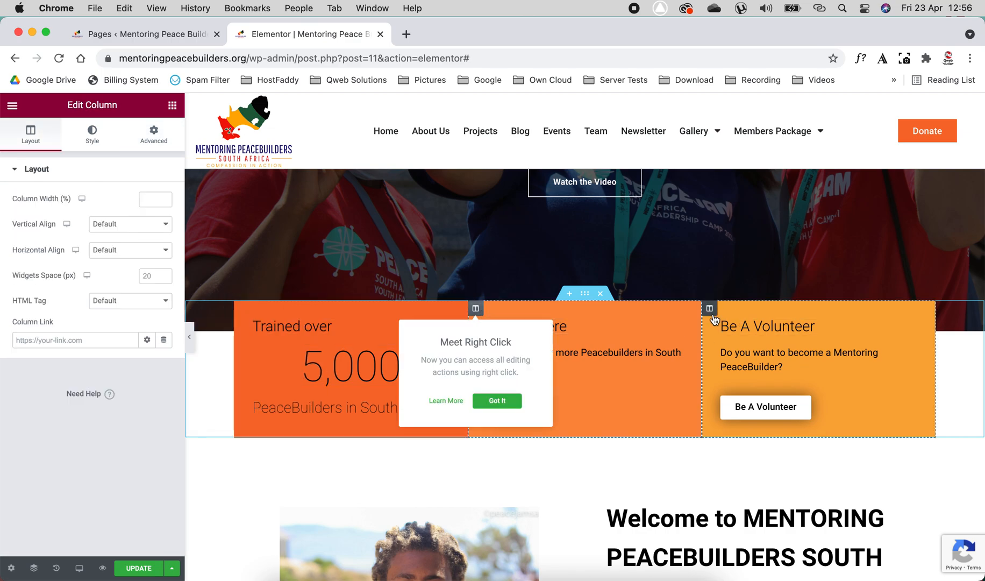
click(710, 309)
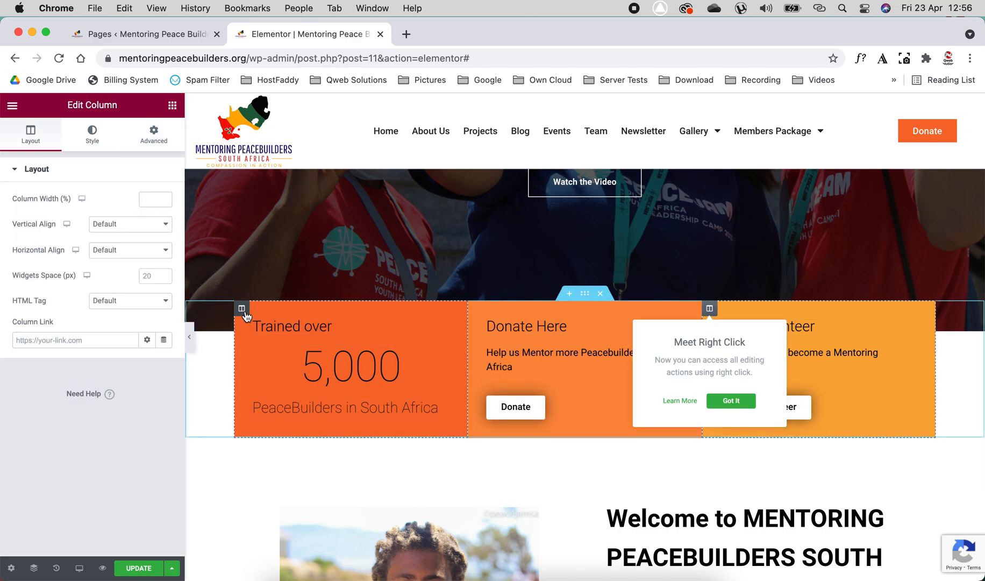
Step: Try a different background color for the "Trained over" column and restore it by pasting #F86F2C
click(241, 308)
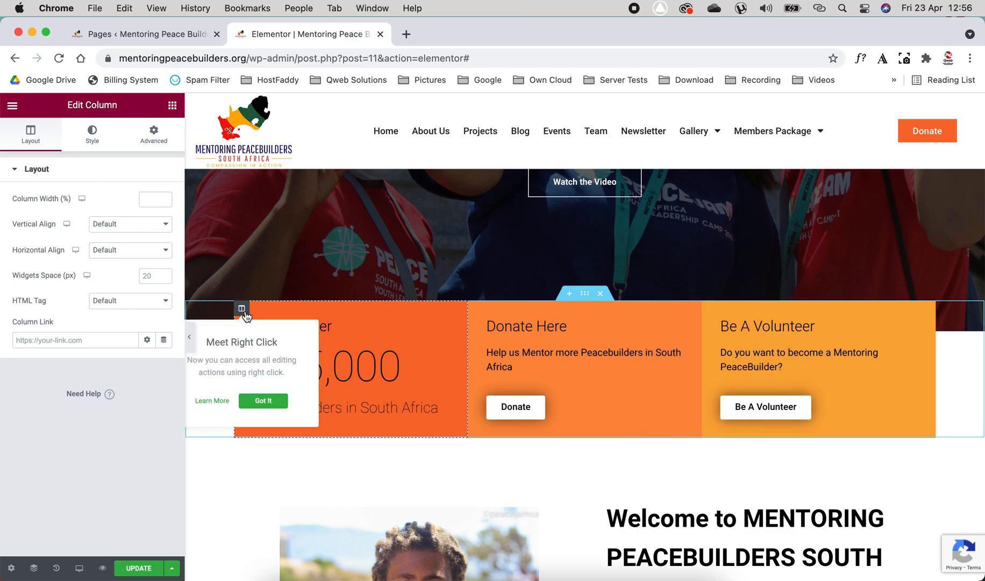
click(94, 143)
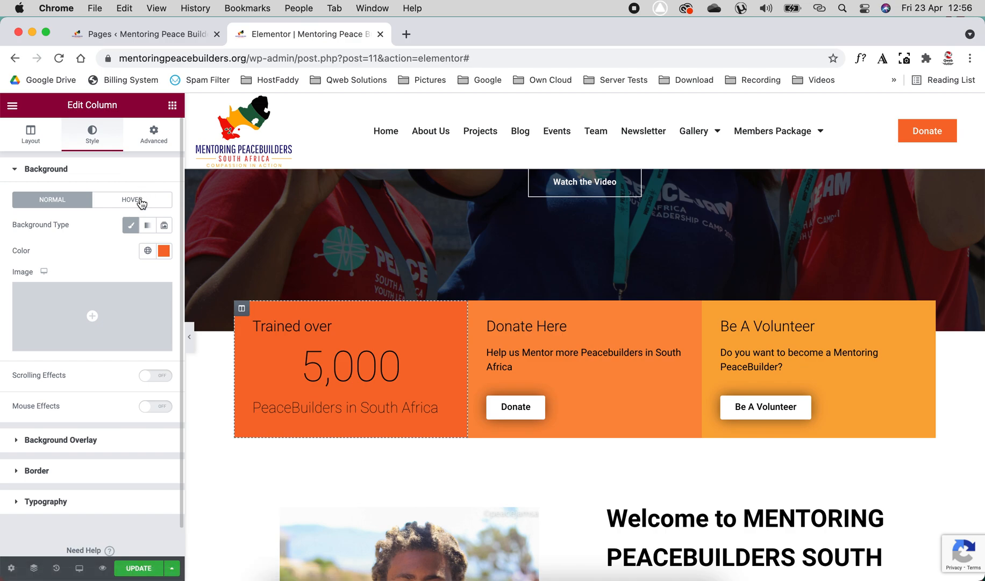
click(164, 250)
key(cmd+c)
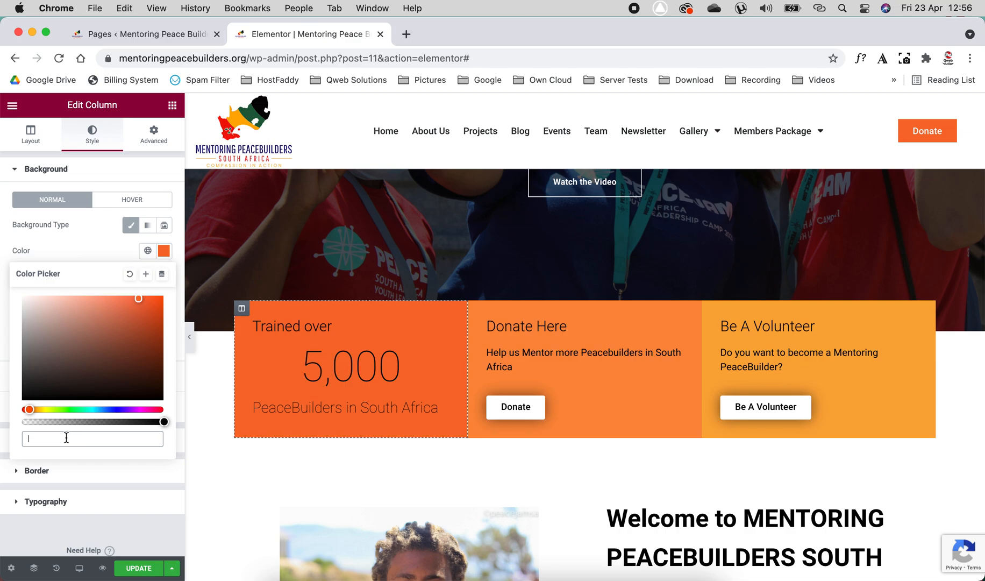
mouse_move(53, 367)
mouse_down()
mouse_move(51, 347)
mouse_move(150, 301)
mouse_move(40, 363)
mouse_move(99, 354)
mouse_move(106, 315)
mouse_up()
drag(59, 438, 8, 442)
key(cmd+v)
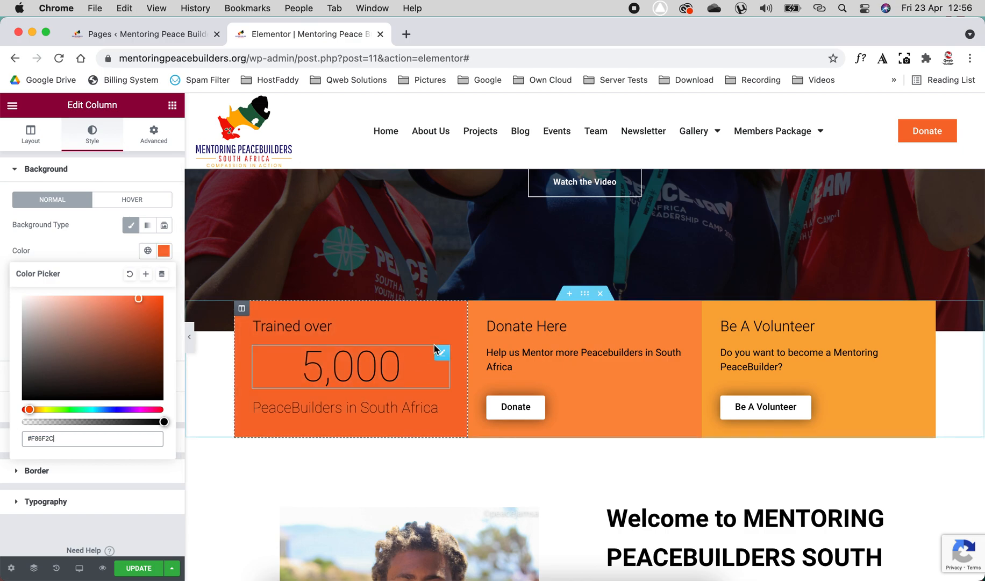
Step: Open the title text of the "Trained over" heading for editing
click(330, 326)
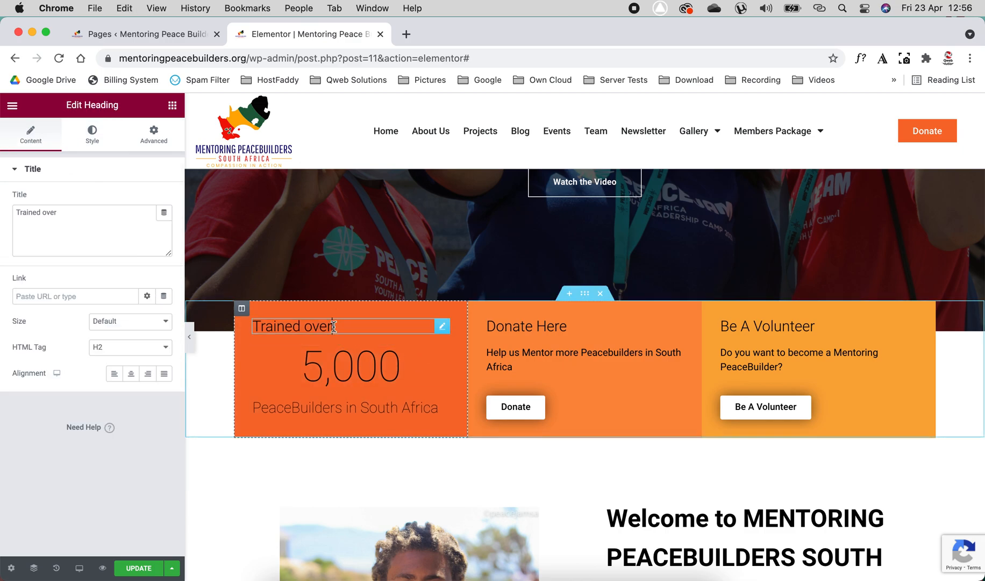
click(65, 214)
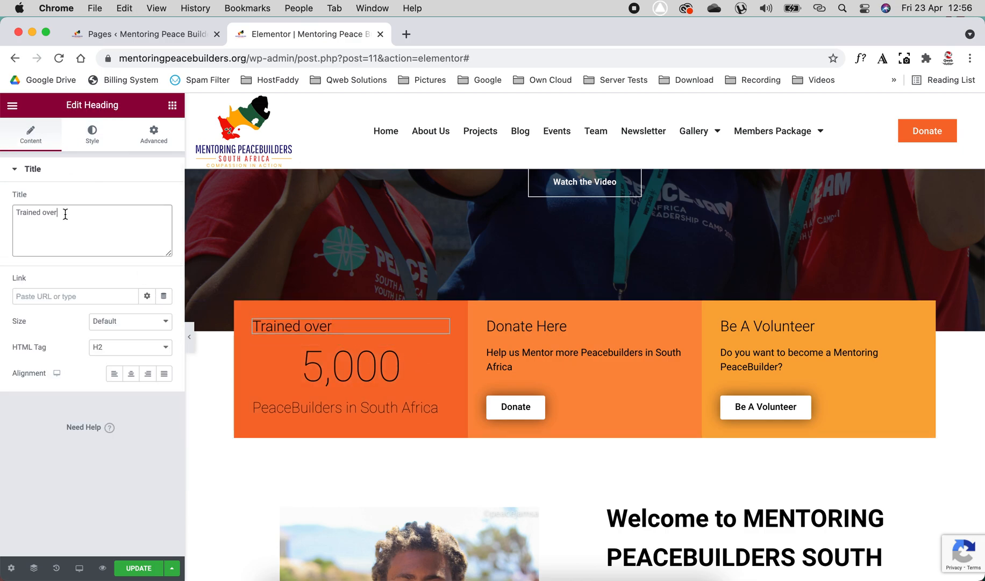
Step: Try 6000 as the ending number of the counter below "Trained over" and set it back to 5000
click(293, 343)
click(135, 225)
key(BackSpace)
text(6000)
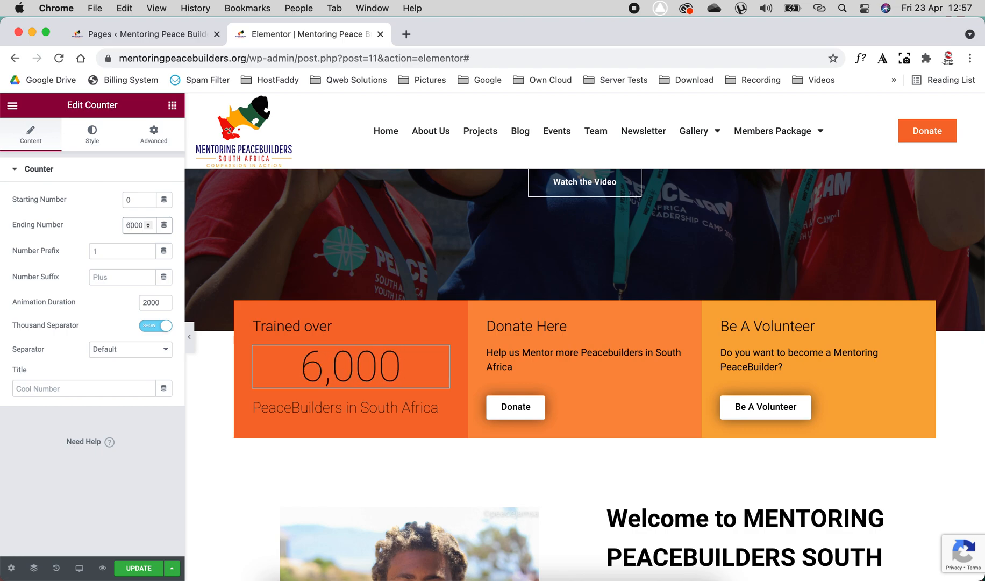
key(BackSpace)
text(5)
Step: Open the "PeaceBuilders in South Africa" heading, the "Donate Here" heading and the paragraph beneath it in turn to view their content settings
click(333, 407)
click(548, 325)
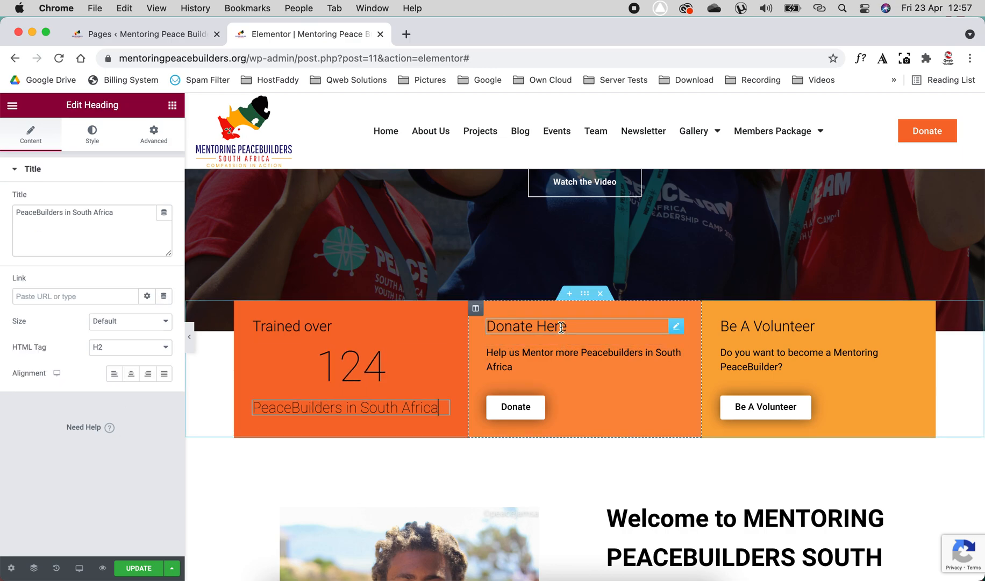
click(546, 350)
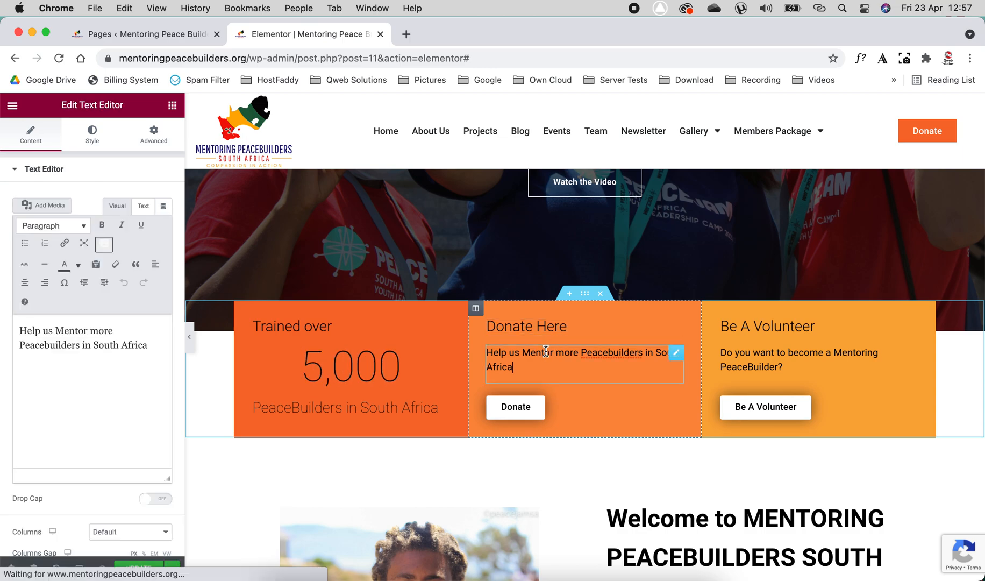
Step: Open the link options of the Donate button in the "Donate Here" column
click(517, 405)
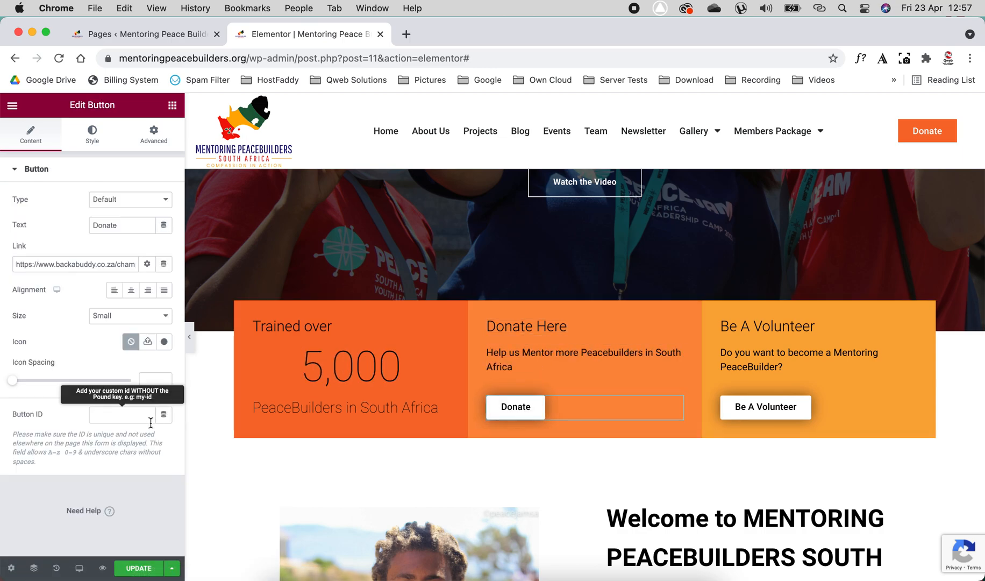
click(44, 271)
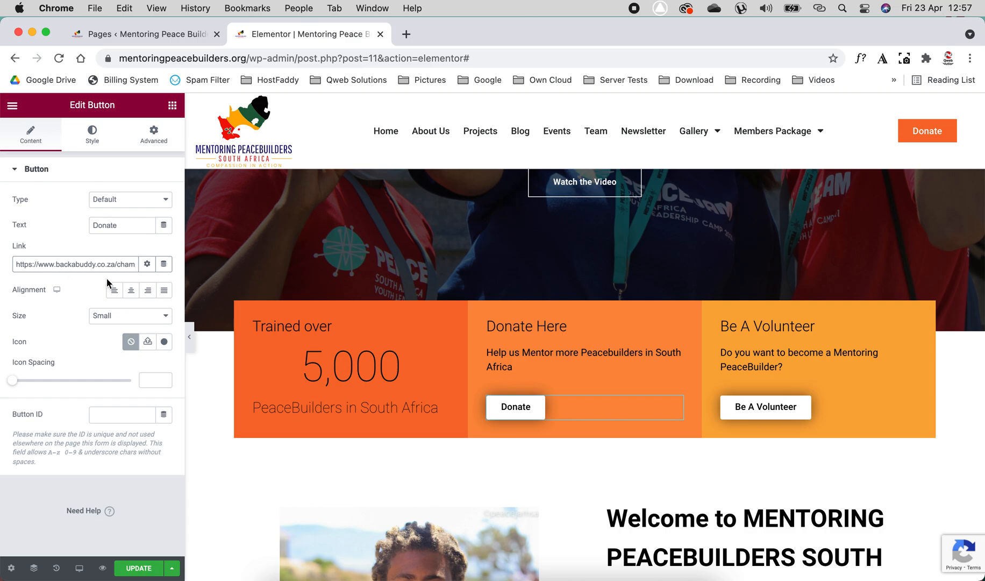
click(147, 264)
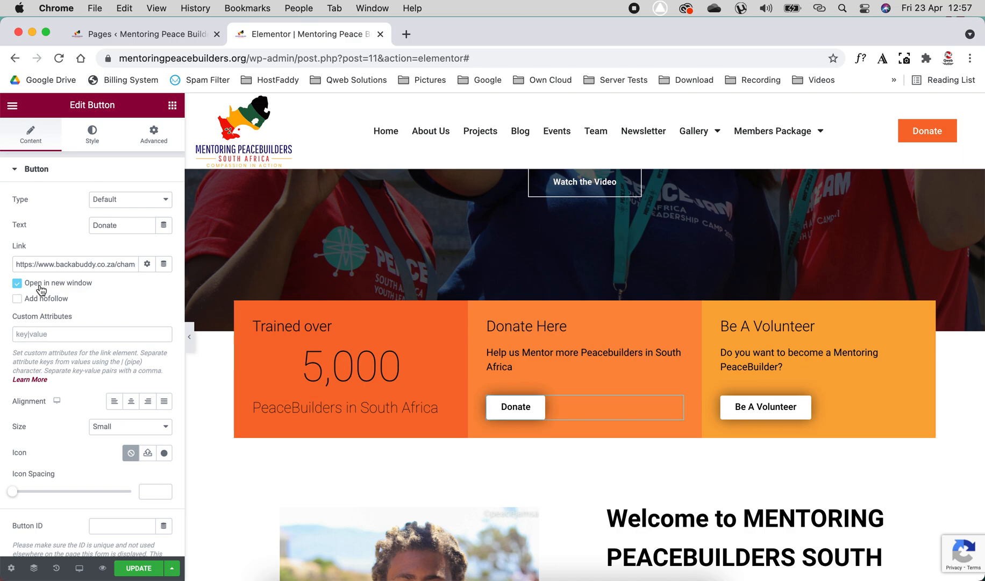
Step: Inspect the link address of the Donate button, the "Be A Volunteer" heading and the paragraph beneath that heading
drag(57, 264, 96, 264)
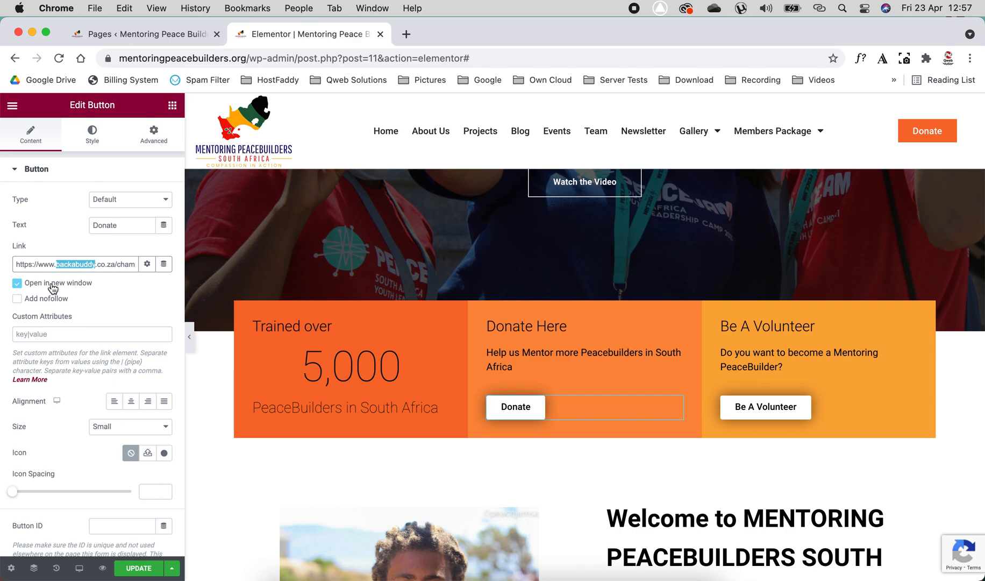
click(53, 170)
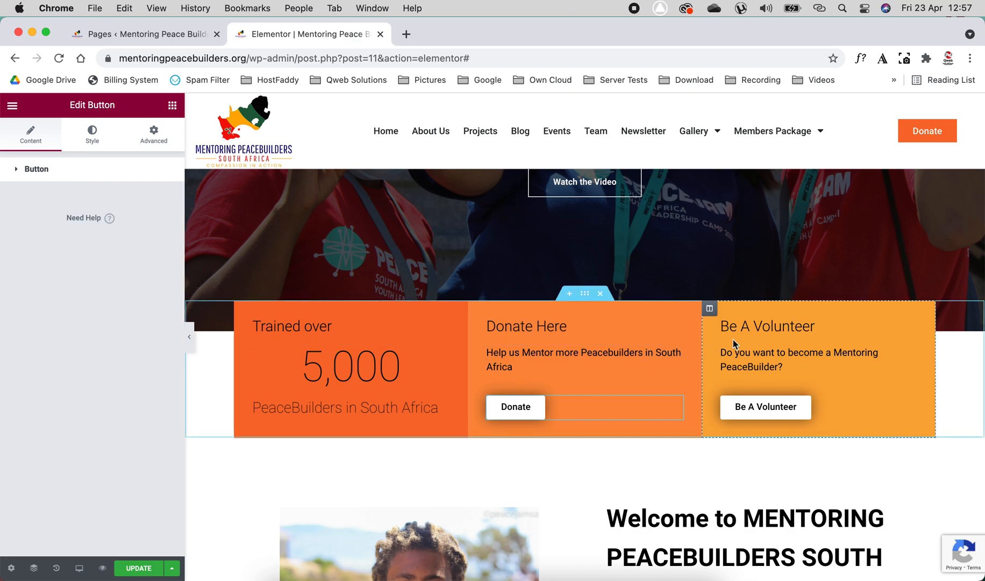
click(755, 329)
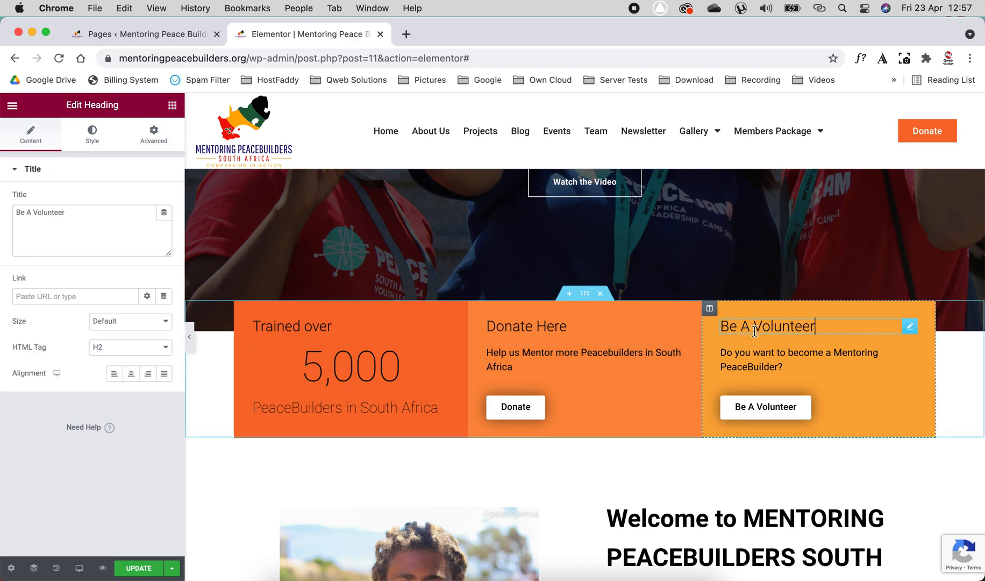
click(754, 362)
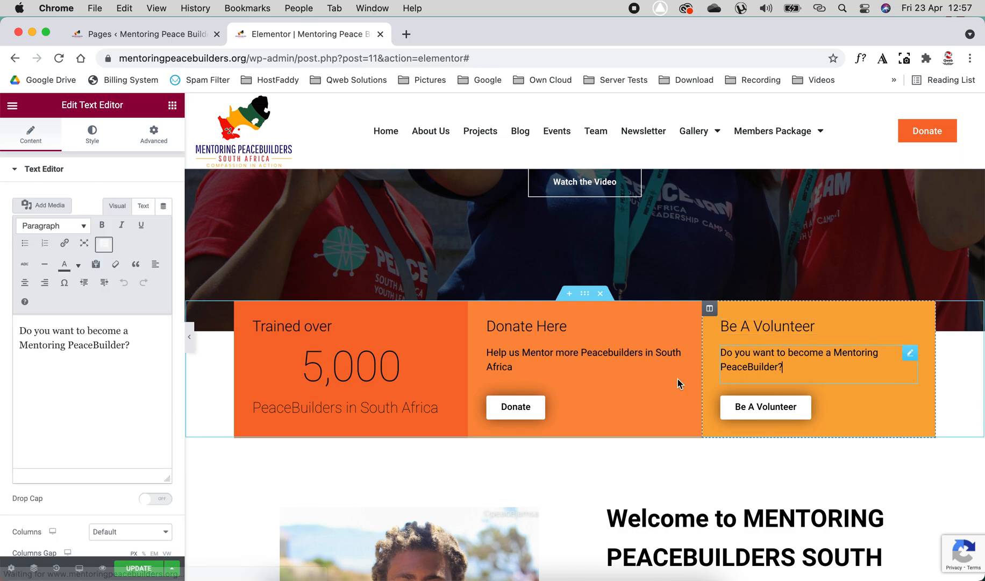
Step: Try the Medium size on the "Be A Volunteer" button and set it back to Small
click(793, 416)
click(123, 321)
click(123, 327)
click(125, 320)
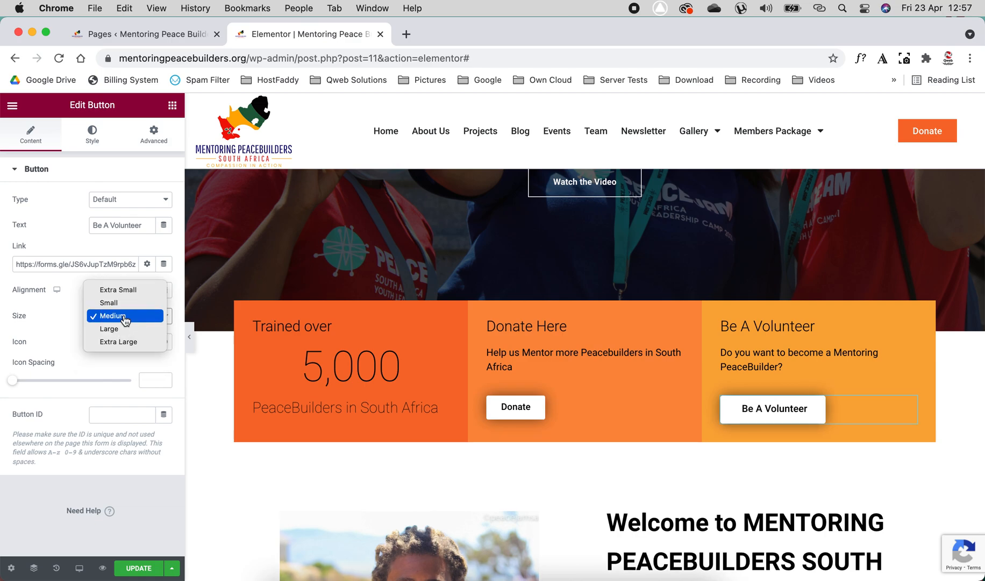
click(124, 303)
Step: Open the layout settings of the section containing the "Welcome to MENTORING PEACEBUILDERS SOUTH AFRICA NPC" heading
scroll(483, 430, down, 1)
scroll(484, 430, down, 5)
scroll(527, 302, up, 3)
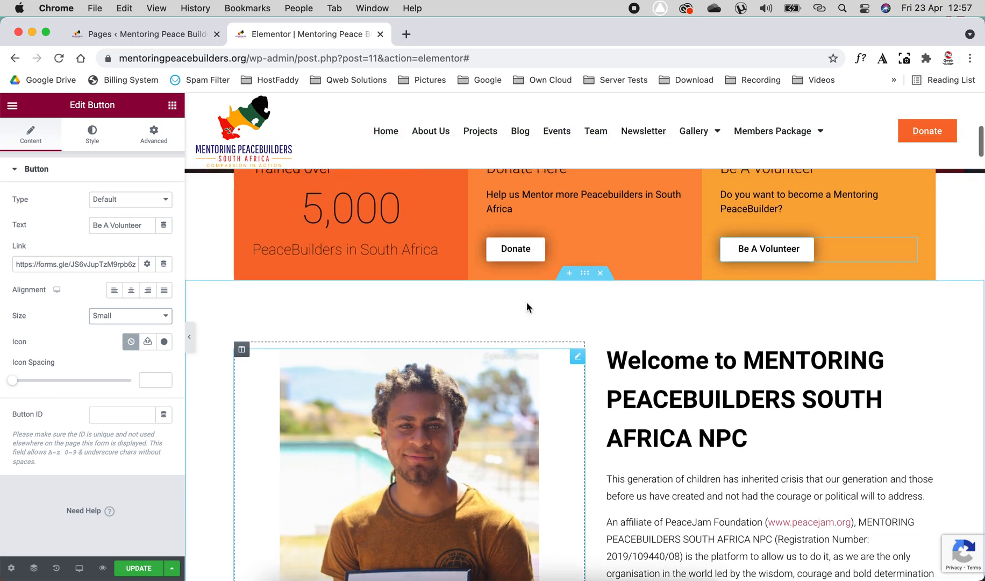
scroll(560, 276, down, 1)
click(585, 256)
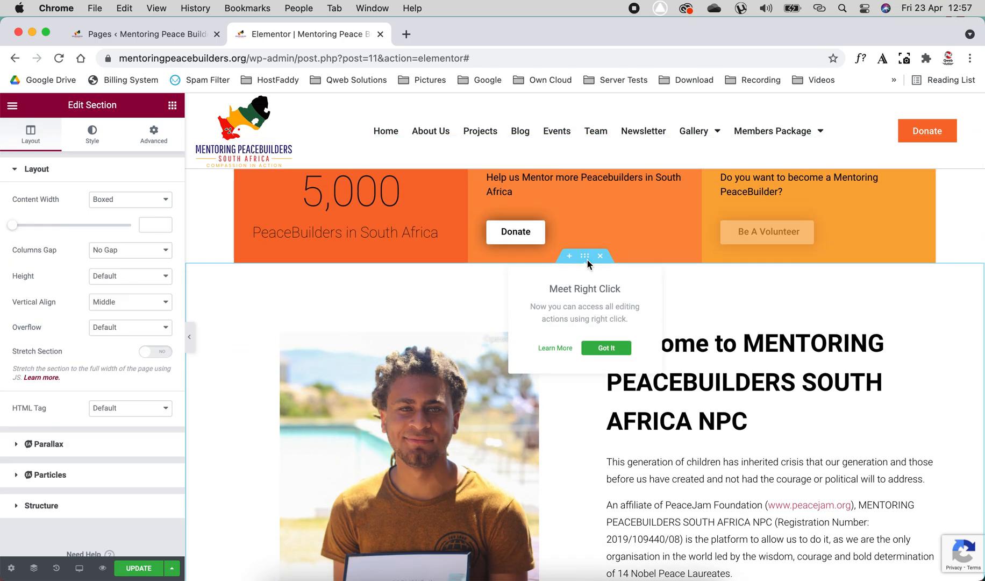
click(446, 424)
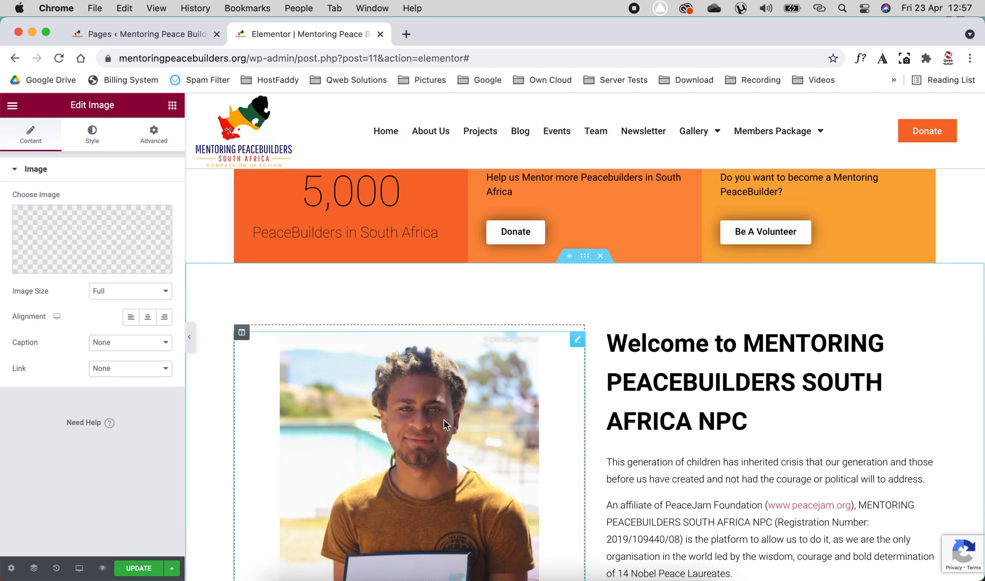
click(75, 238)
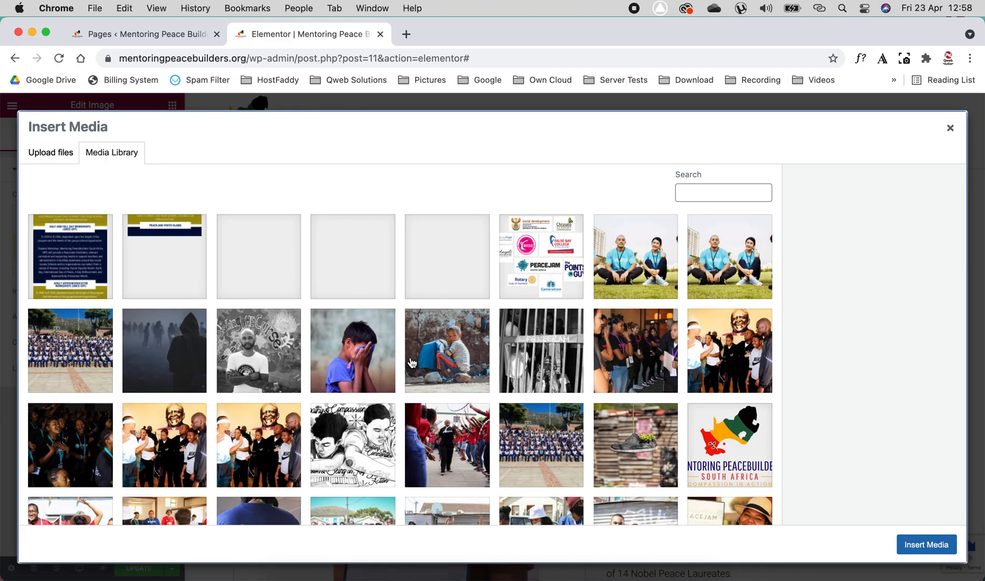
scroll(411, 363, down, 5)
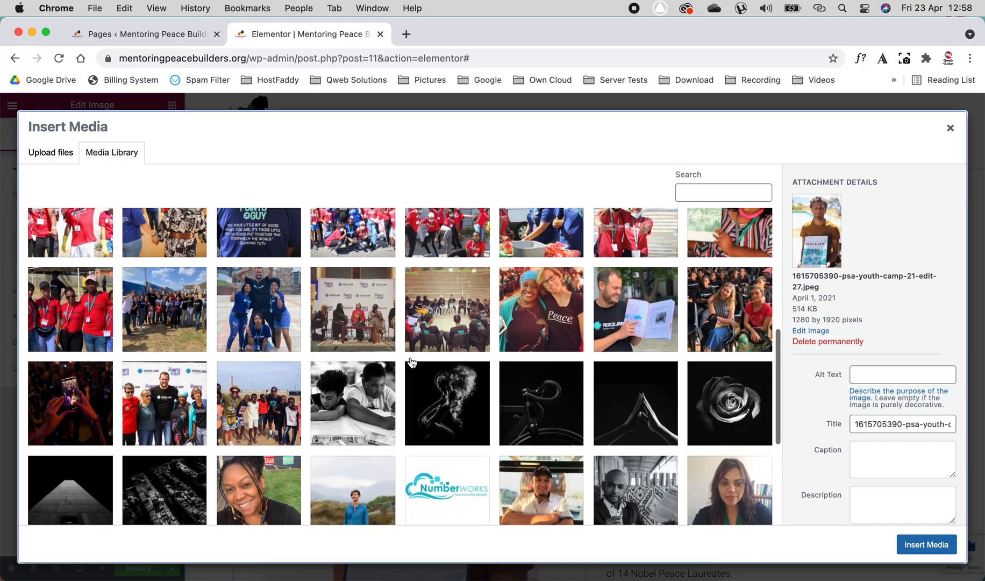
scroll(411, 363, down, 4)
click(452, 425)
click(452, 424)
click(940, 544)
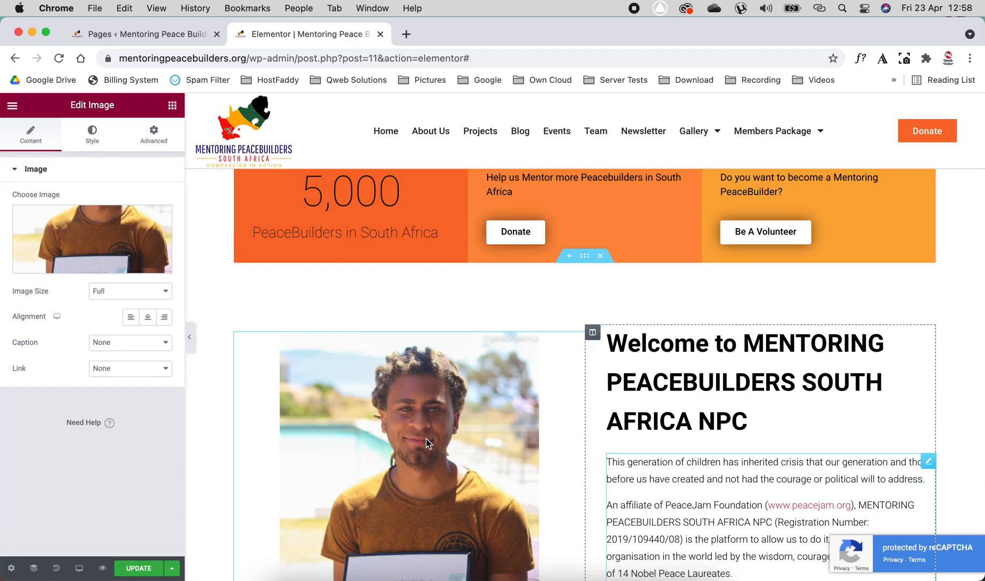
Step: Open the file upload option for the image beside the Welcome heading and cancel without uploading a file
click(116, 241)
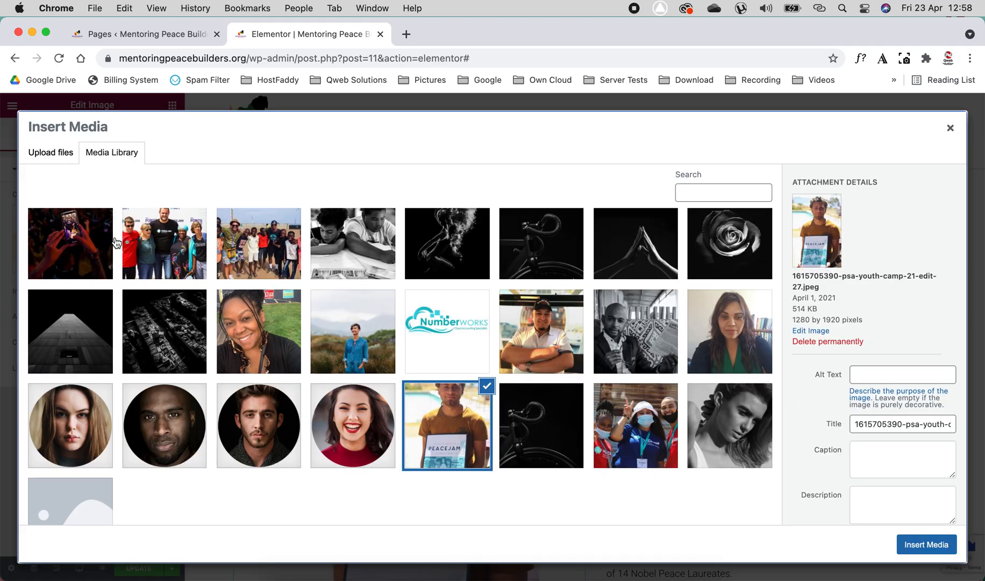
click(64, 158)
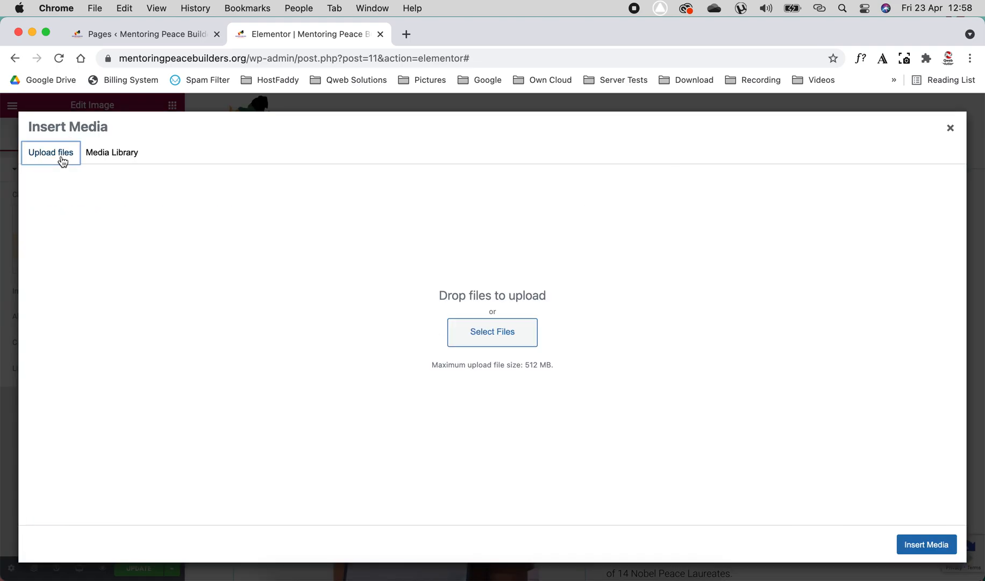
click(518, 333)
click(648, 433)
click(963, 131)
Step: Open the title text of the Welcome heading and the text editor content of the paragraphs beneath it
scroll(538, 414, down, 3)
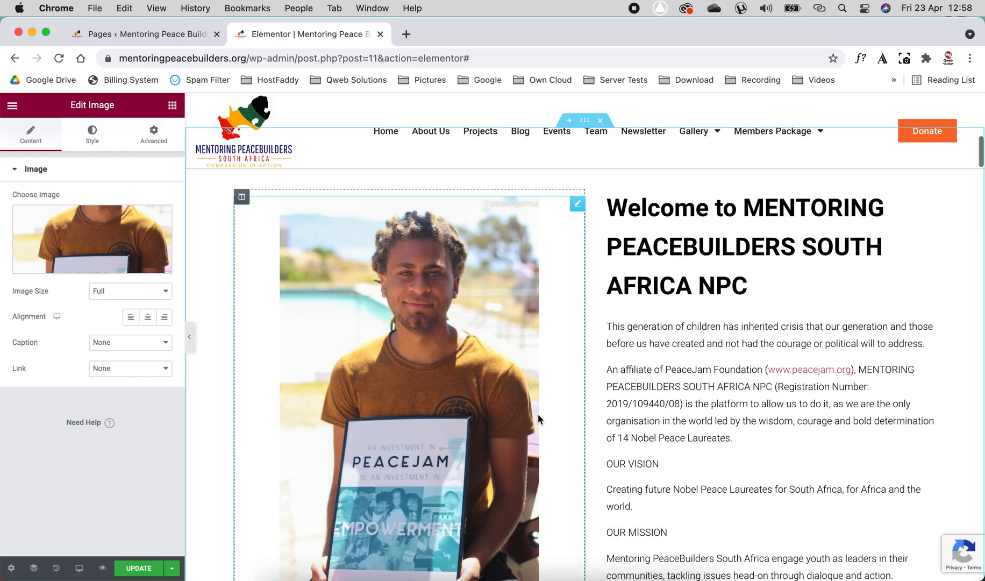
click(672, 236)
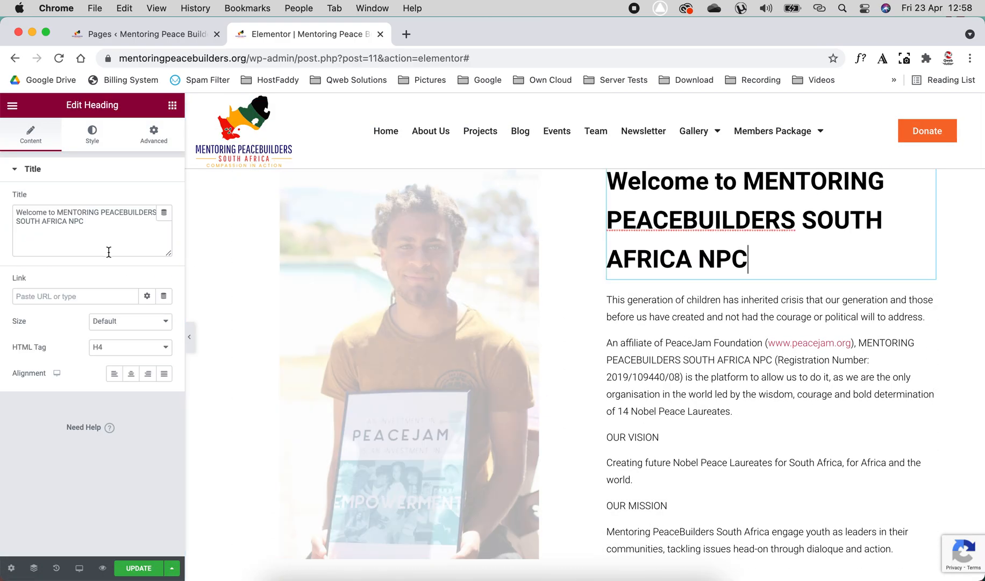
click(75, 222)
drag(75, 222, 6, 219)
click(108, 223)
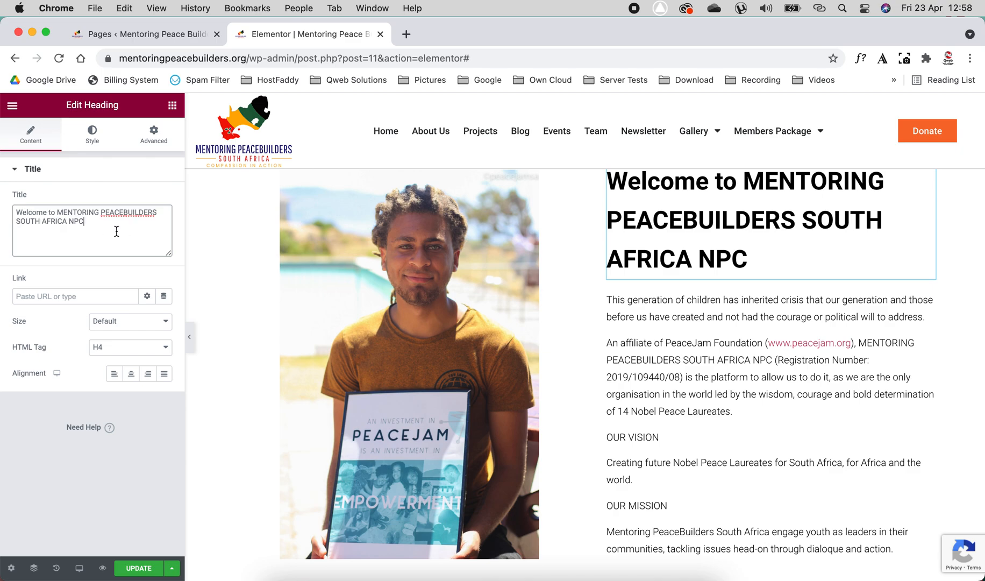
click(692, 327)
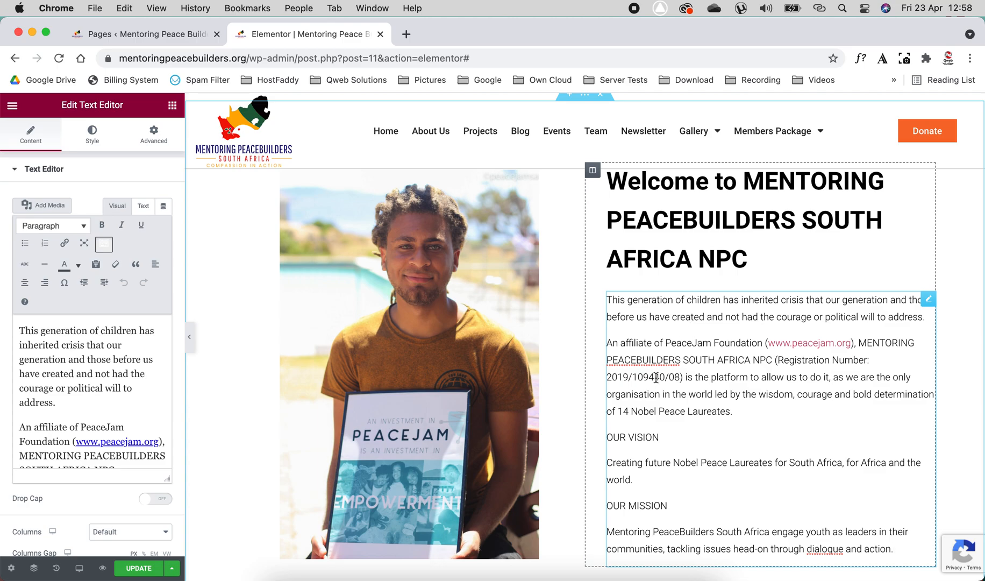
Step: Correct the misspelled heading above the project columns to "OUR PROJECTS"
scroll(655, 377, down, 9)
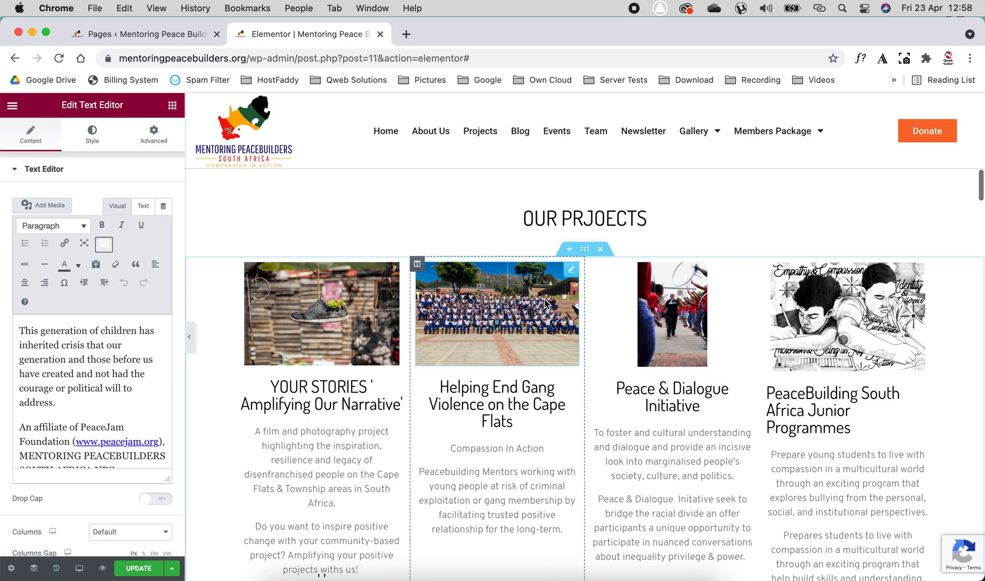
click(528, 218)
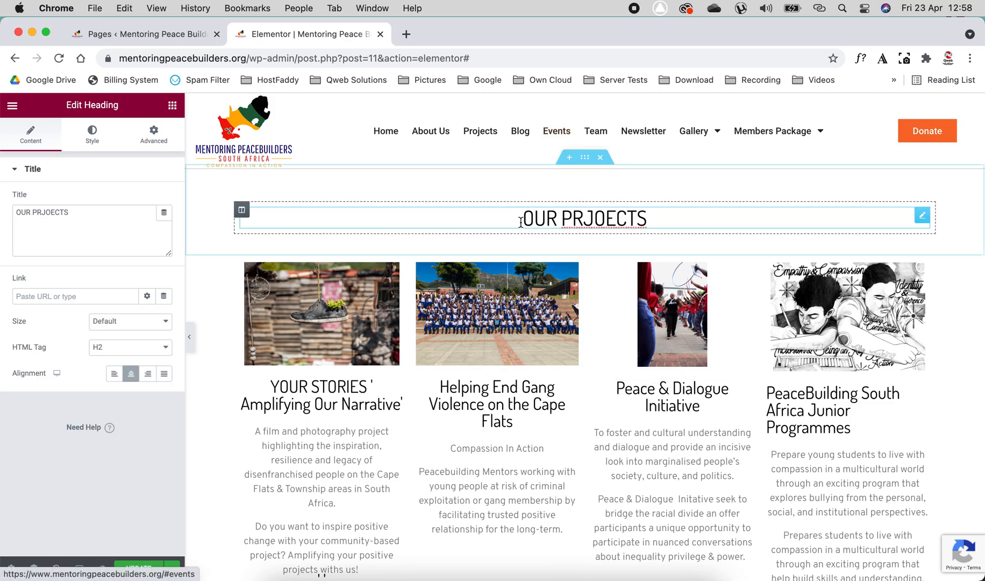
click(520, 221)
click(592, 218)
key(BackSpace)
key(Right)
text(J)
key(BackSpace)
text(J)
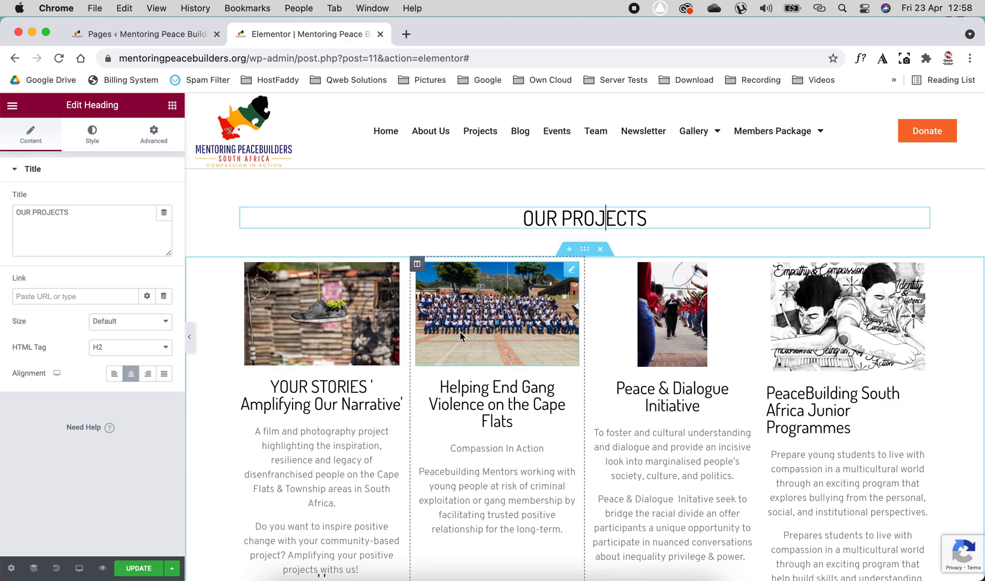
Step: Inspect the settings of the projects section and its "YOUR STORIES" column, including the column's image, heading and text
click(584, 248)
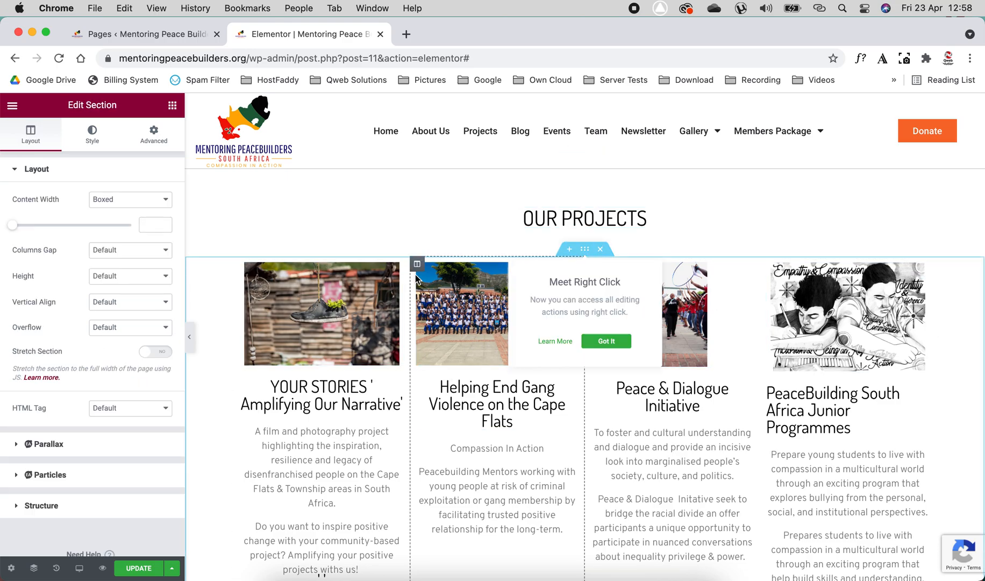
click(240, 265)
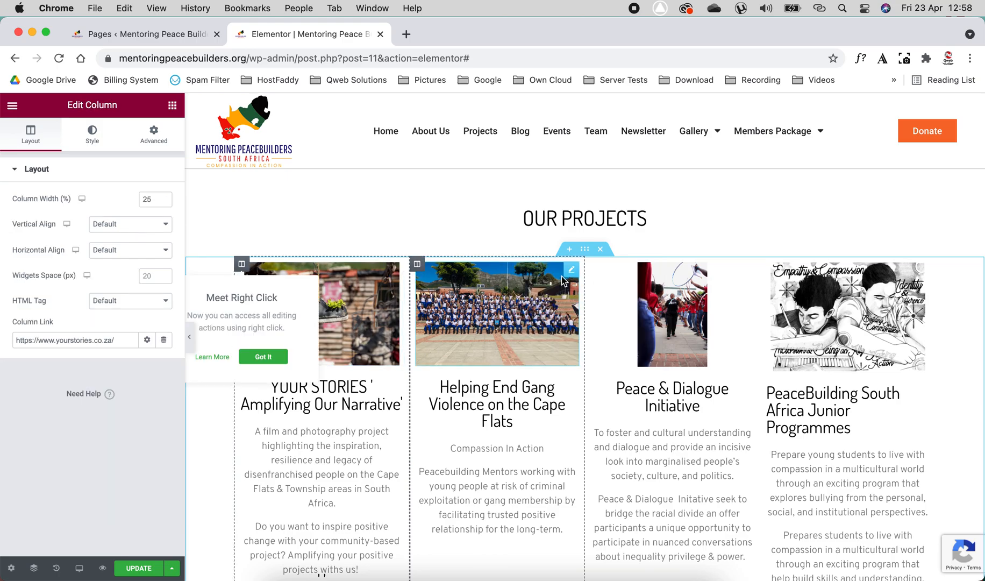
click(363, 321)
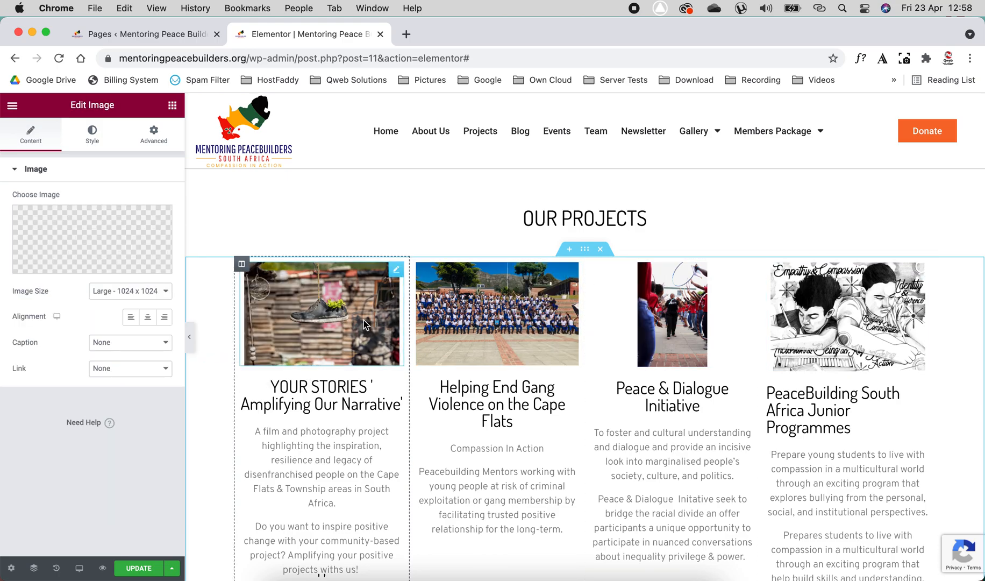
click(341, 385)
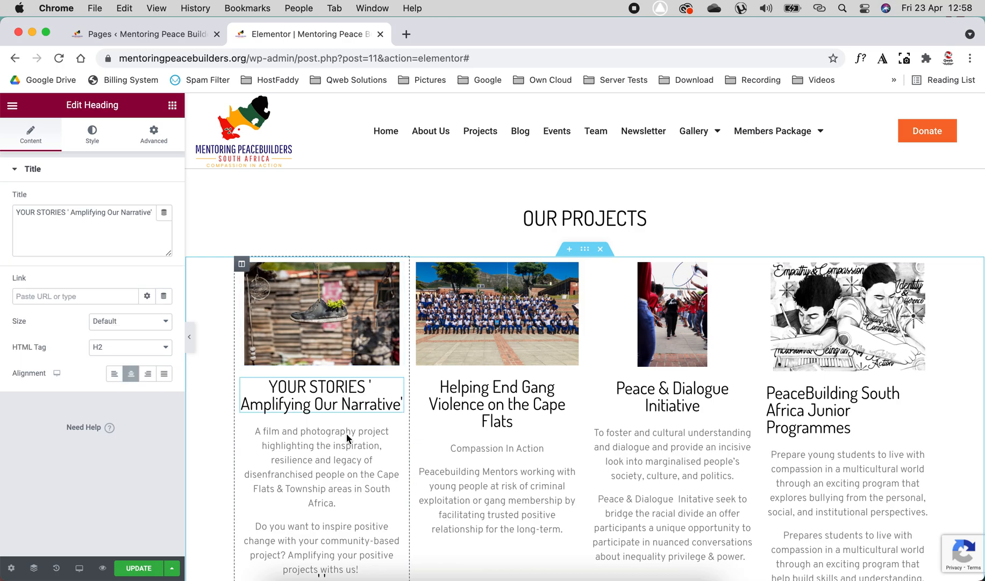
click(334, 470)
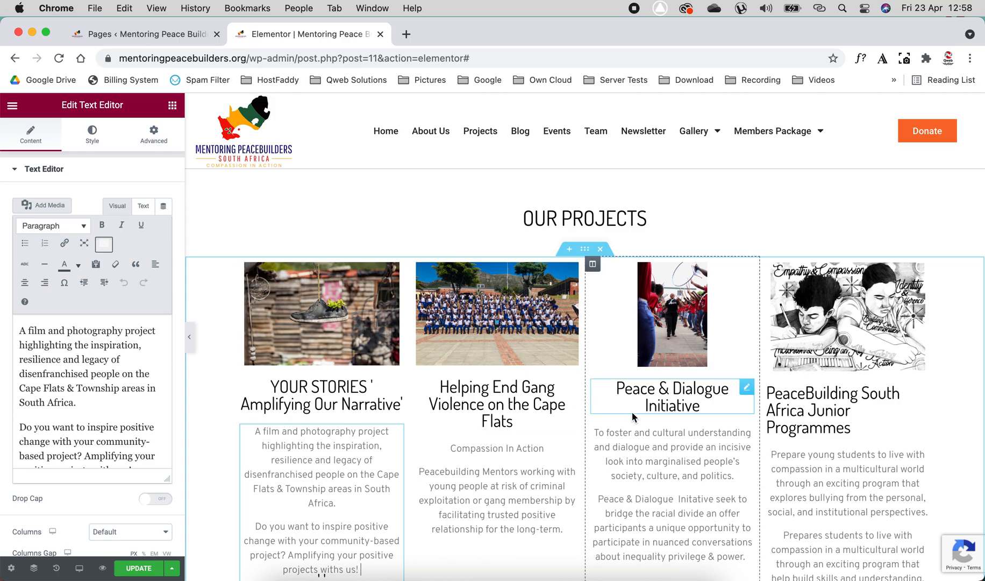
Step: Examine the column links of the "Mentoring & Launching Peace Building Chapter Affiliates" and "Peace Building Youth Leadership Conferences" columns
scroll(632, 411, down, 3)
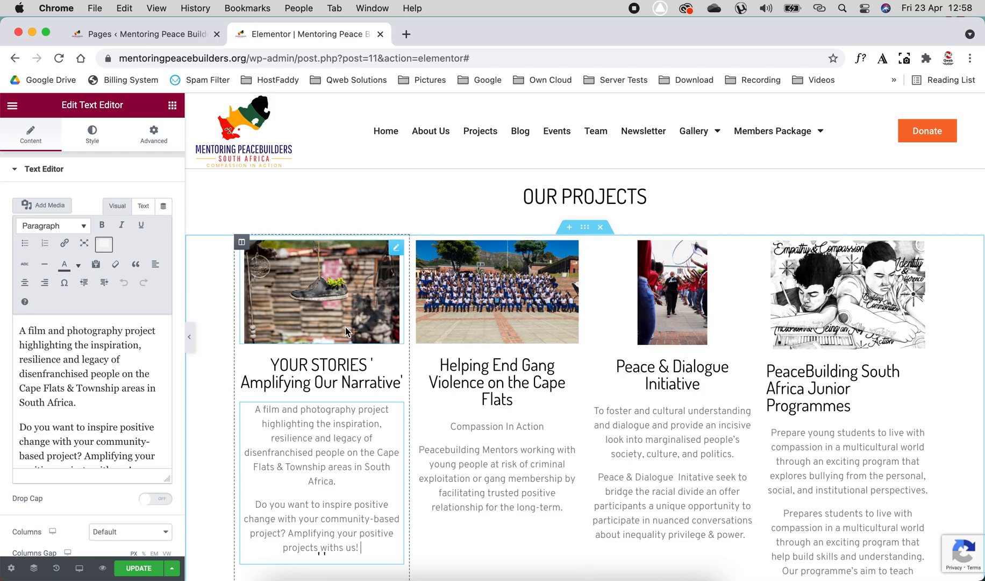
scroll(468, 384, down, 2)
scroll(468, 384, down, 10)
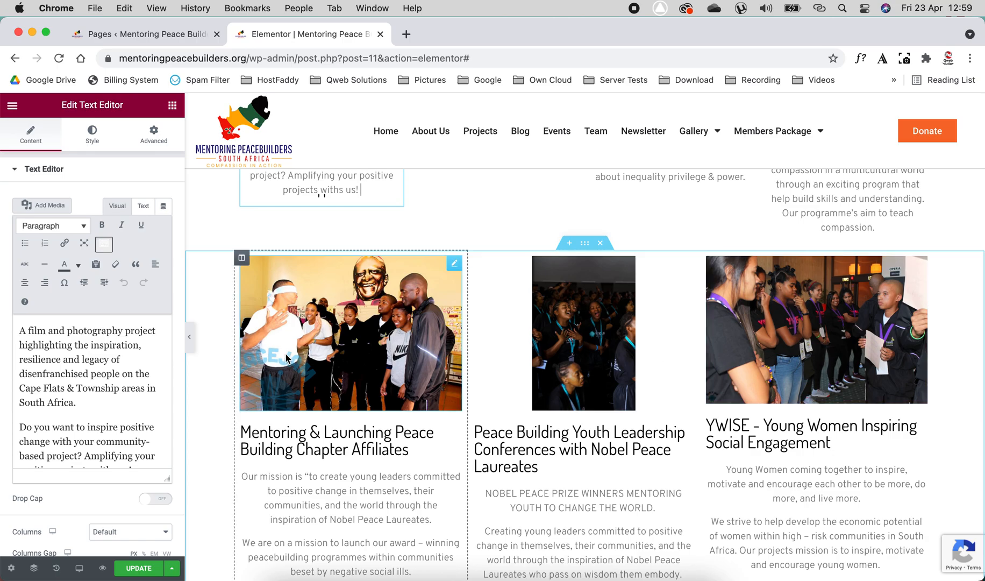
click(242, 259)
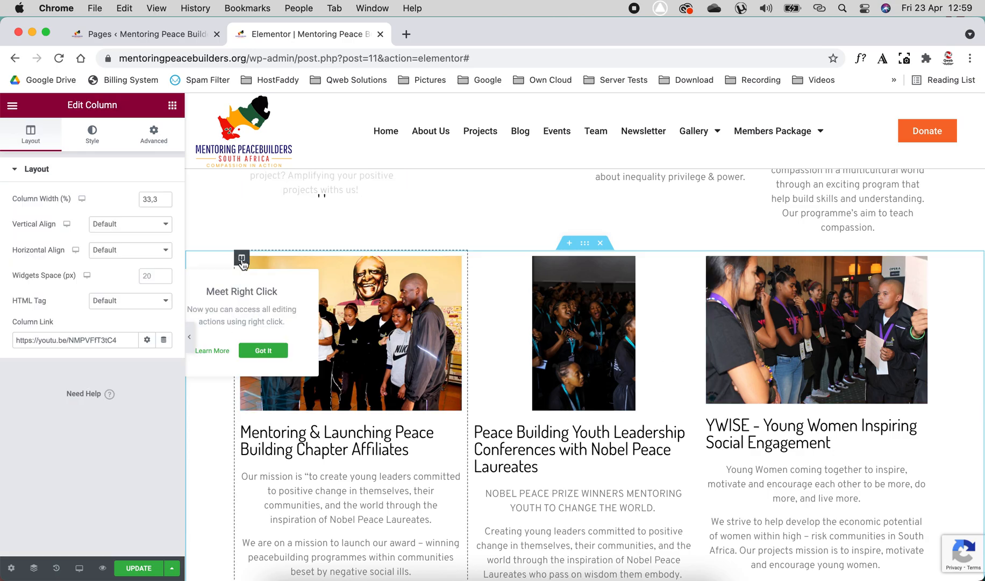
right_click(243, 260)
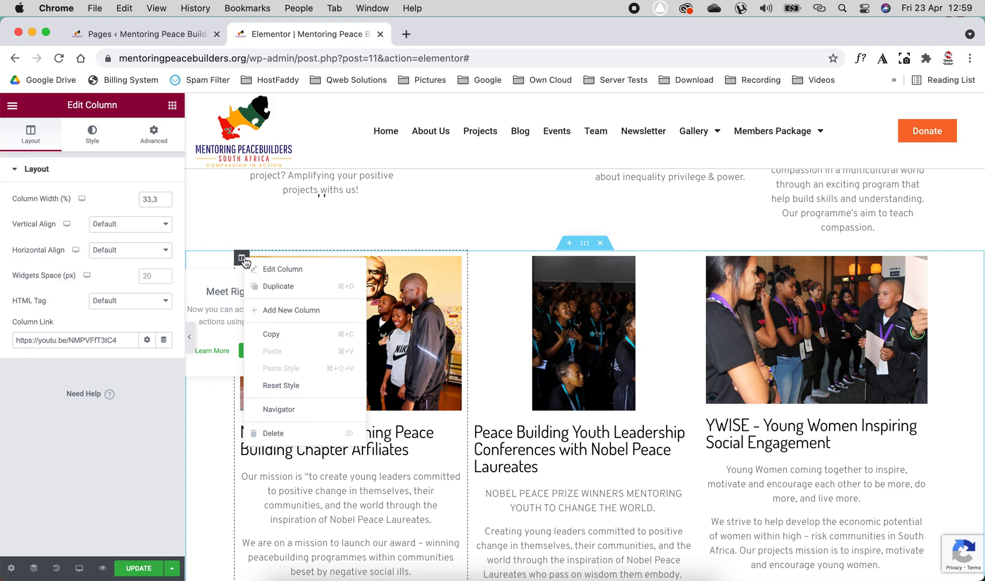
click(263, 269)
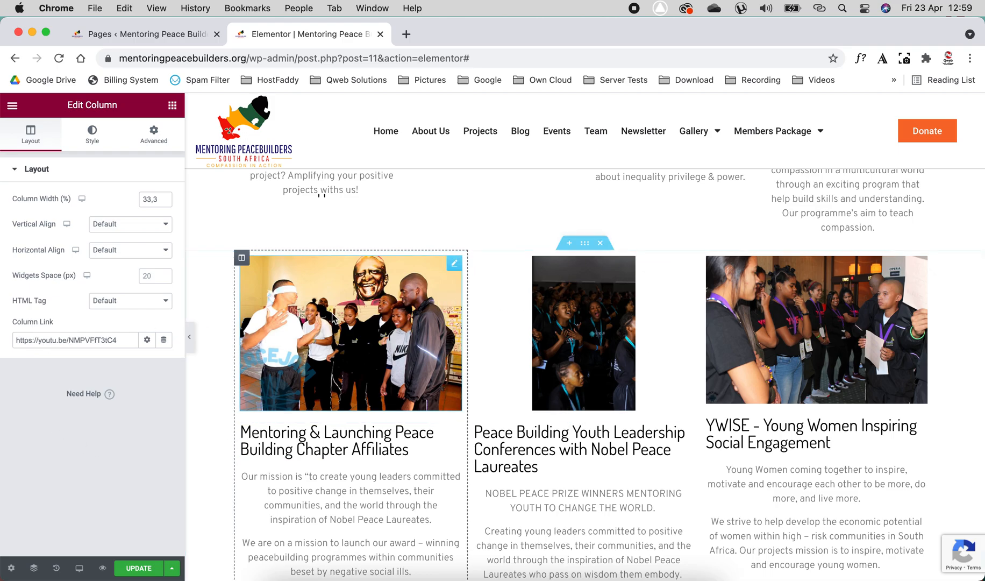
drag(128, 334, 10, 341)
click(22, 400)
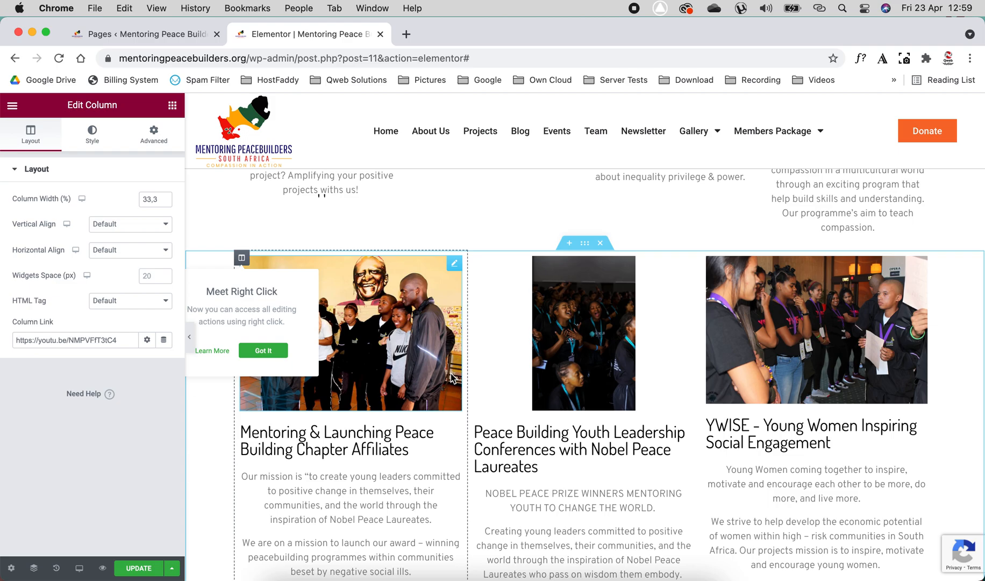
click(475, 259)
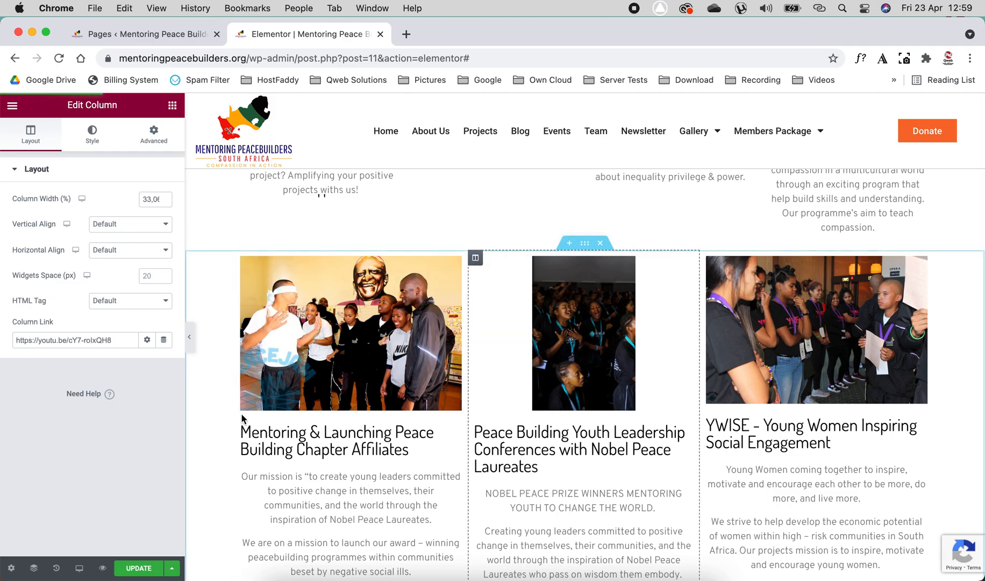
Step: Open the content settings of the "RECENT FROM BLOG" heading and the image above "Breaking The Curse of Self Hate"
scroll(464, 433, down, 5)
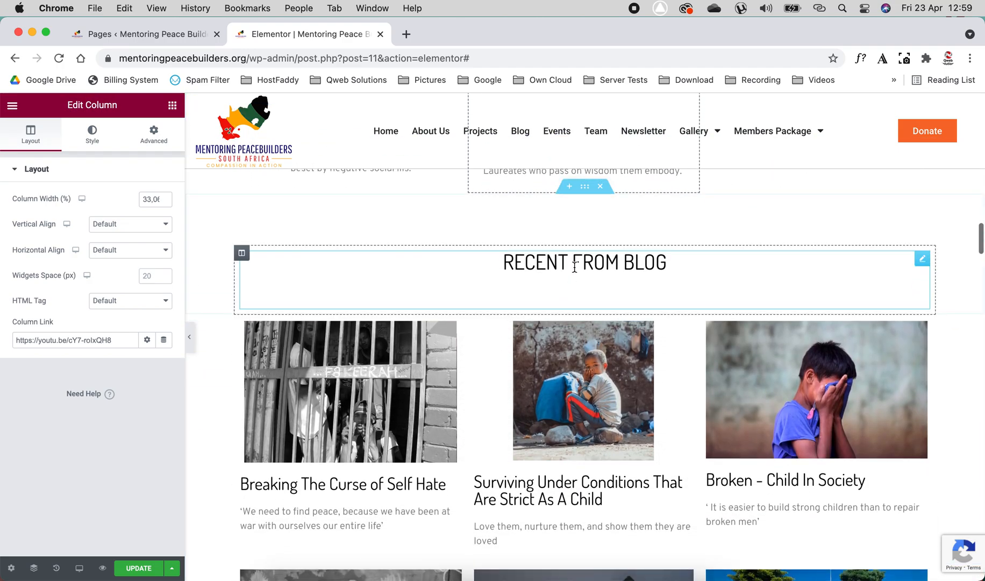
click(574, 265)
scroll(352, 269, down, 3)
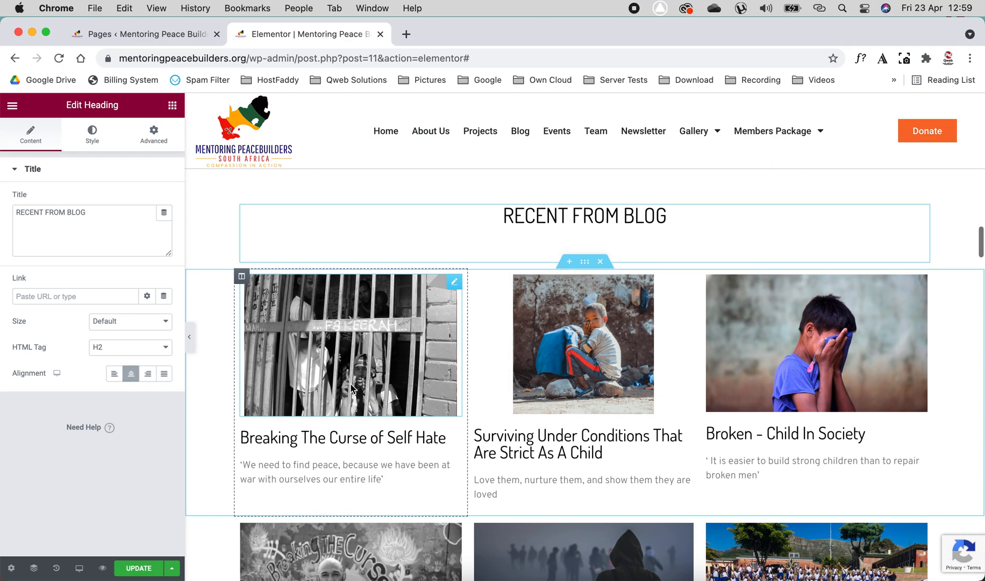
click(355, 321)
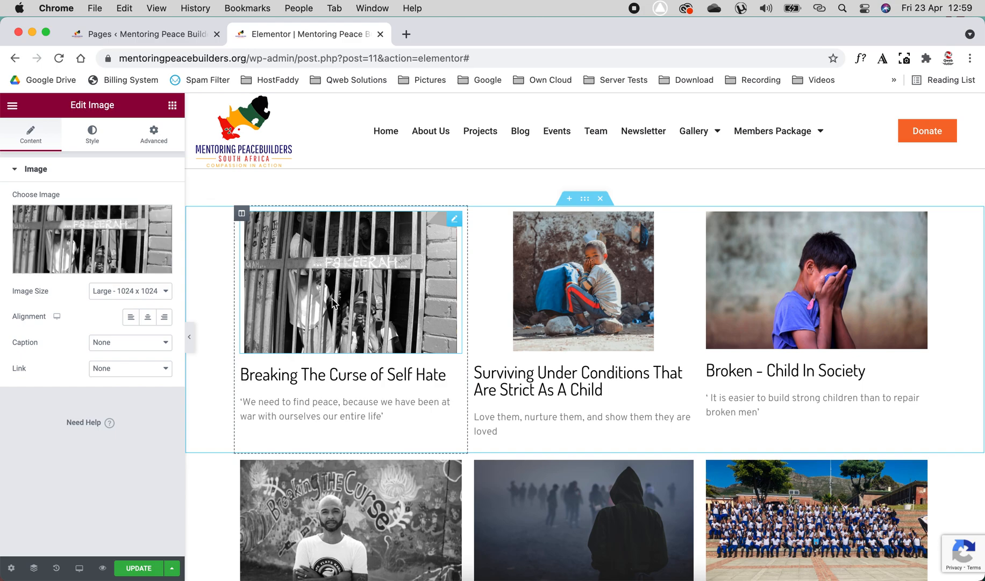
Step: Inspect the heading, text and column link options of the "Breaking The Curse of Self Hate" column
click(321, 379)
click(320, 413)
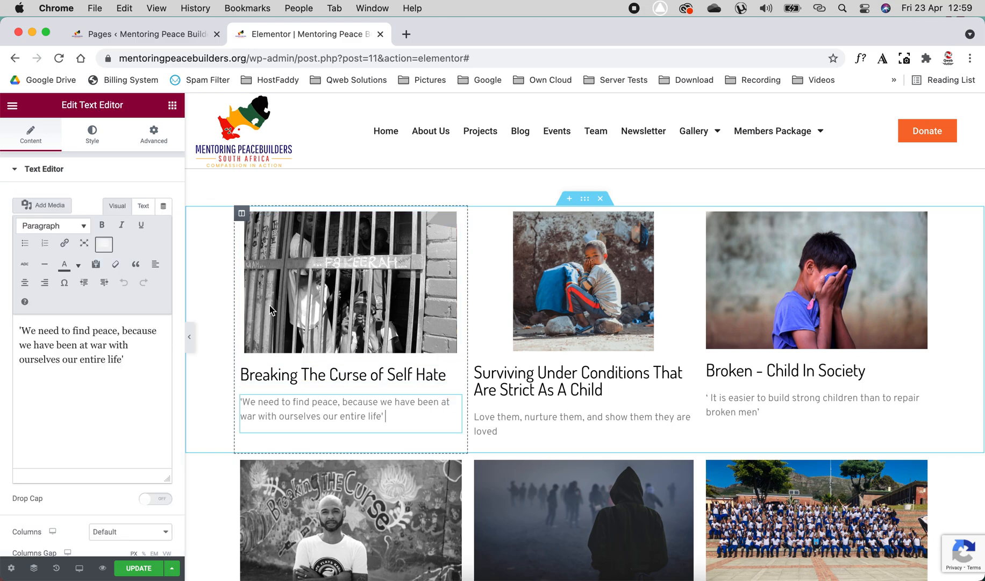
click(241, 213)
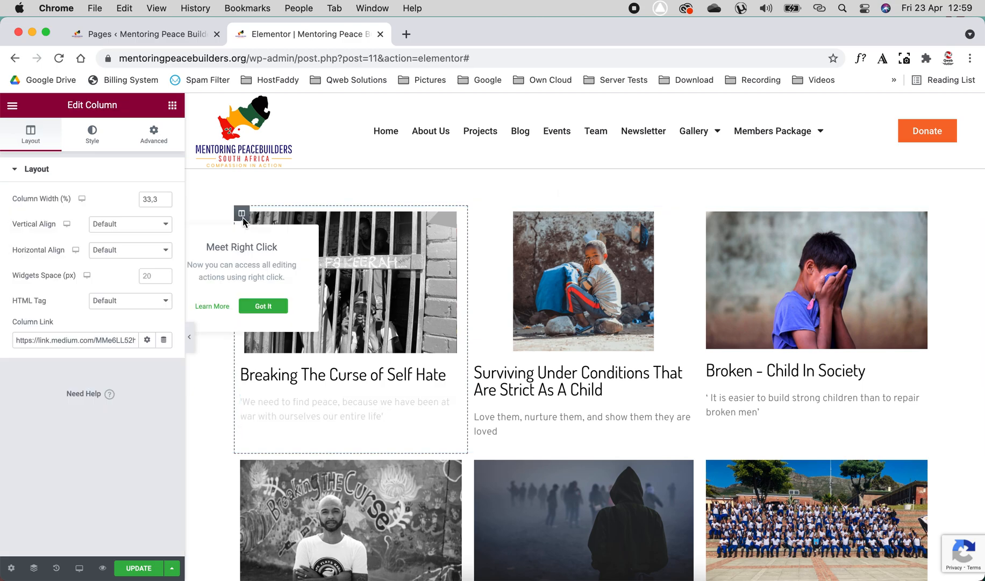
click(70, 333)
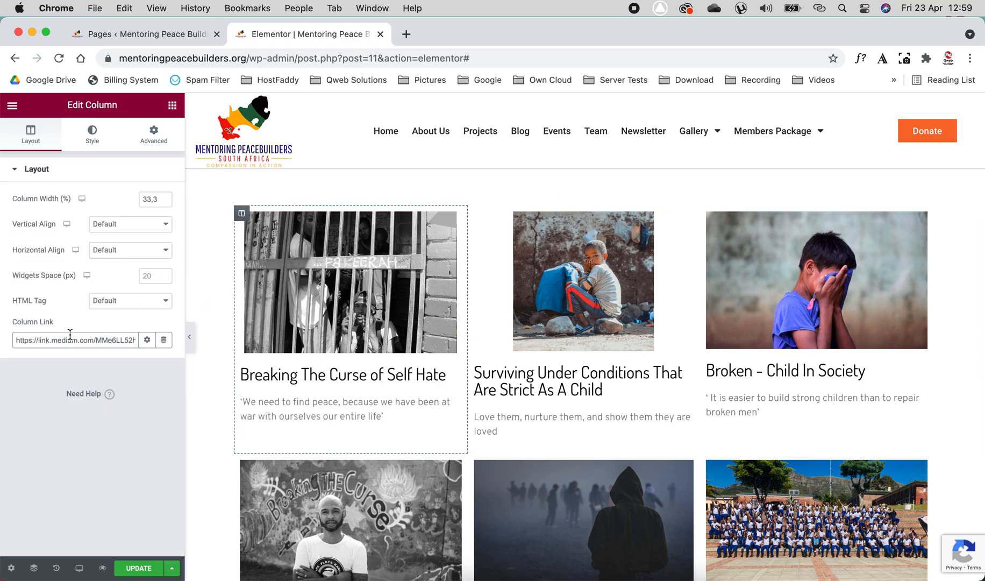
scroll(446, 378, down, 5)
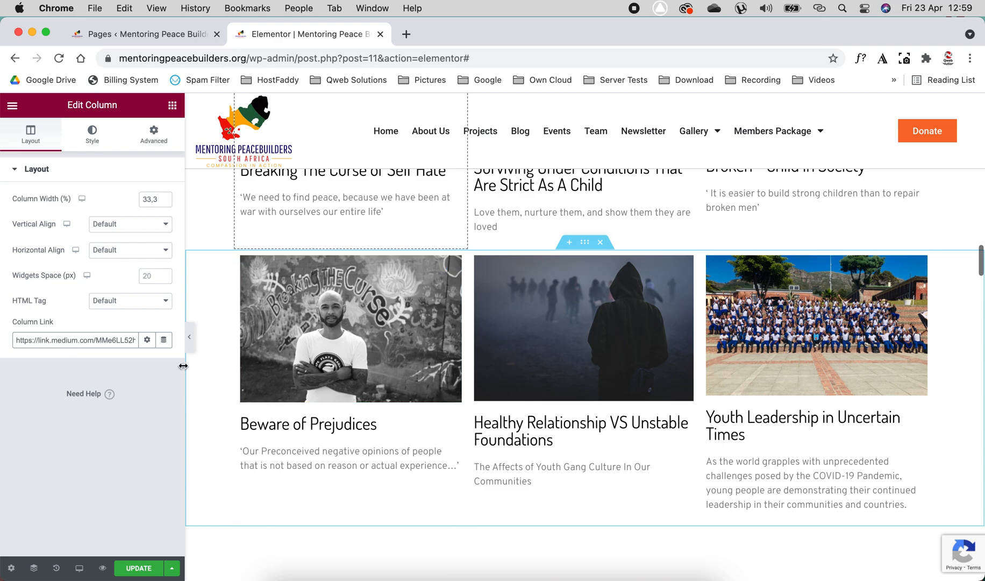
click(147, 339)
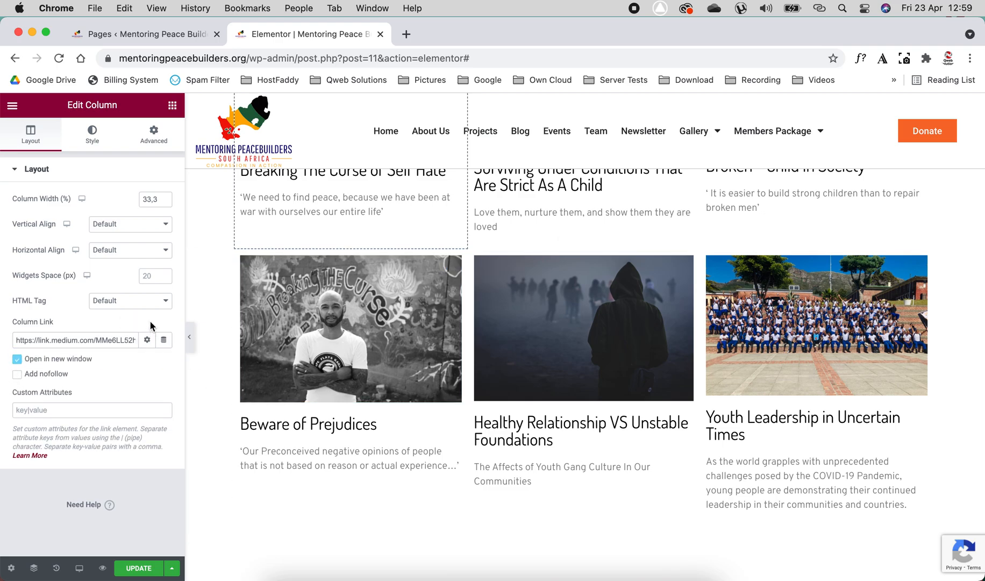
click(147, 339)
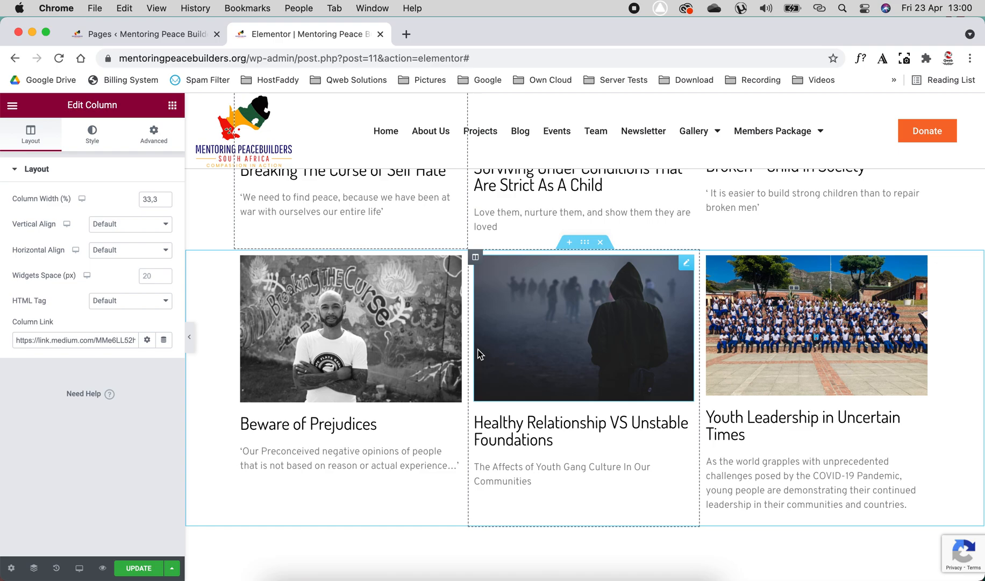
Step: Examine the event calendar's source setting and its calendar options, including the choices for the first day of the week
scroll(477, 348, down, 10)
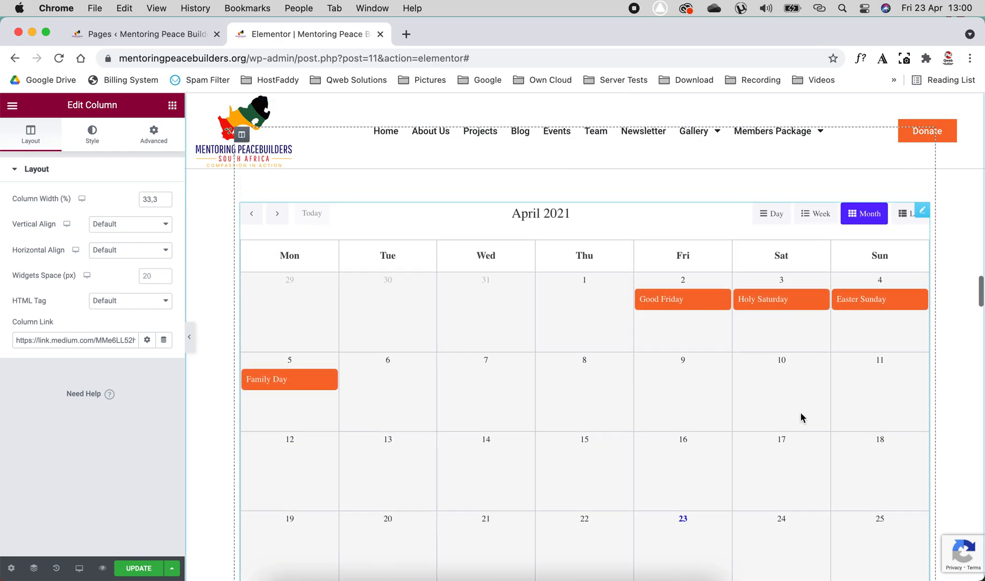
click(922, 209)
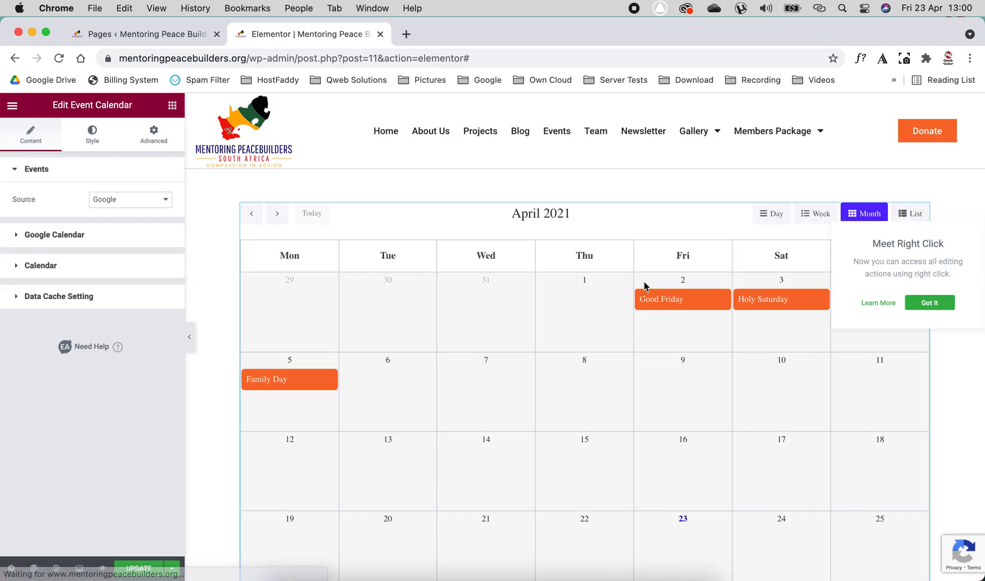
click(102, 206)
click(108, 206)
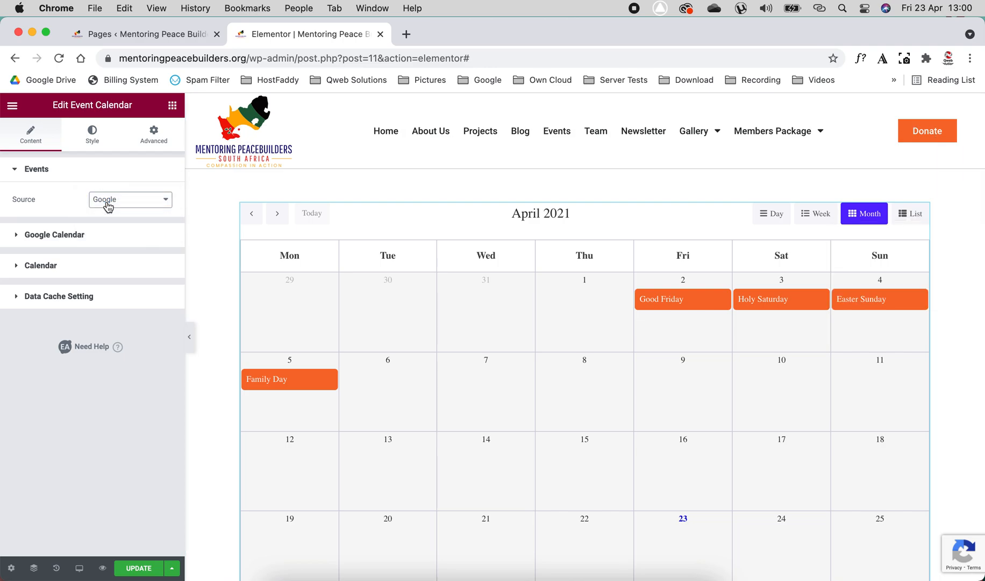
click(47, 265)
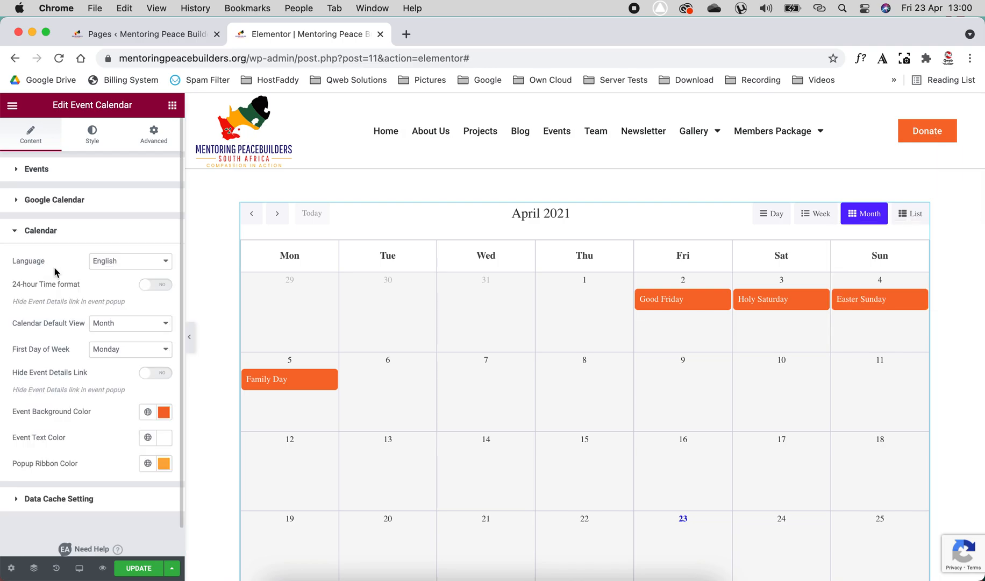
click(126, 350)
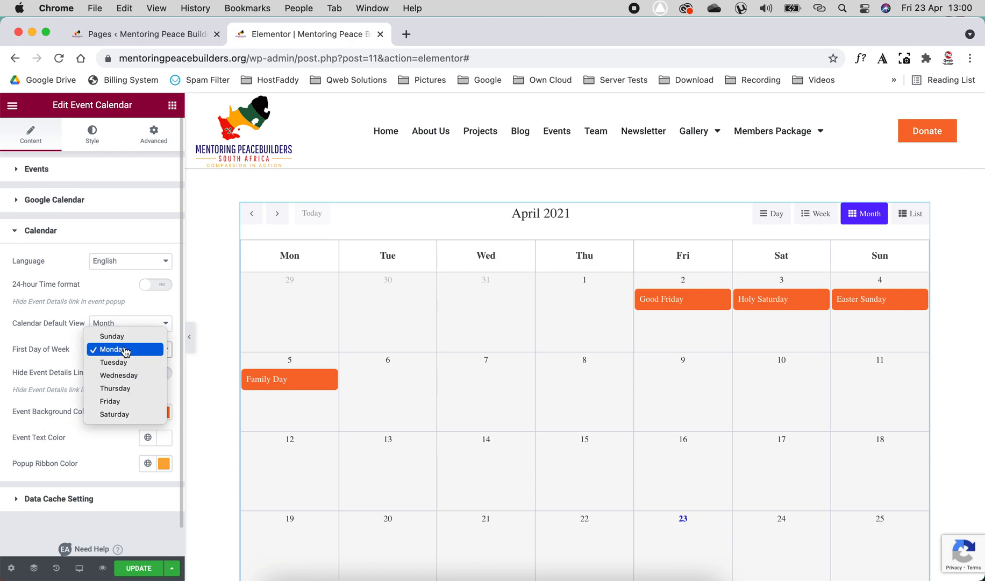
click(125, 350)
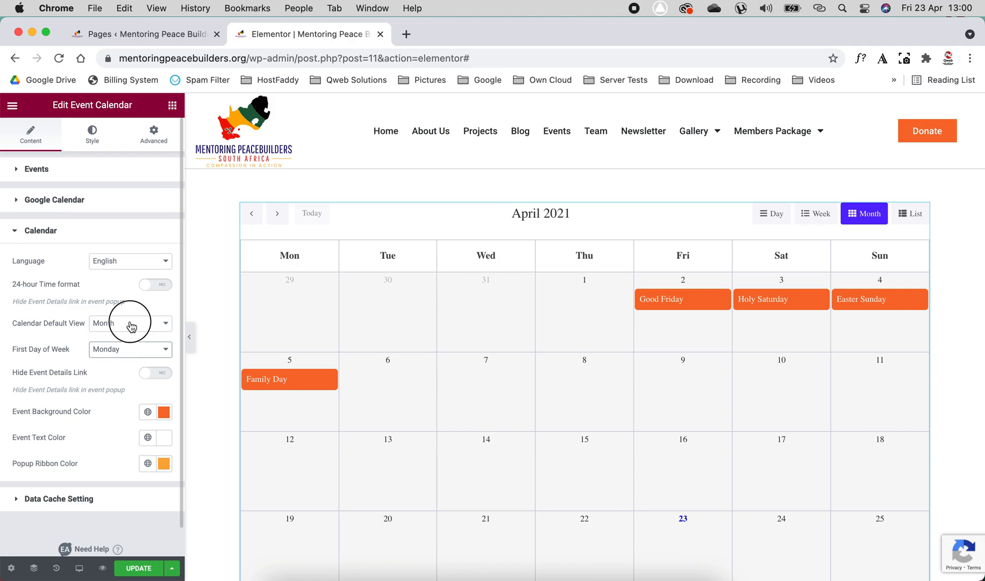
Step: Try List as the event calendar's default view and return it to Month
click(129, 323)
click(127, 337)
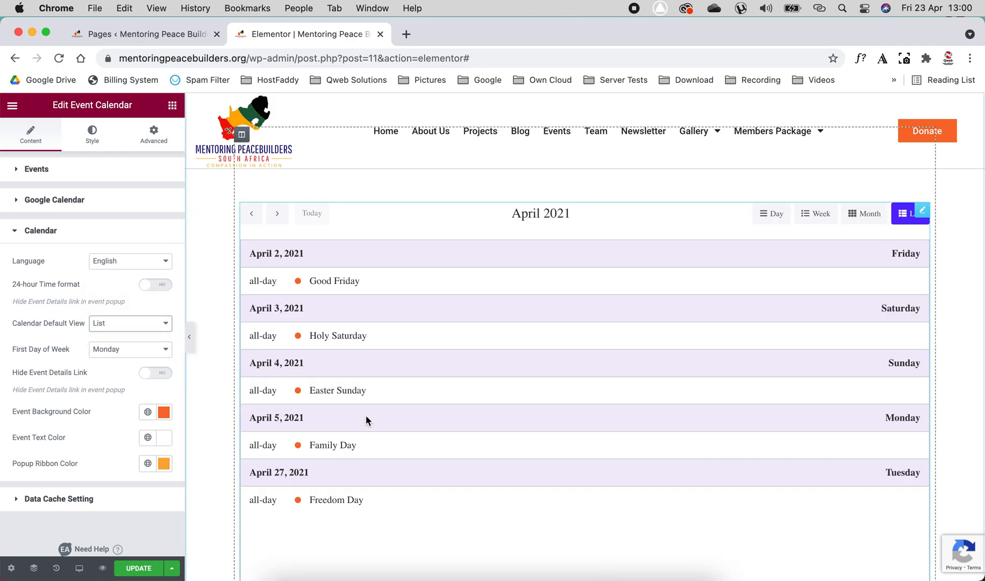
click(129, 323)
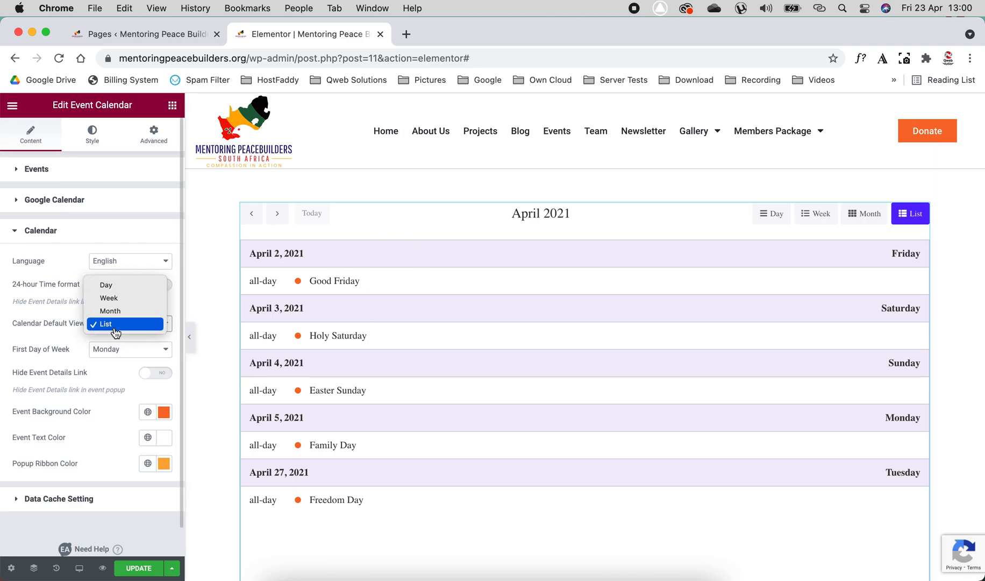
click(124, 317)
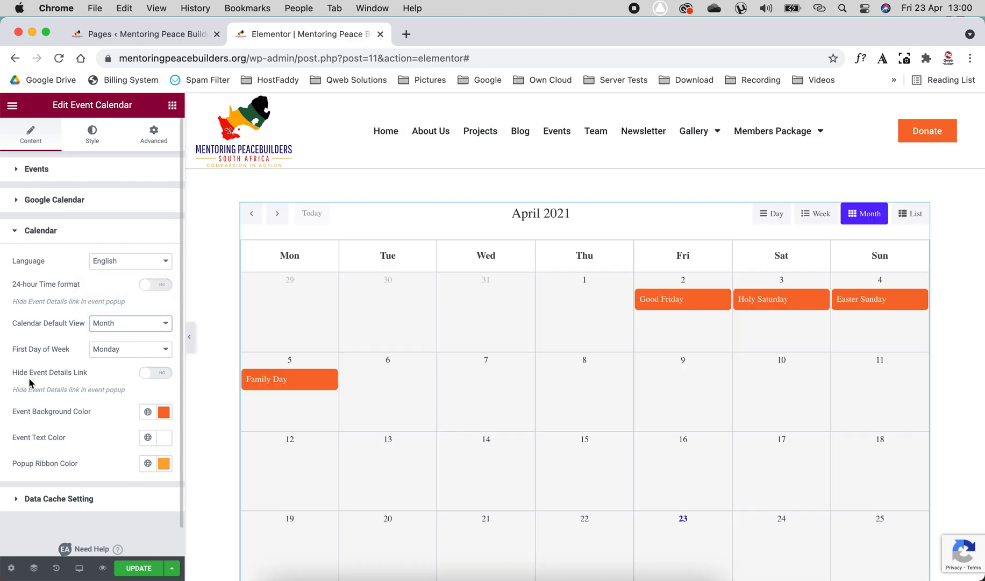
scroll(108, 420, down, 2)
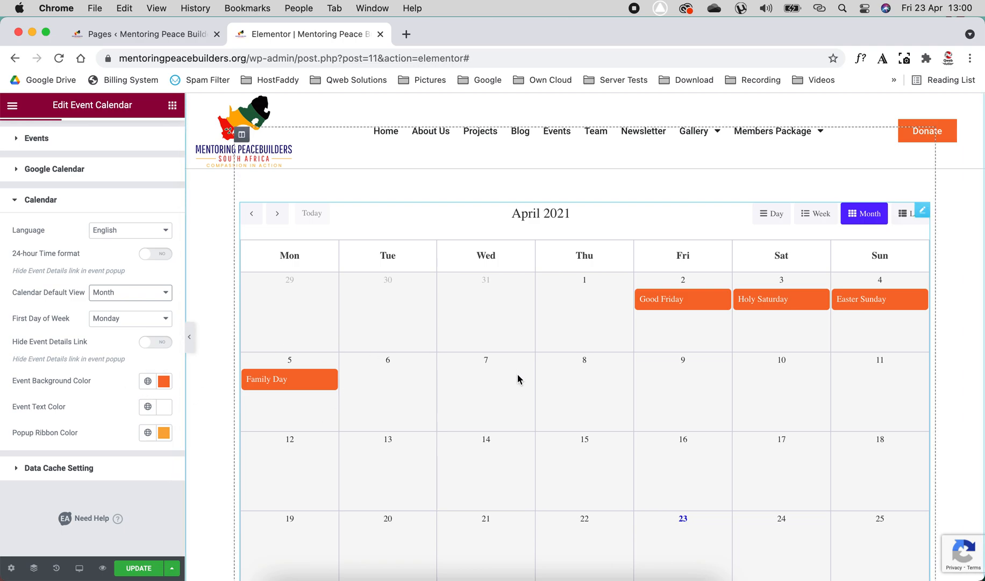
Step: Inspect the content of the "Our team" heading, the text block below it and the first team member's image box
scroll(517, 379, down, 10)
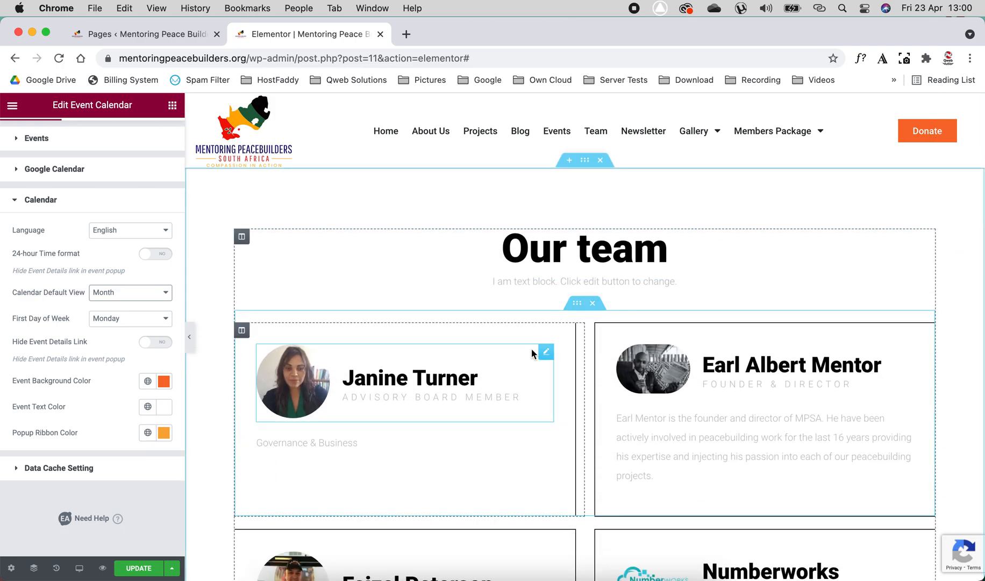
click(584, 244)
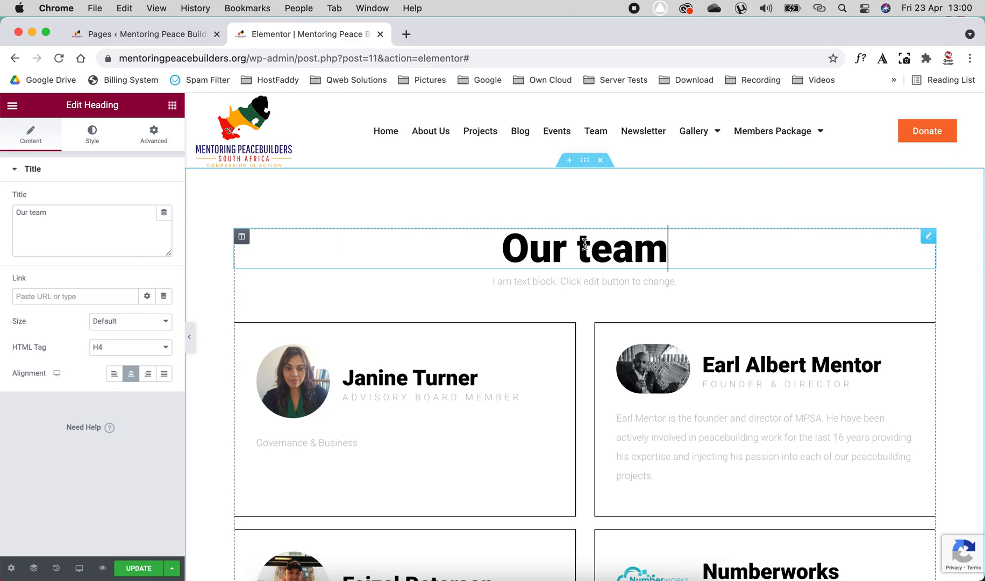
click(567, 284)
click(310, 370)
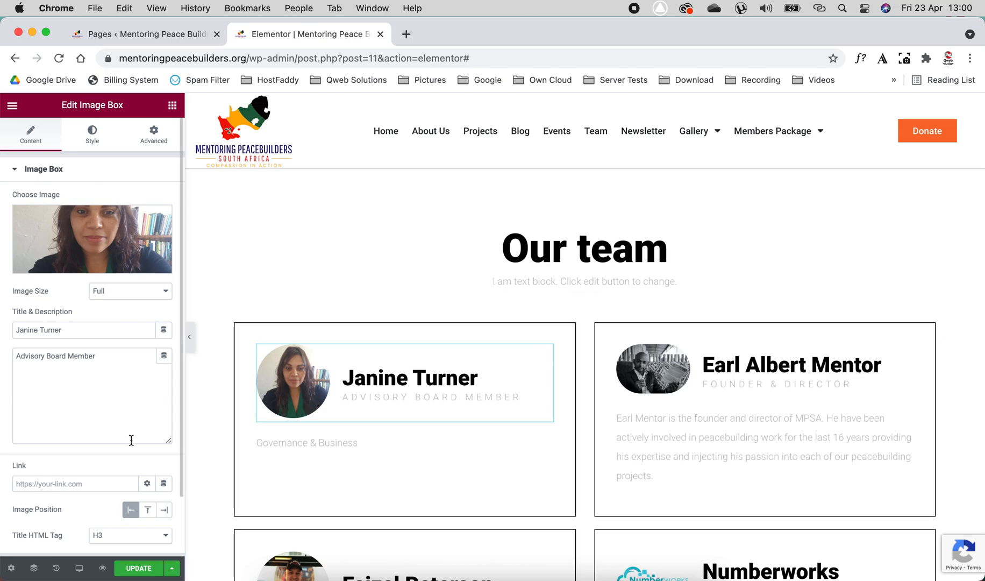
Step: Try the top and right image positions in the first team member's image box and return the image to the left
click(147, 511)
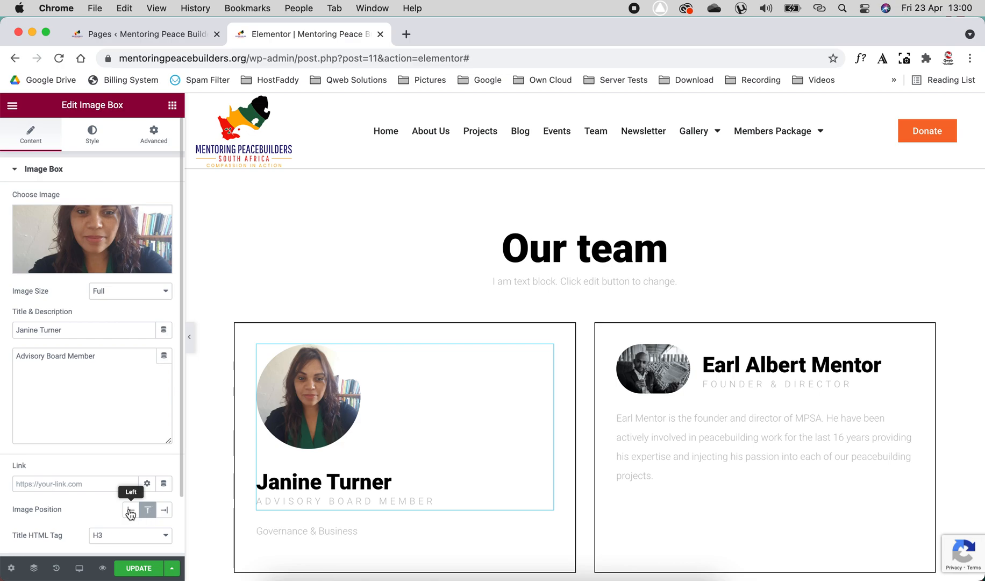
click(130, 509)
click(164, 511)
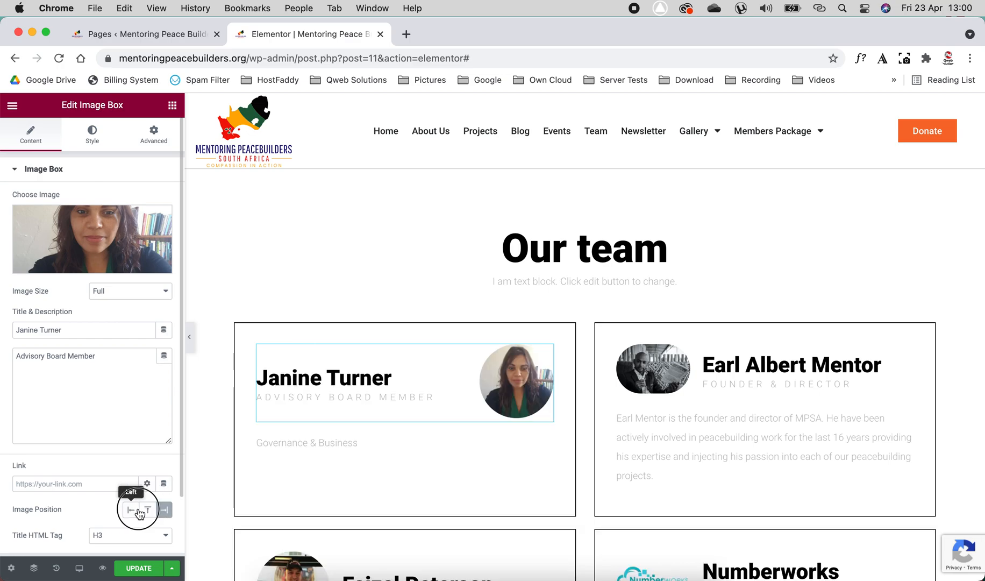
click(131, 509)
Step: Increase the border width of the first team member's column to 11 on all sides
scroll(217, 456, down, 3)
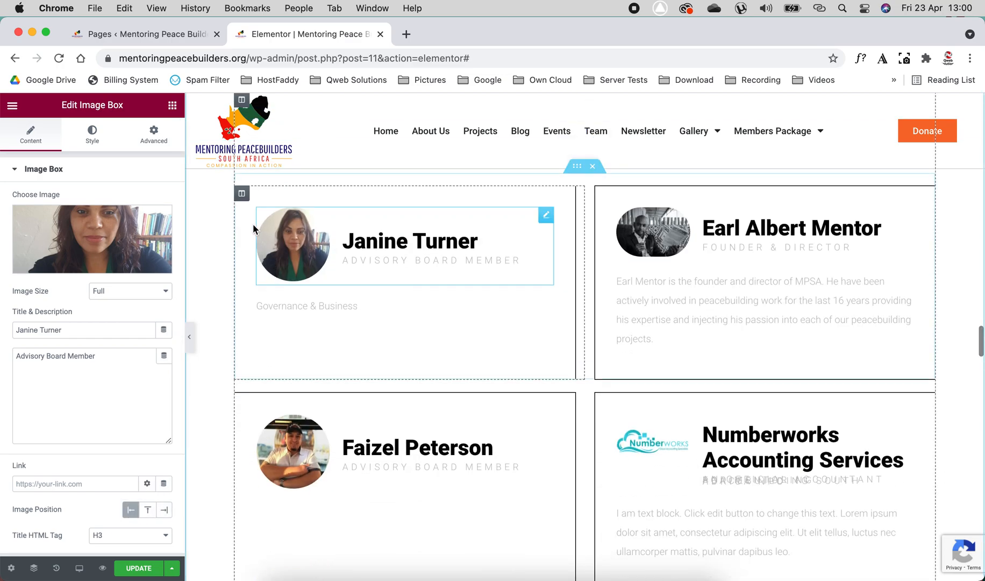
click(243, 195)
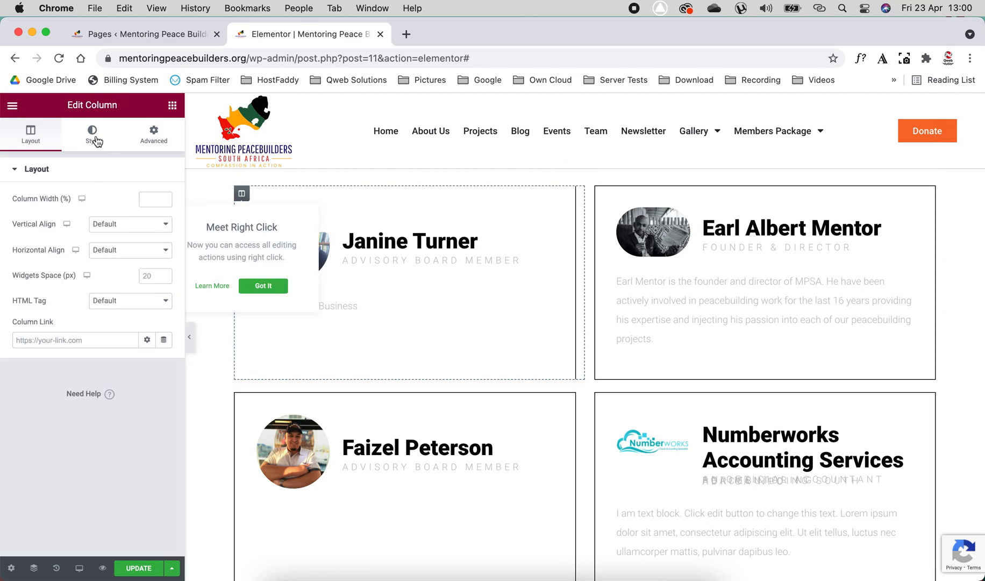
click(94, 138)
click(60, 260)
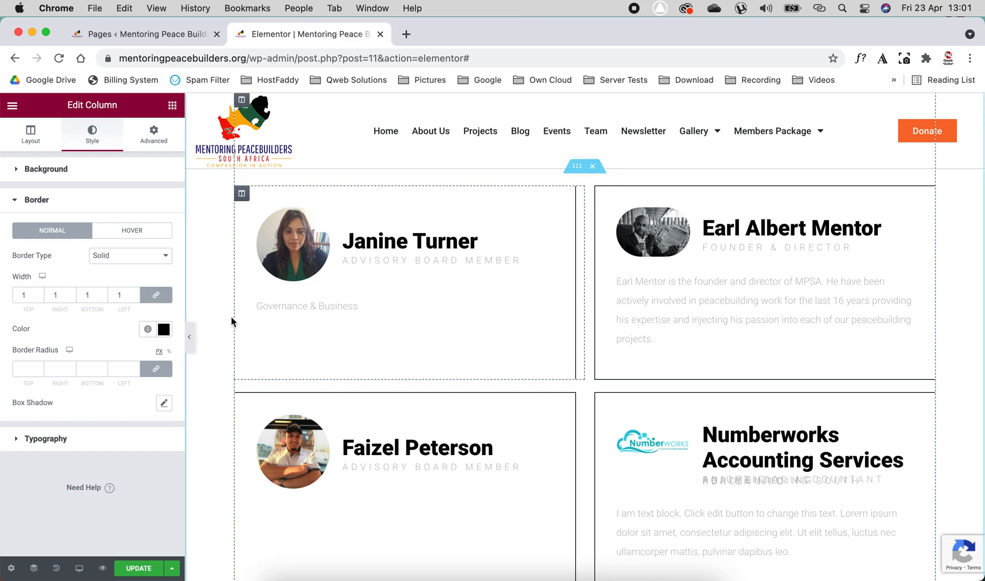
click(134, 294)
text(0)
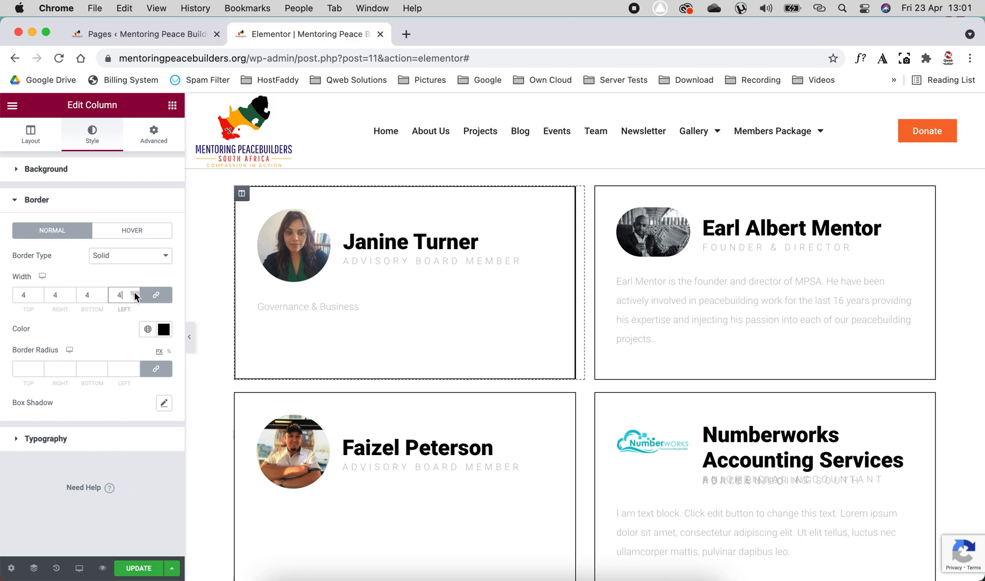
click(134, 293)
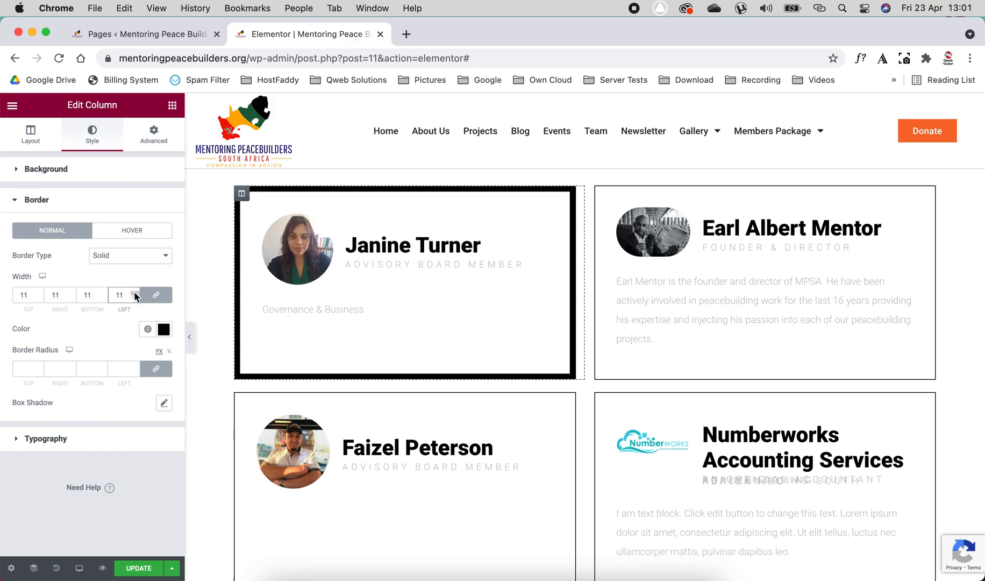
Step: Reduce the first team member column's border width back to 1 on all sides
click(134, 298)
click(134, 298)
click(134, 298)
click(133, 298)
click(134, 298)
click(134, 298)
click(134, 297)
click(134, 297)
click(134, 297)
click(133, 297)
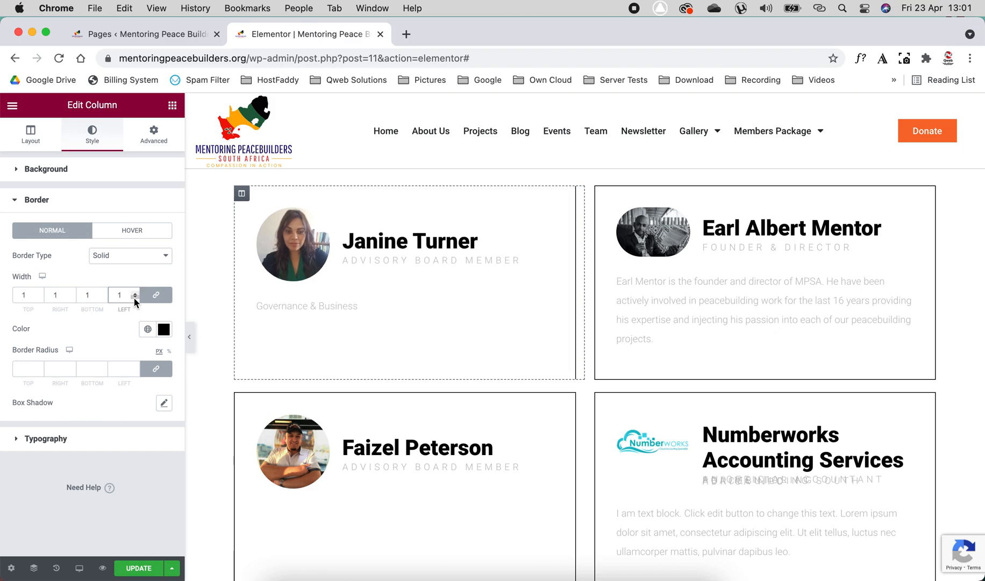
Step: Inspect the image box content of three more advisory board members in the team section
click(490, 446)
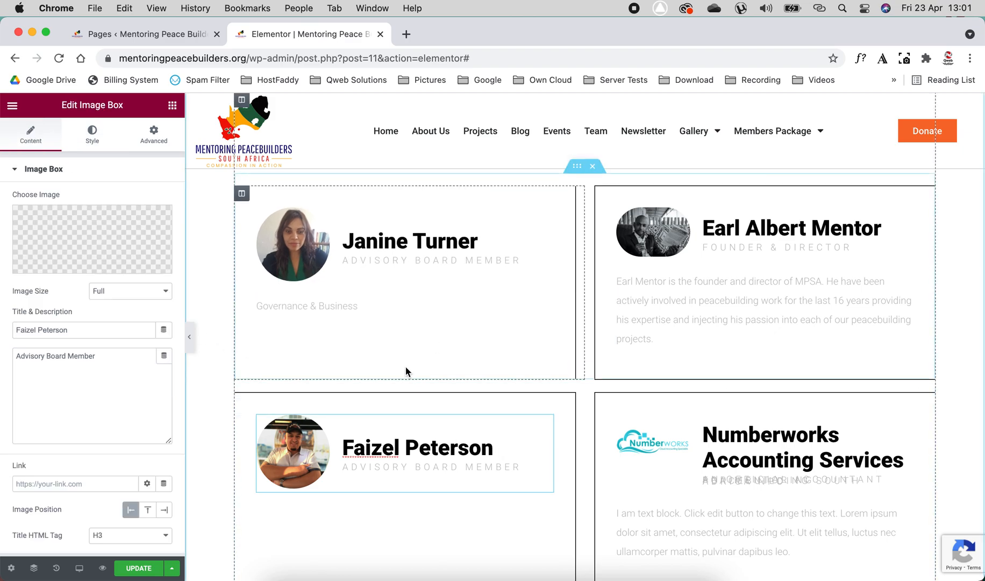
scroll(405, 367, down, 6)
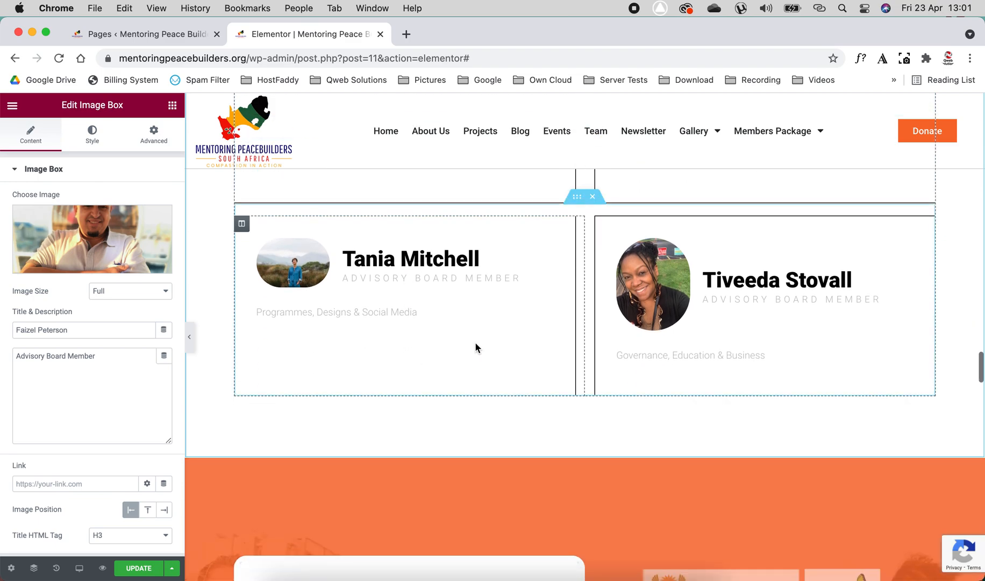
click(647, 279)
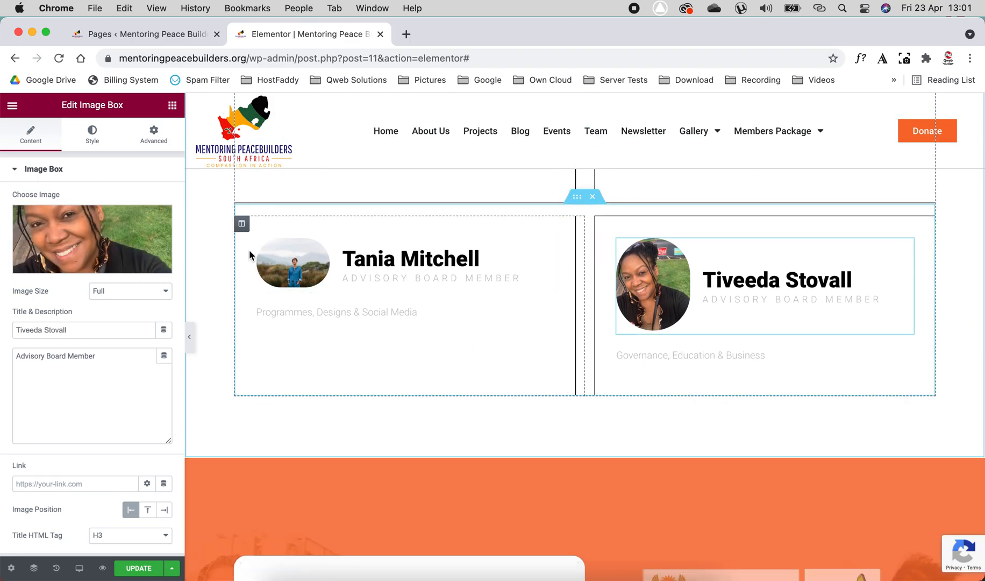
click(377, 256)
Step: Open the sign-up section's style settings and examine its background colour and image options
scroll(375, 254, down, 7)
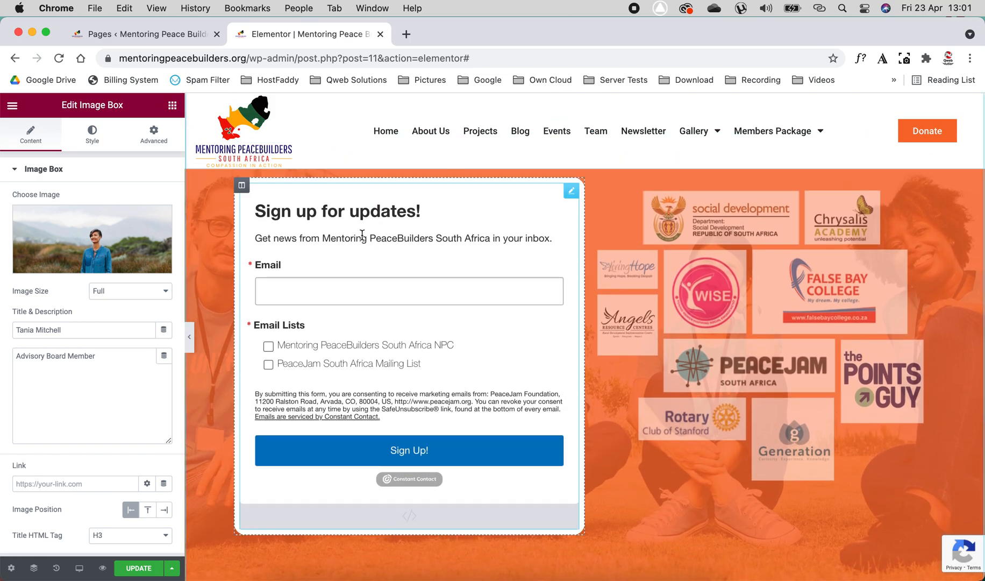
scroll(361, 231, up, 2)
scroll(584, 183, up, 2)
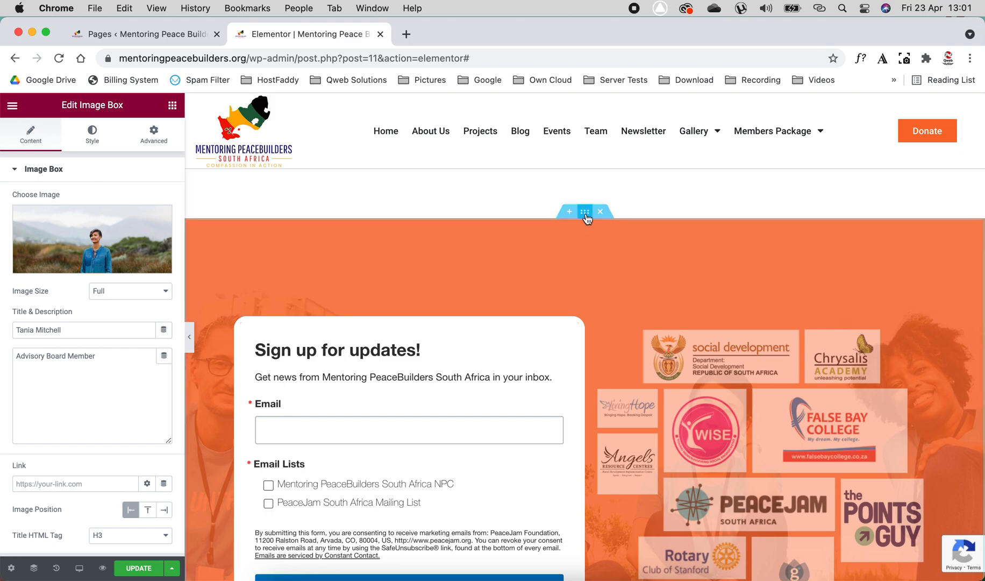
click(585, 212)
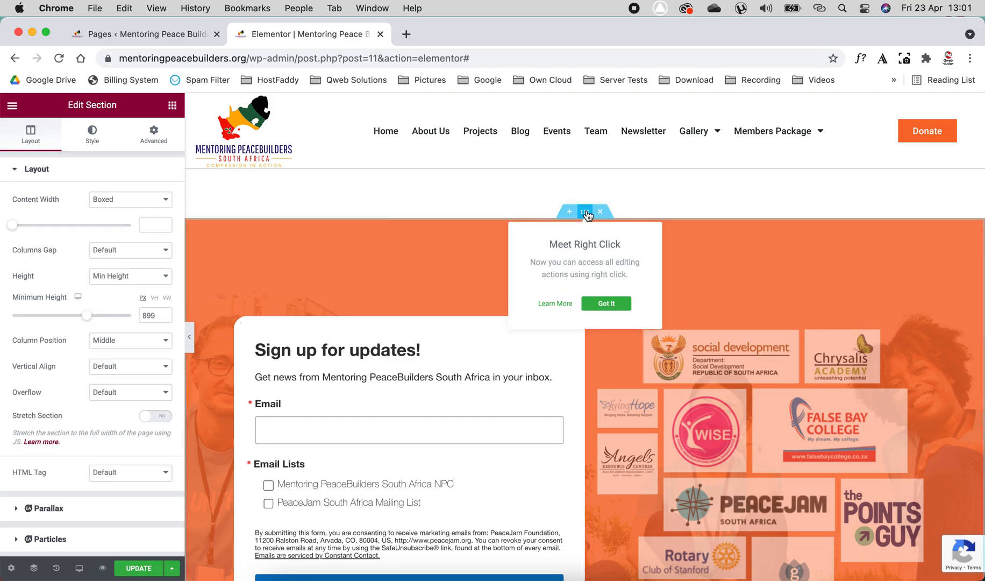
click(92, 134)
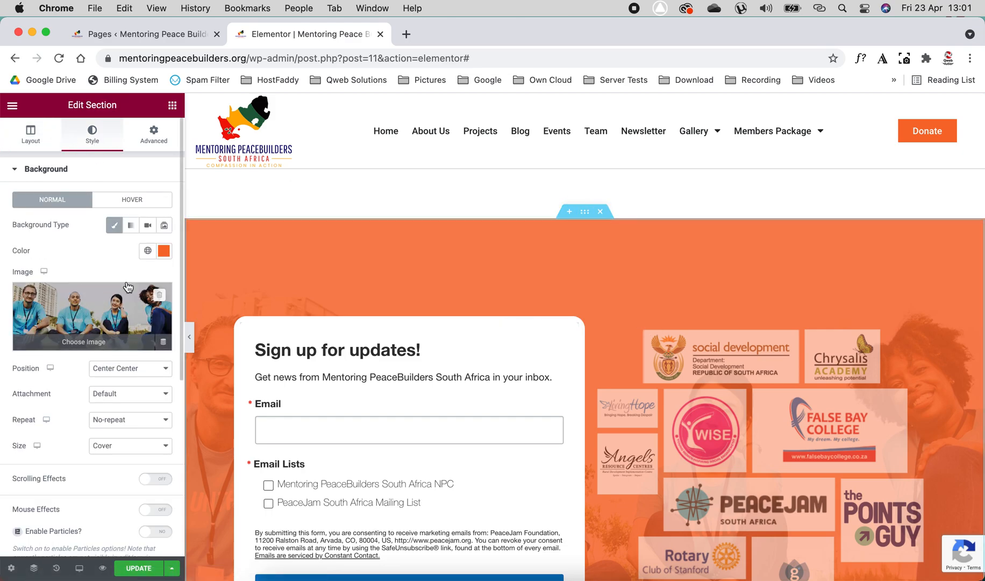
click(49, 169)
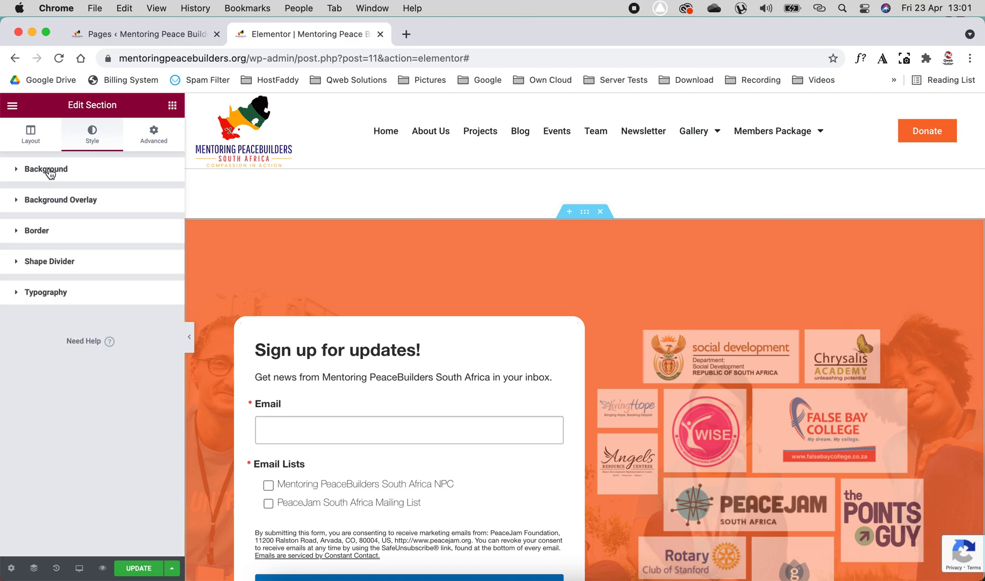
Step: Examine the colour and opacity of the sign-up section's background overlay
click(57, 207)
click(164, 283)
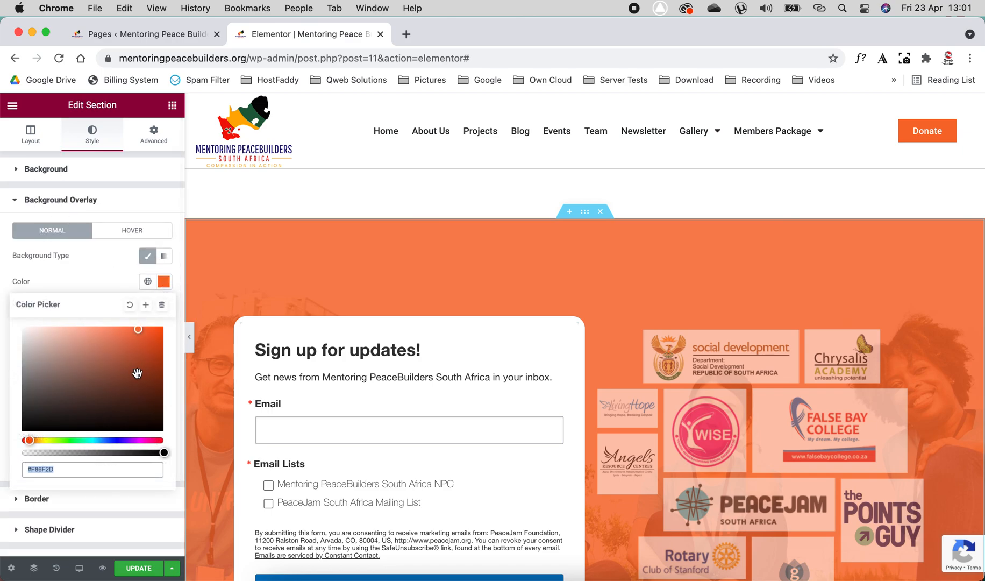
click(112, 277)
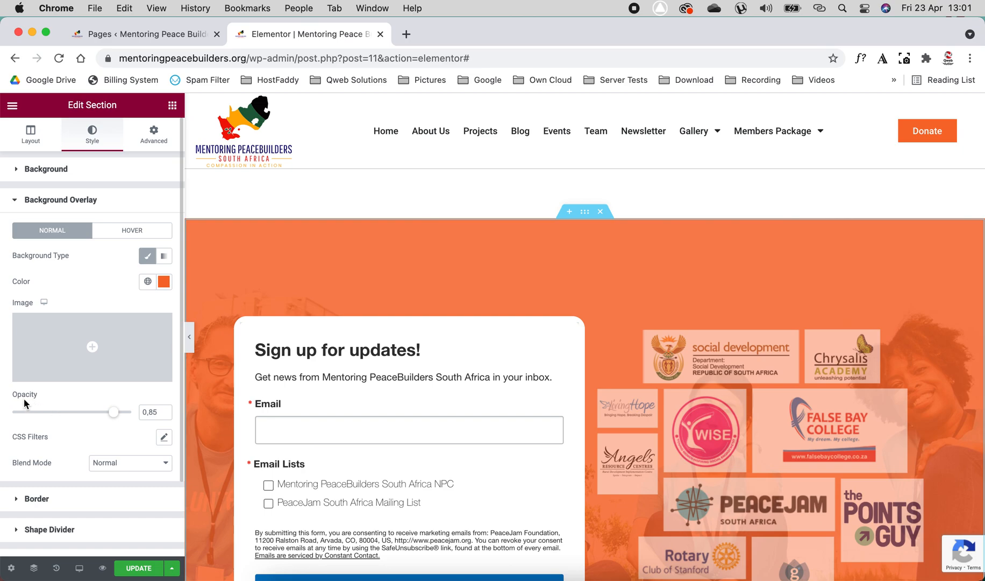
mouse_move(114, 414)
mouse_down()
mouse_move(69, 412)
mouse_move(126, 414)
mouse_move(78, 416)
mouse_move(113, 413)
mouse_up()
scroll(418, 353, down, 2)
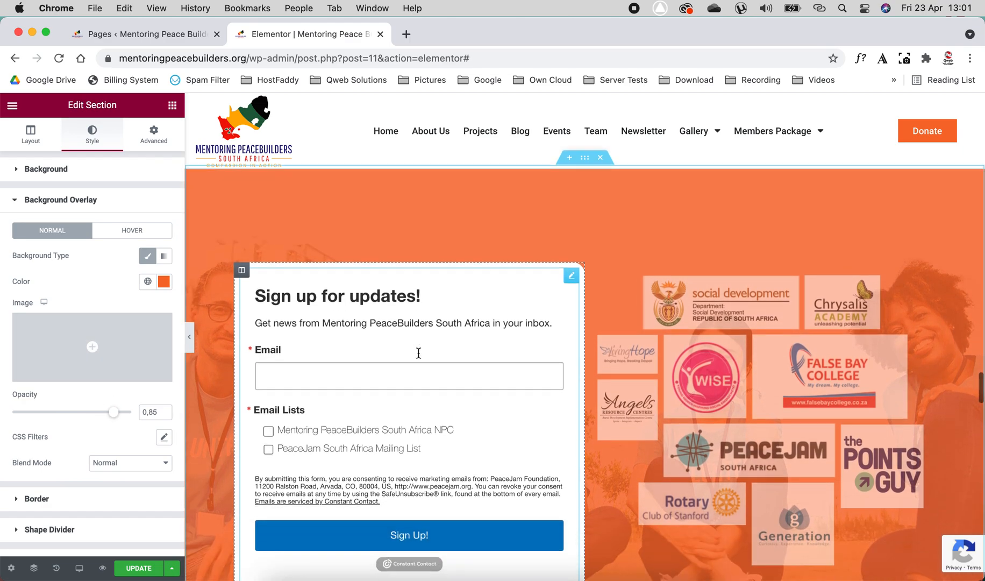
Step: Try the Default and Fit To Screen heights on the sign-up section and return its height to Min Height
click(43, 146)
scroll(283, 323, down, 1)
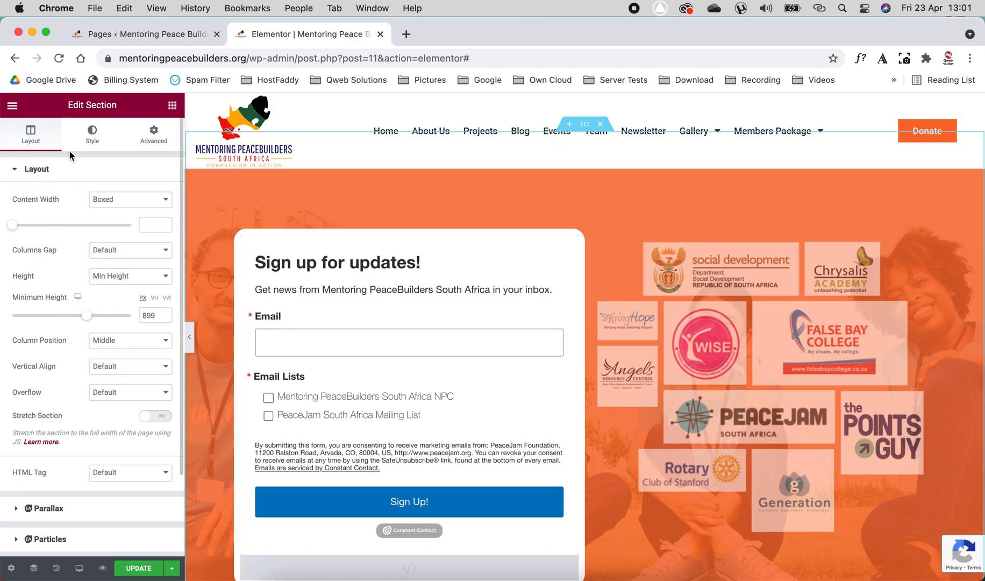
scroll(521, 252, up, 3)
right_click(591, 221)
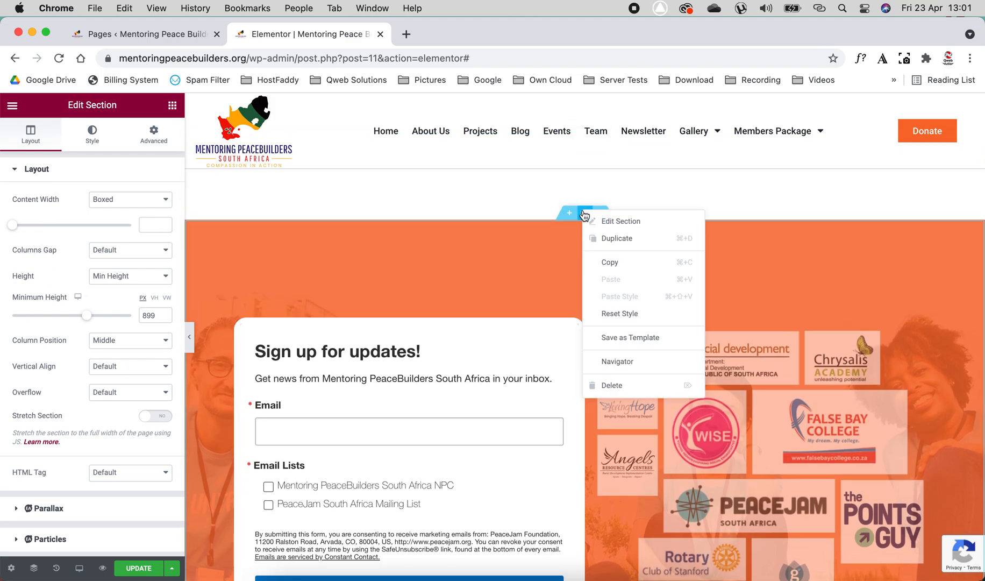
click(589, 215)
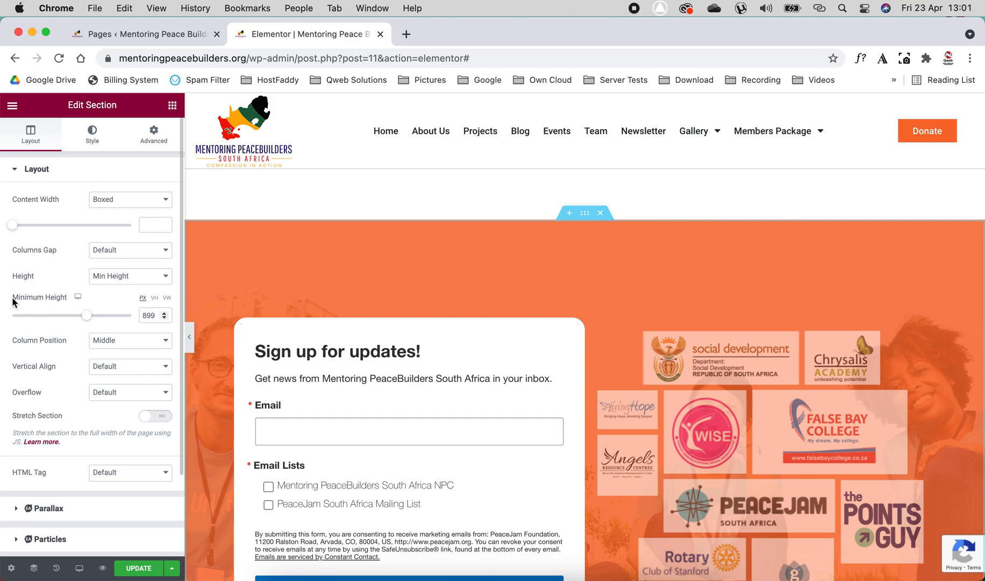
click(123, 277)
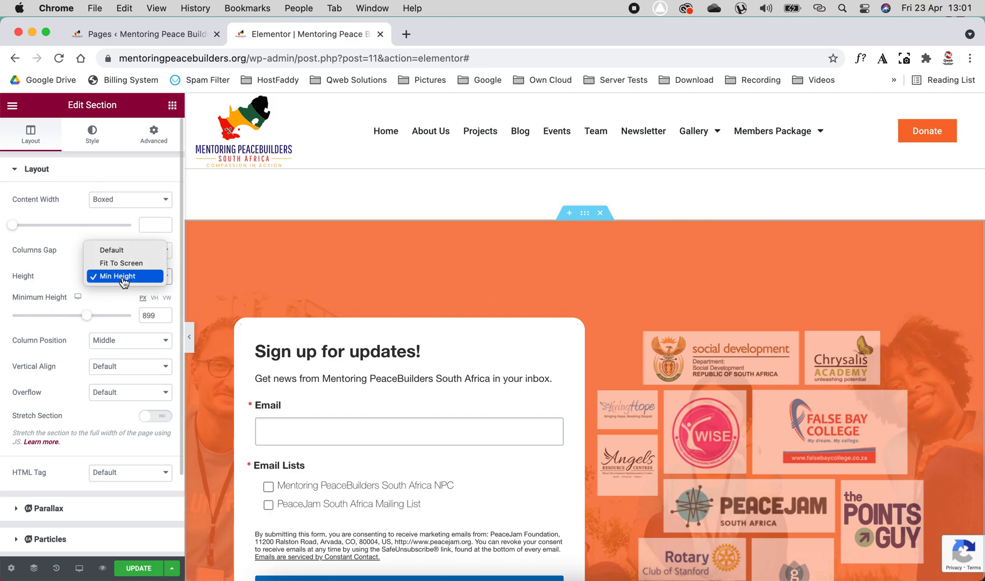
click(138, 253)
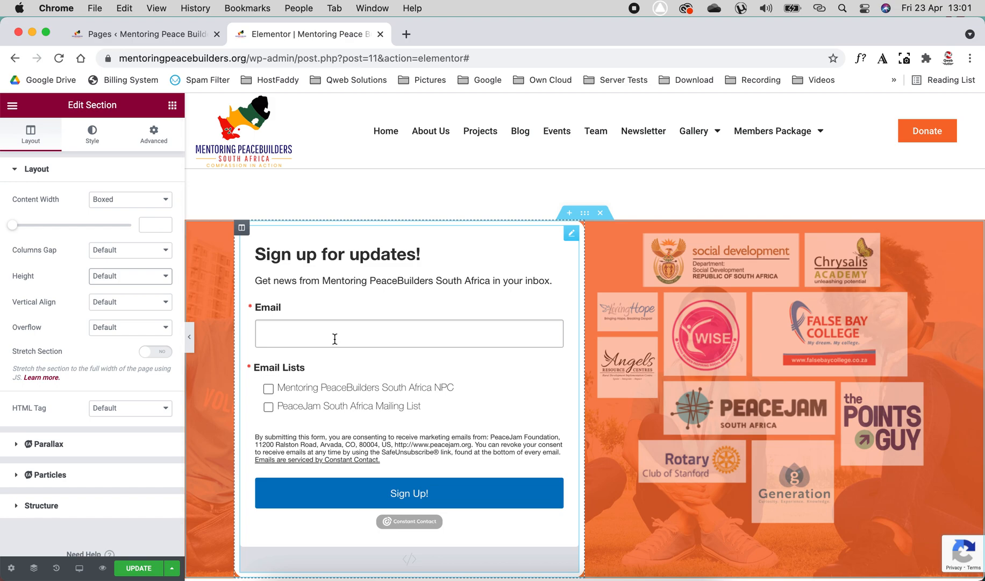
click(111, 276)
click(134, 289)
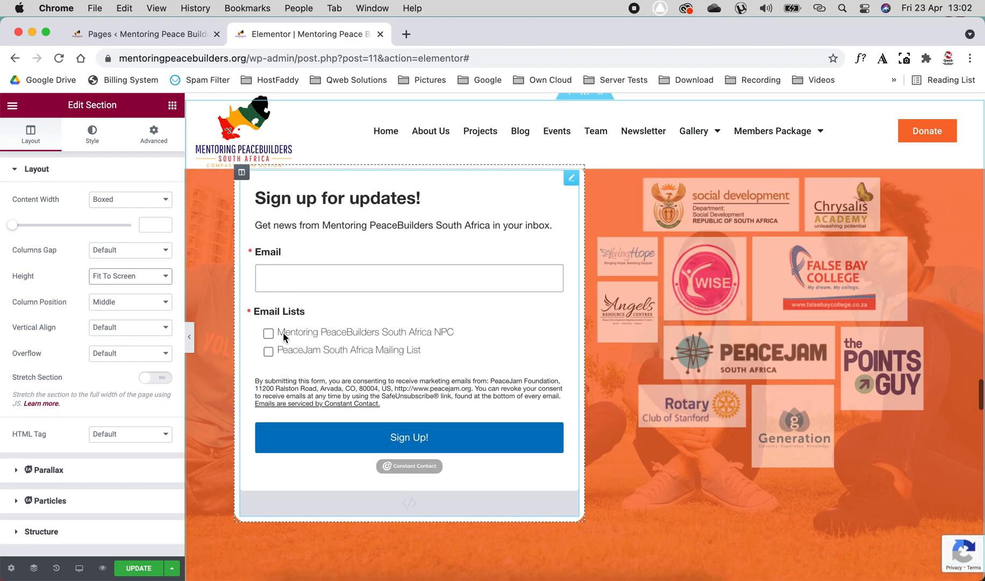
click(127, 277)
click(128, 289)
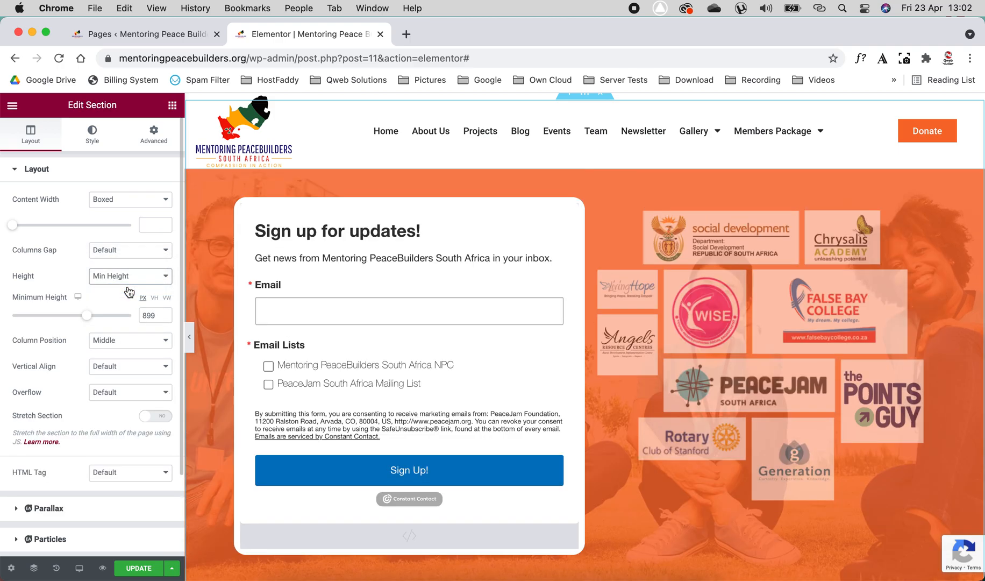
Step: Try a larger minimum height for the sign-up section and set it back to 899 px
mouse_move(88, 321)
mouse_down()
mouse_move(73, 319)
mouse_move(134, 316)
mouse_move(72, 319)
mouse_move(99, 319)
mouse_up()
click(159, 318)
double_click(157, 317)
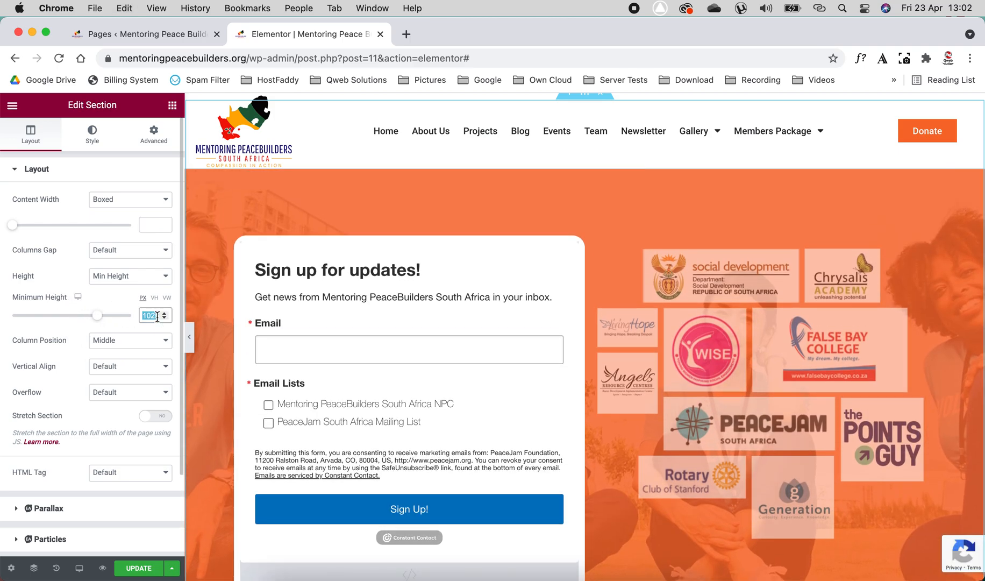
text(899)
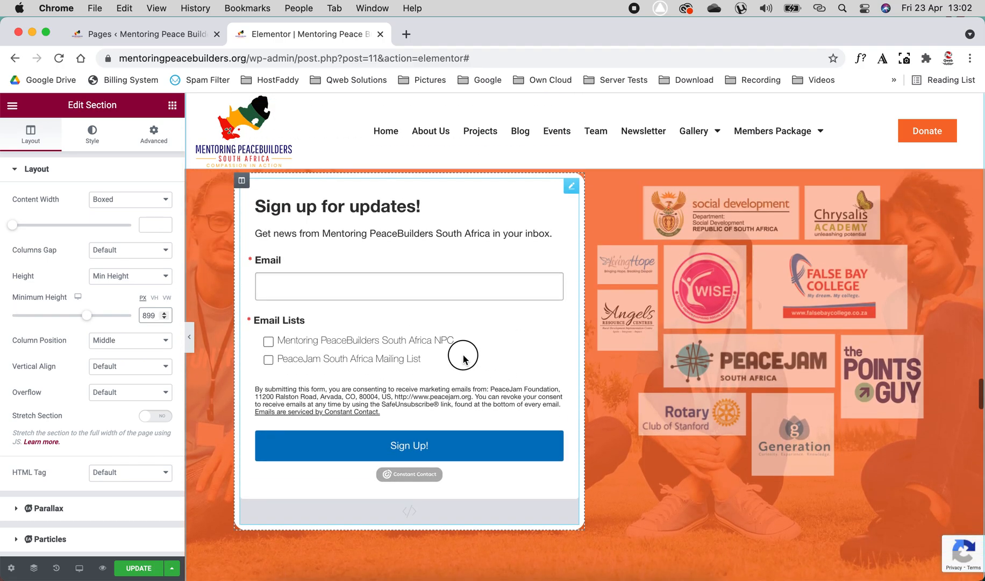
Step: Open the sign-up form's HTML widget and select all of its Constant Contact embed code
click(567, 198)
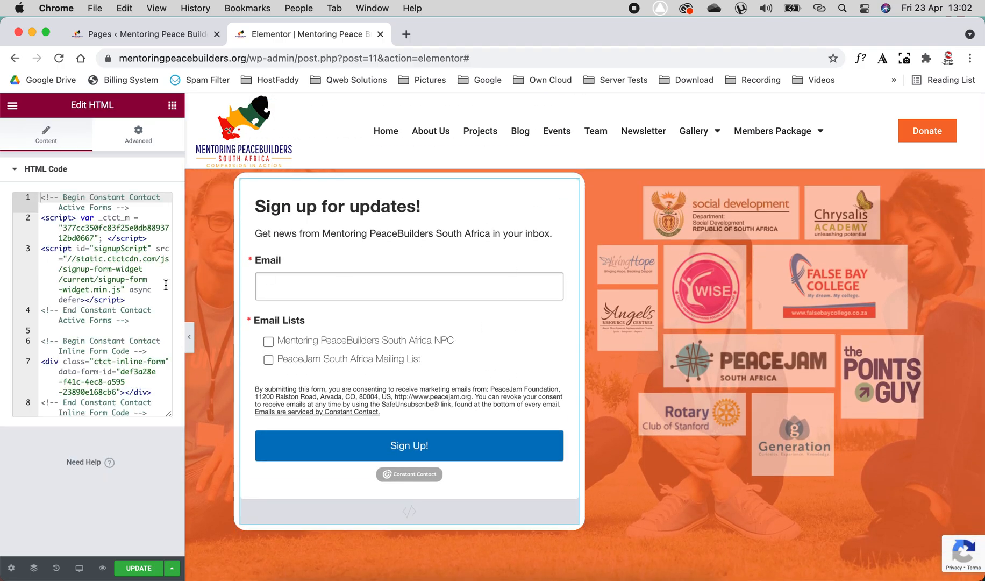
click(91, 215)
drag(43, 201, 150, 423)
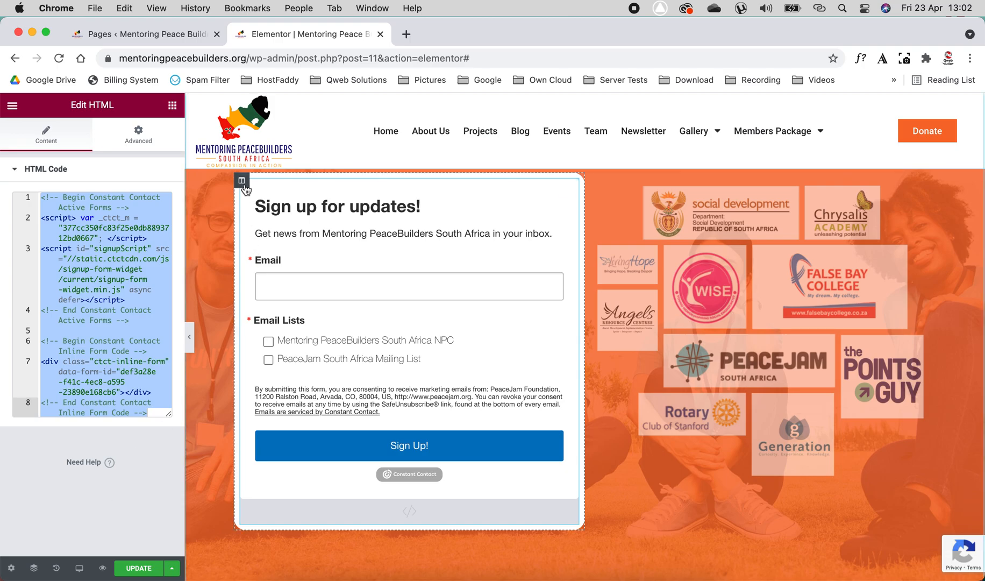
Step: Try a border radius of -2 px on the sign-up form's column and return all four corners to 20 px
click(242, 181)
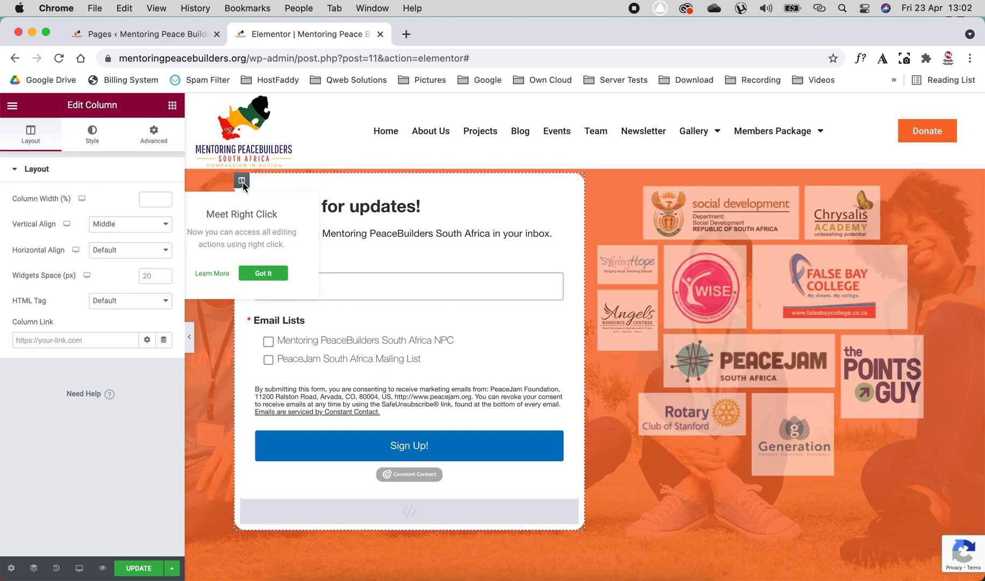
click(91, 136)
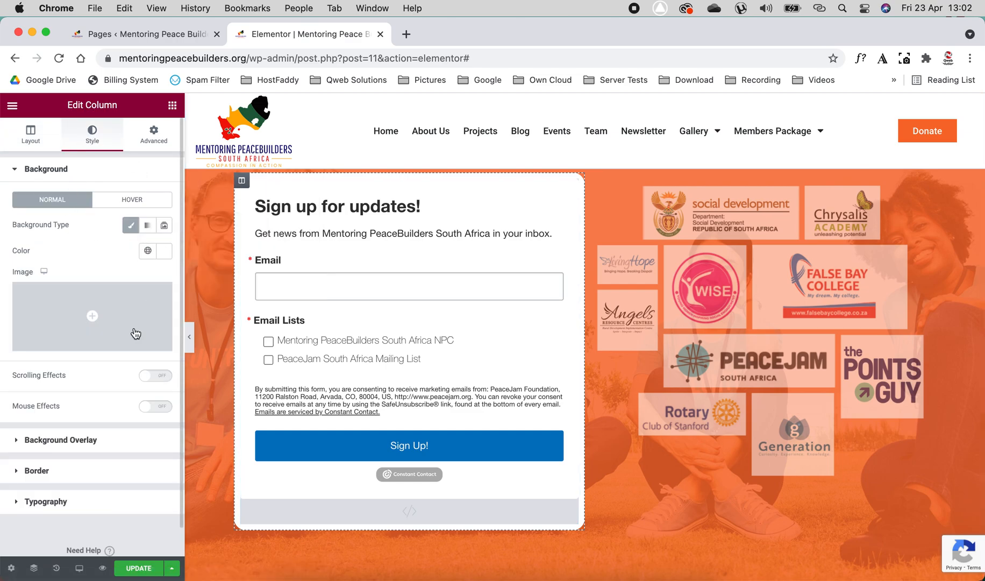
click(36, 470)
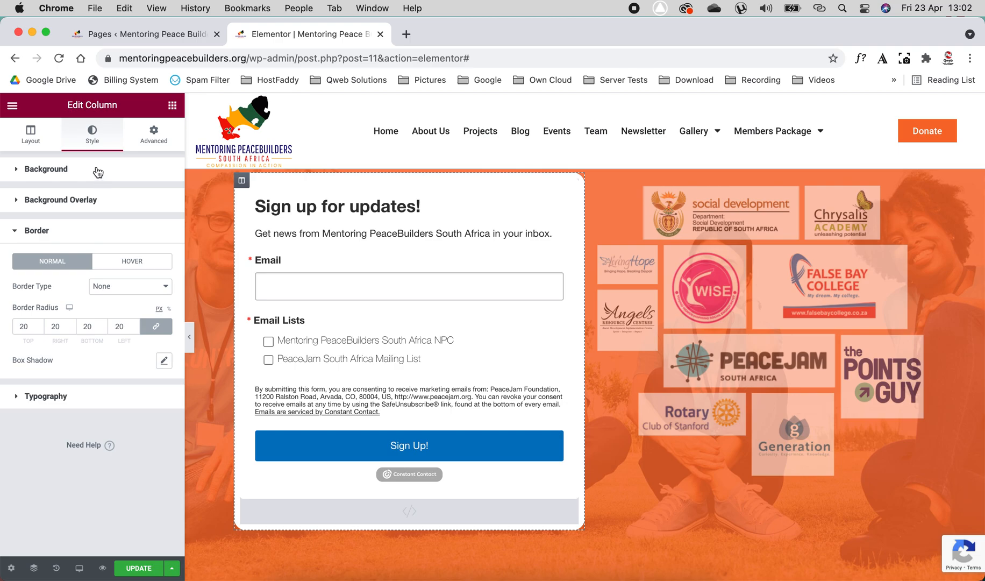
click(39, 329)
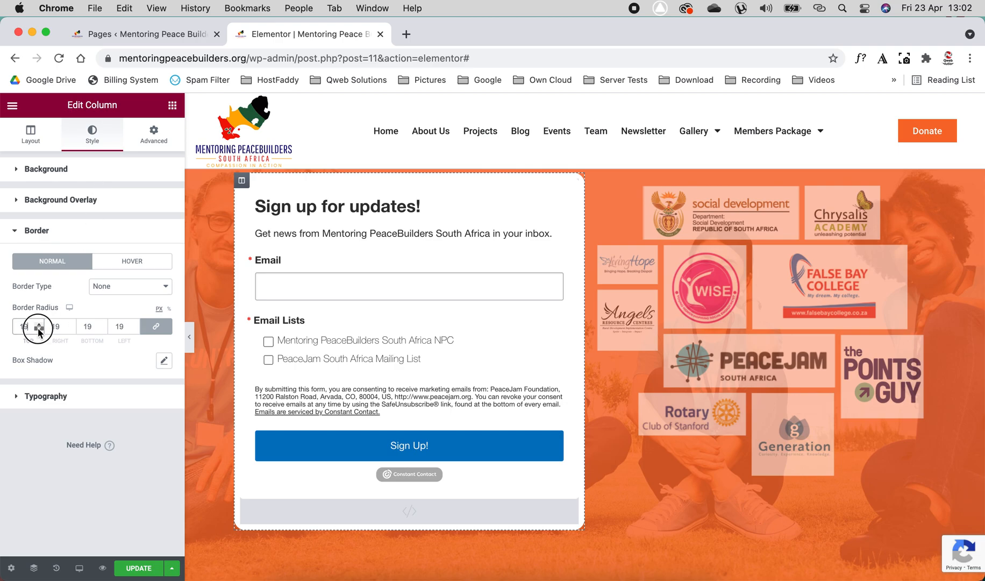
drag(39, 329, 39, 330)
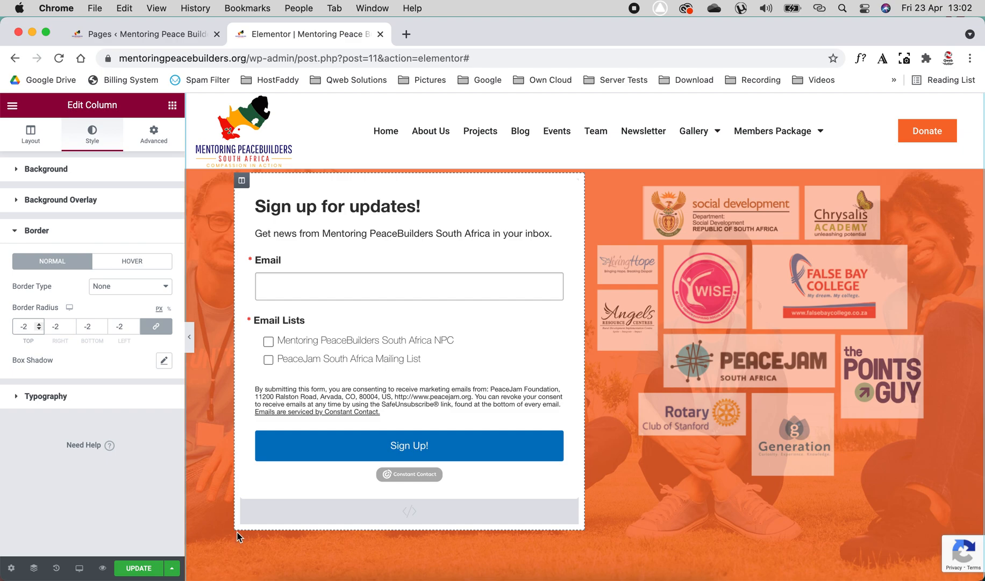
click(136, 325)
click(135, 324)
click(135, 329)
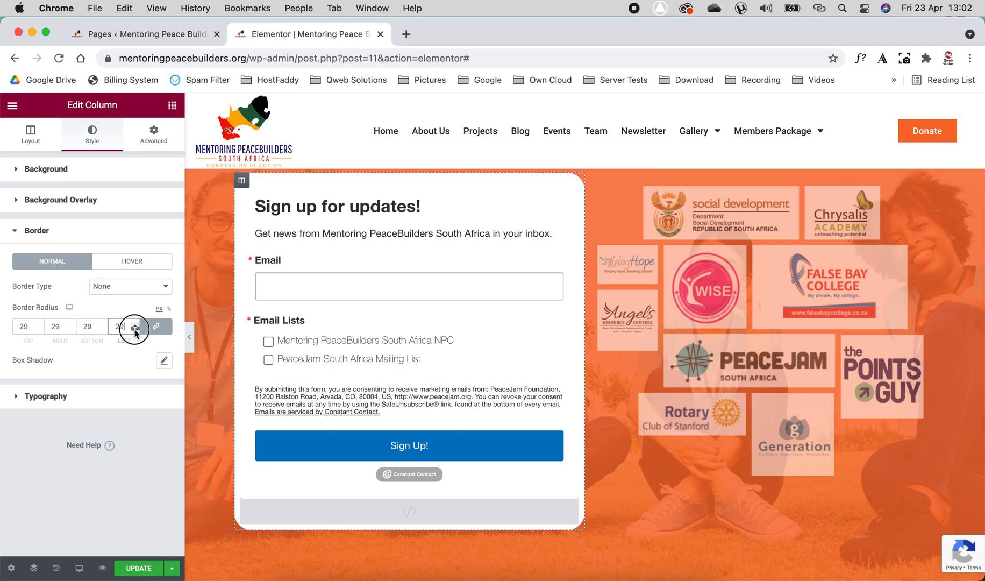
click(135, 330)
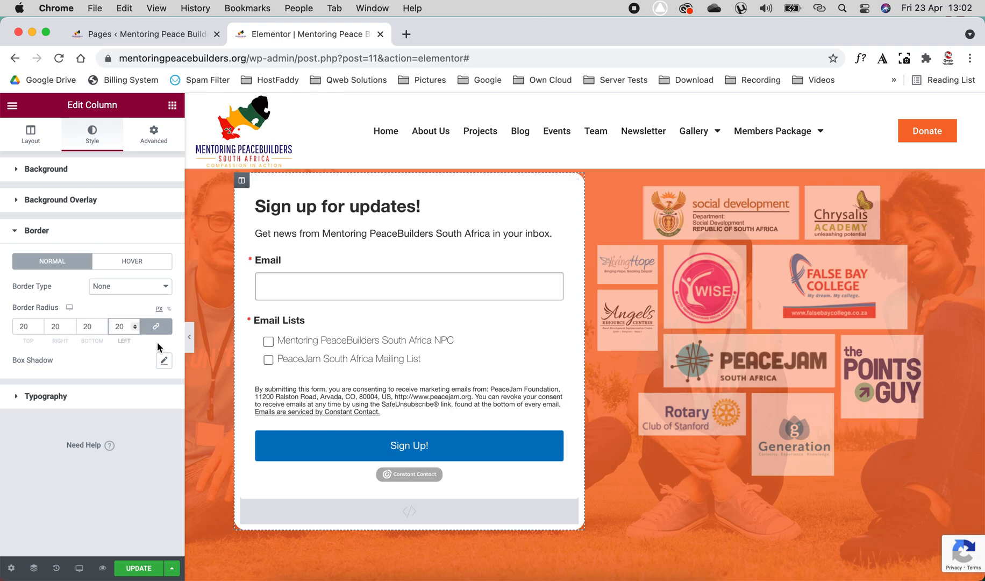
Step: Try lowering the partner logos image's opacity to 0.45 and restore it to 0.54
click(797, 311)
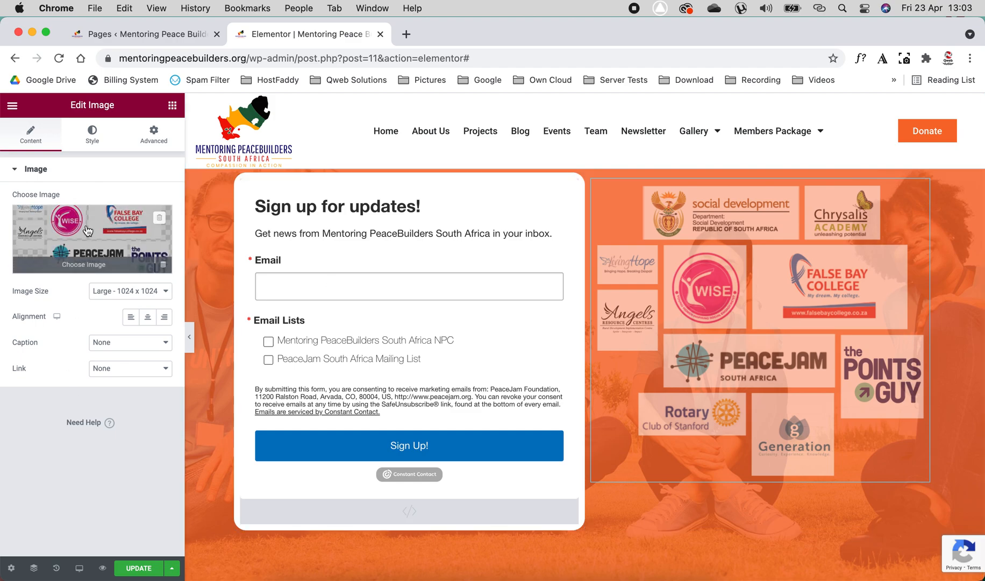
click(92, 130)
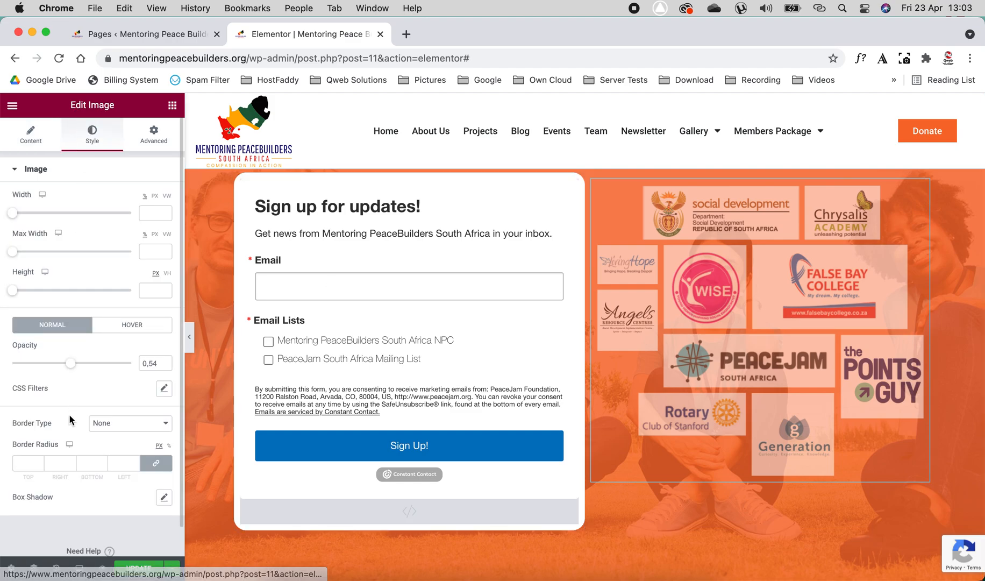
mouse_move(72, 367)
mouse_down()
mouse_move(45, 372)
mouse_move(78, 359)
mouse_move(61, 366)
mouse_up()
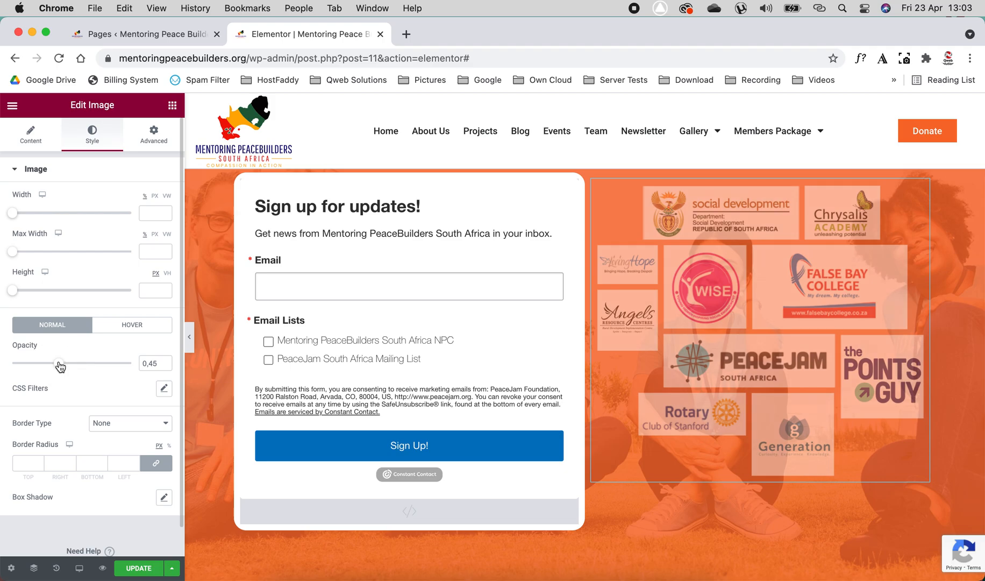
Step: Open the photo gallery widget below the sign-up section for editing, closing the enlarged photo view
scroll(464, 357, down, 10)
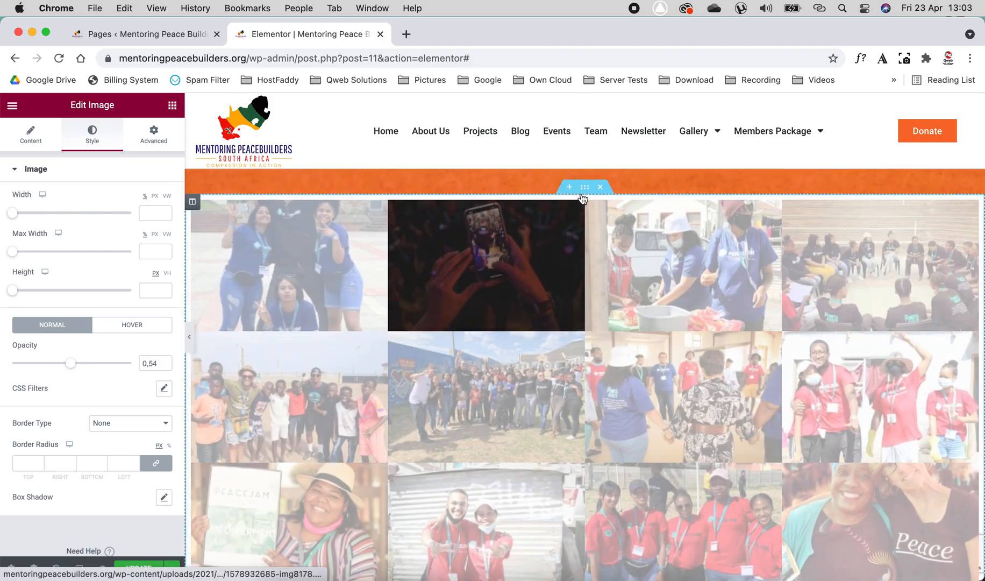
click(514, 264)
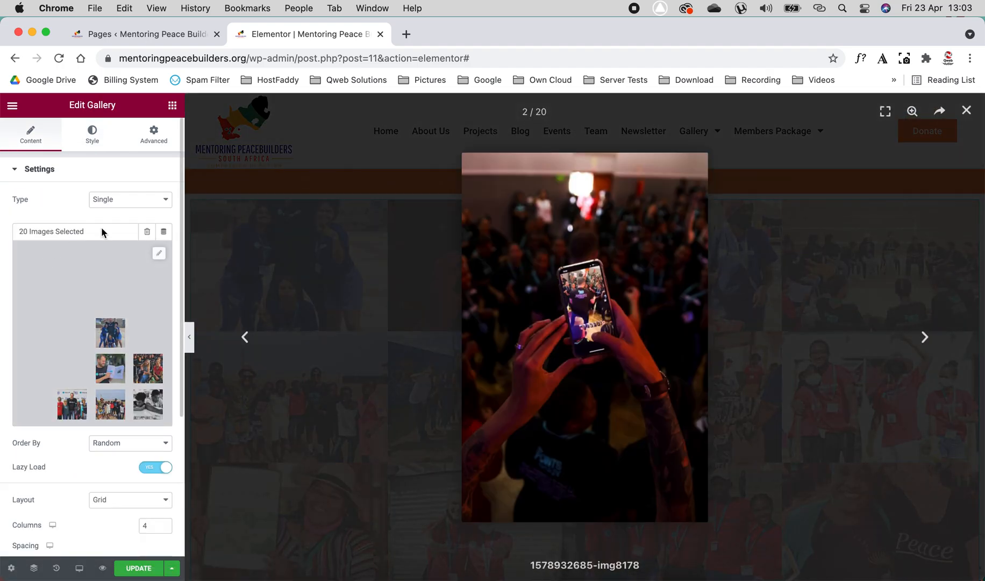
click(966, 110)
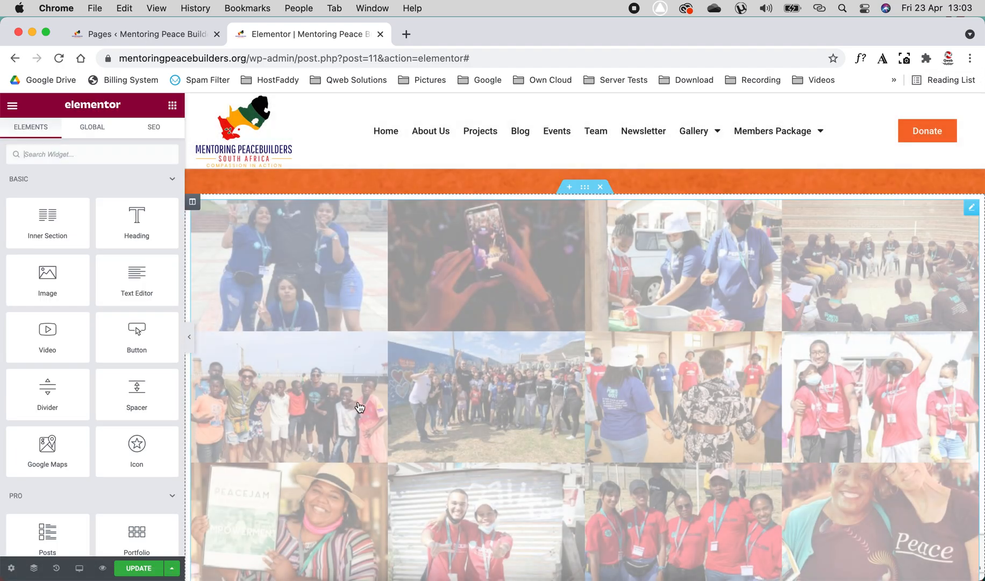
right_click(474, 269)
click(487, 275)
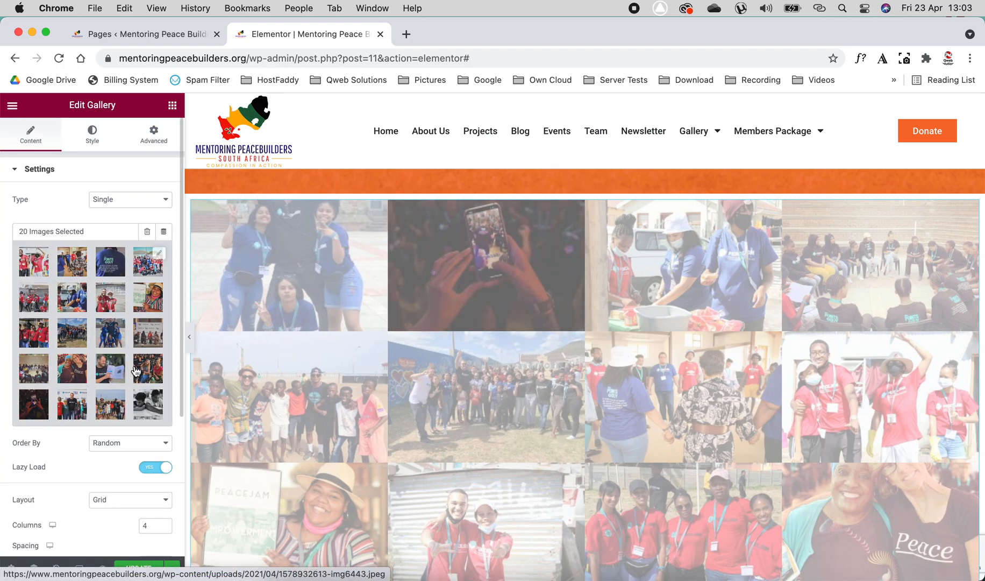
Step: Review the photo gallery's content settings and open its image selection for editing
scroll(93, 346, down, 3)
scroll(92, 306, up, 2)
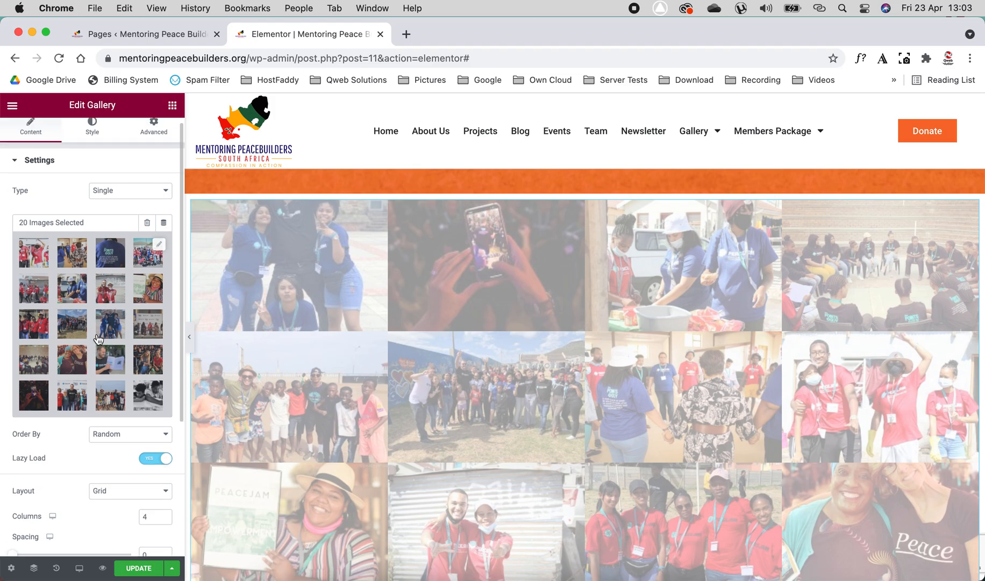
click(160, 246)
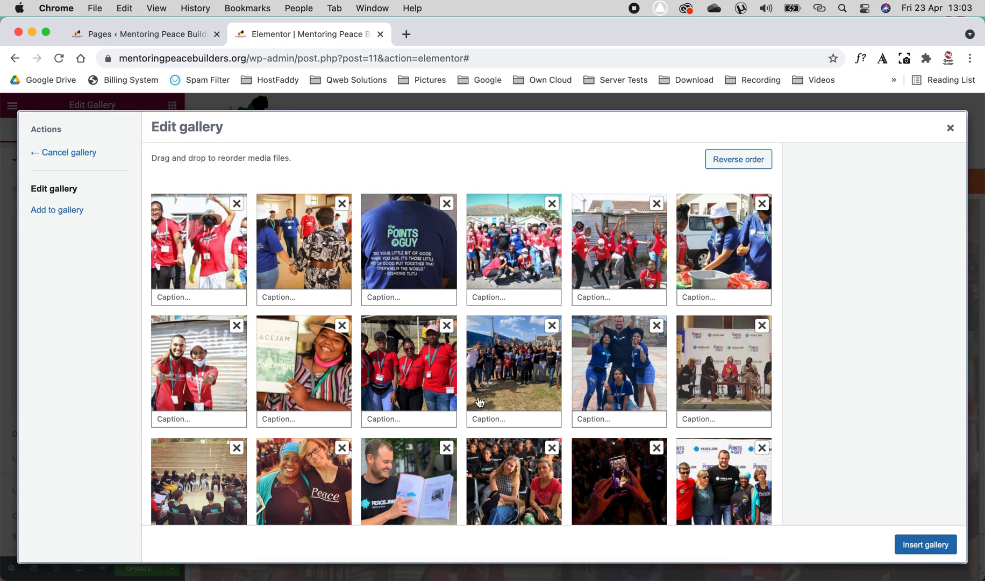
Step: Insert the photo selection into the gallery and check its ordering options, keeping Random
click(926, 544)
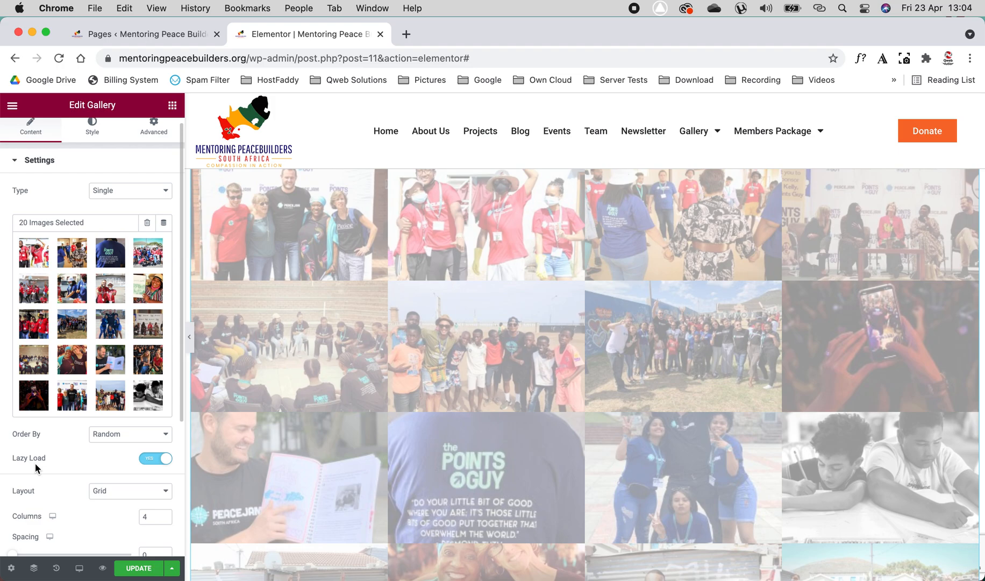
scroll(351, 413, down, 2)
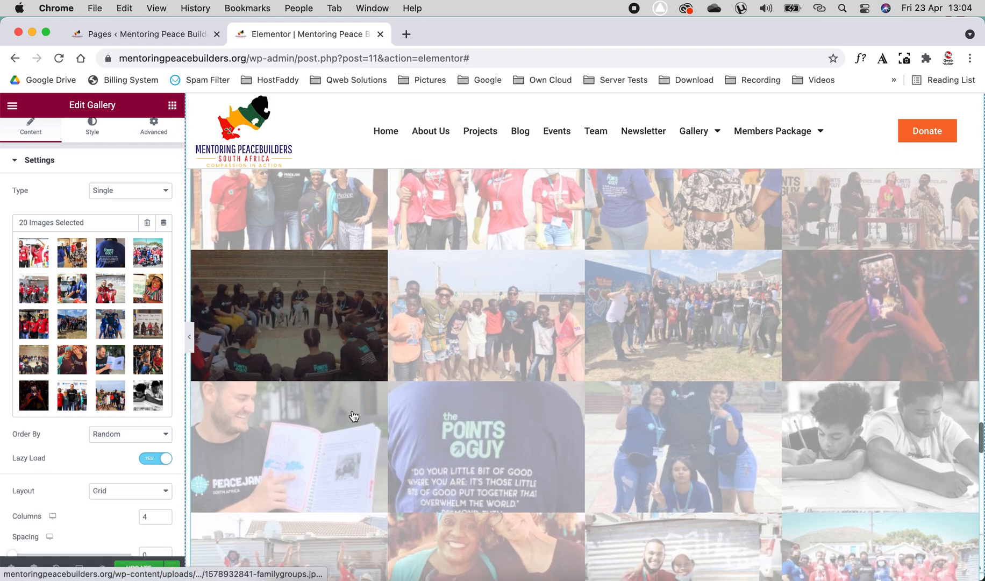
click(149, 434)
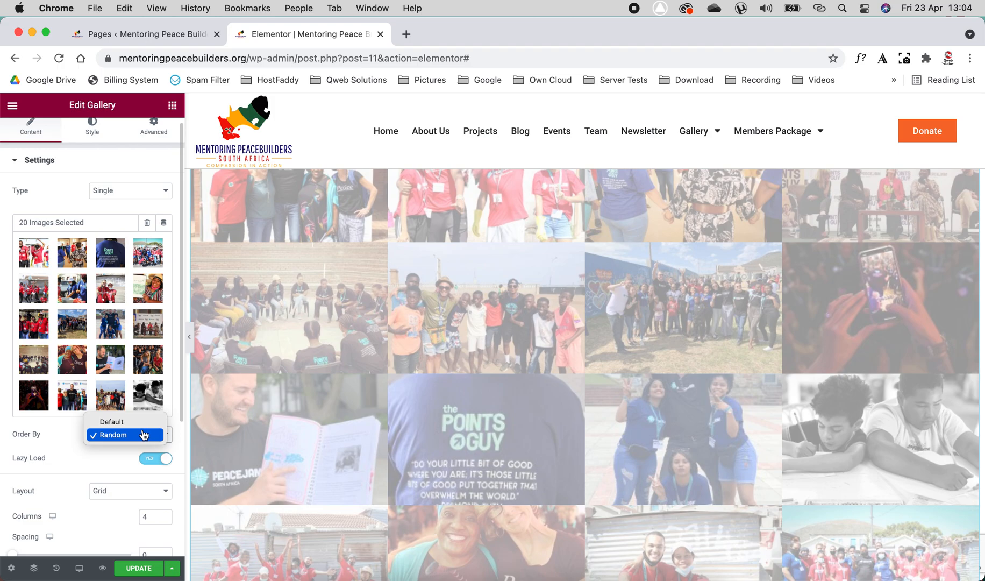
click(78, 469)
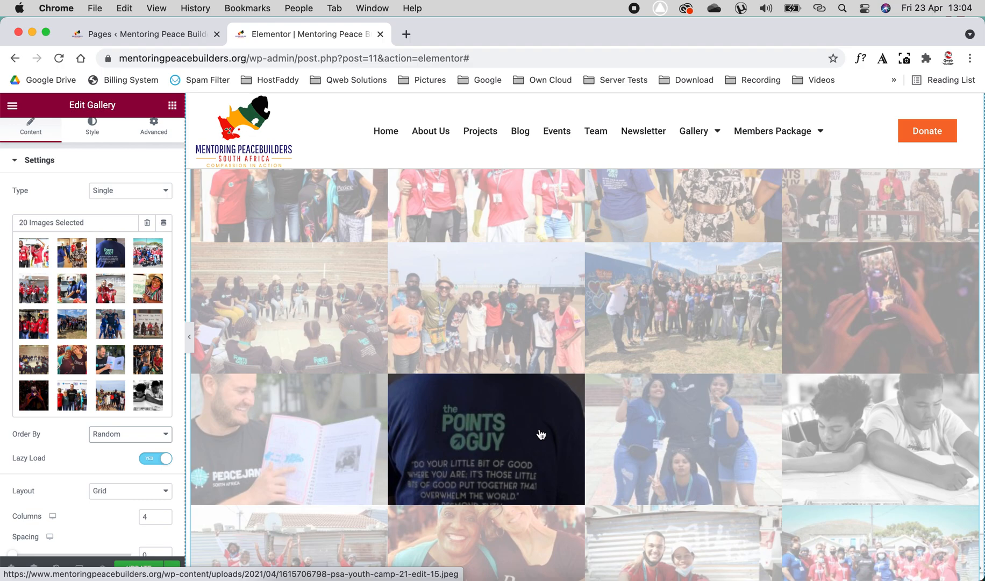
Step: Open the "Become a Member!!!" heading and the membership package images beneath it in turn to review their content and link settings
scroll(540, 434, down, 10)
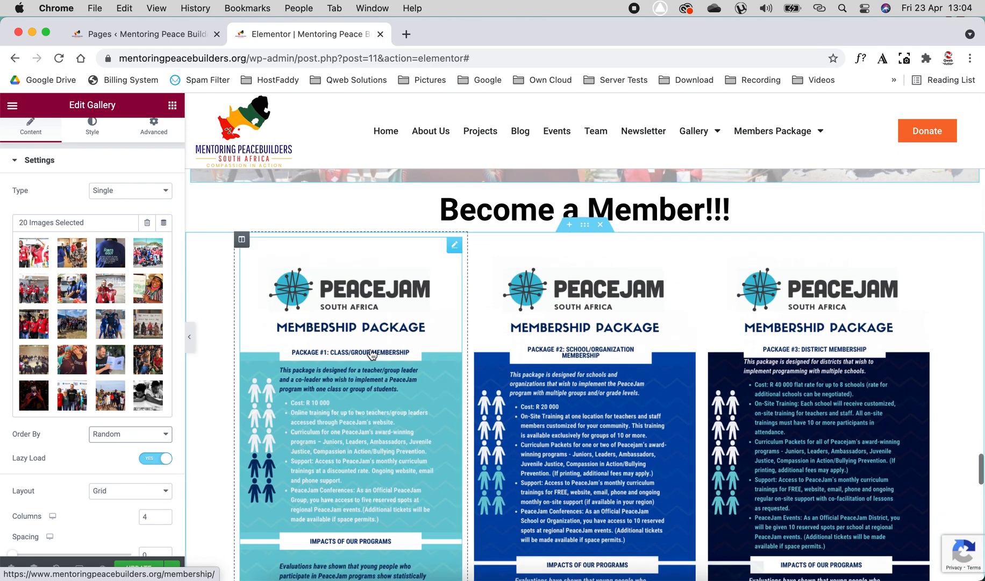
click(485, 213)
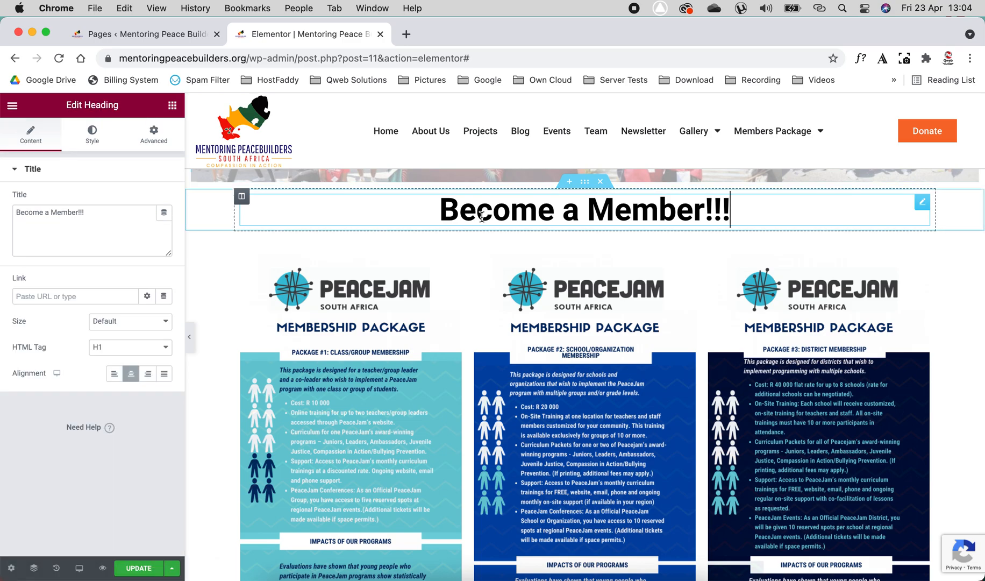
click(397, 353)
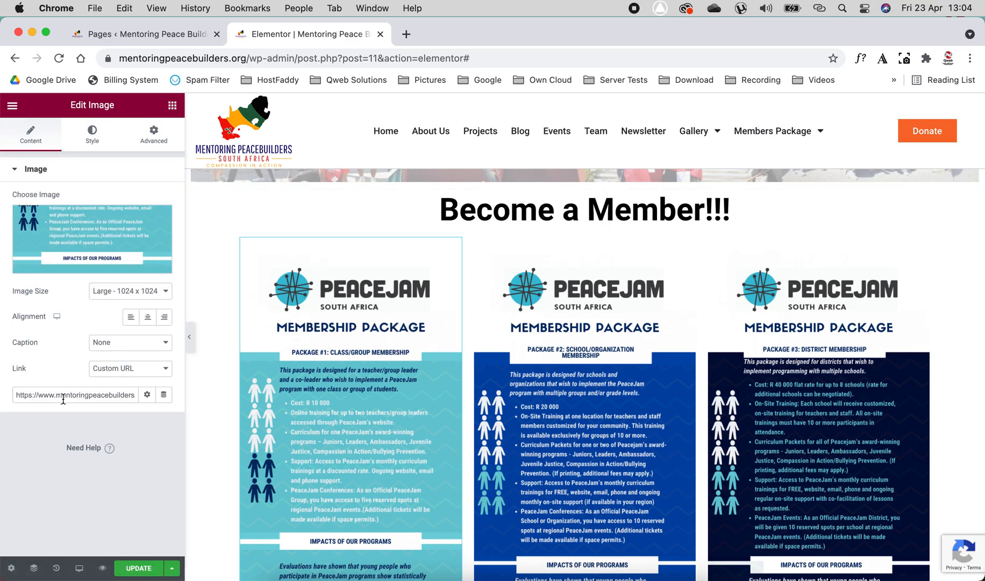
click(242, 242)
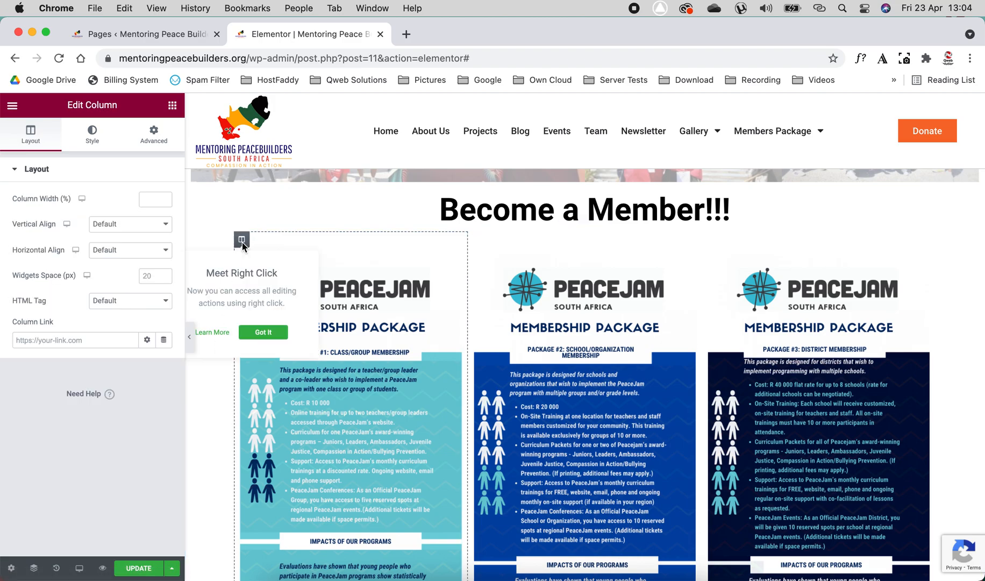
click(298, 463)
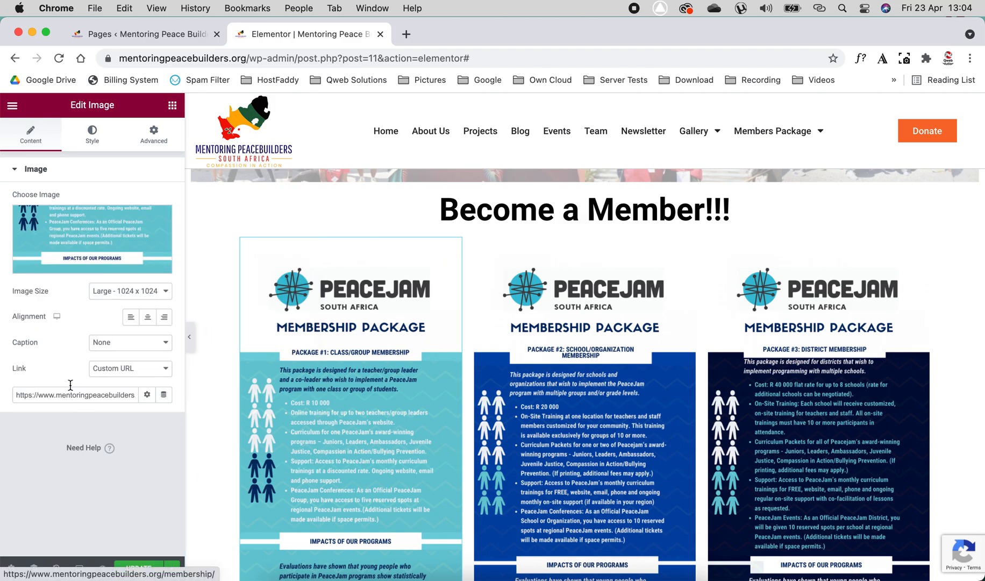
click(535, 378)
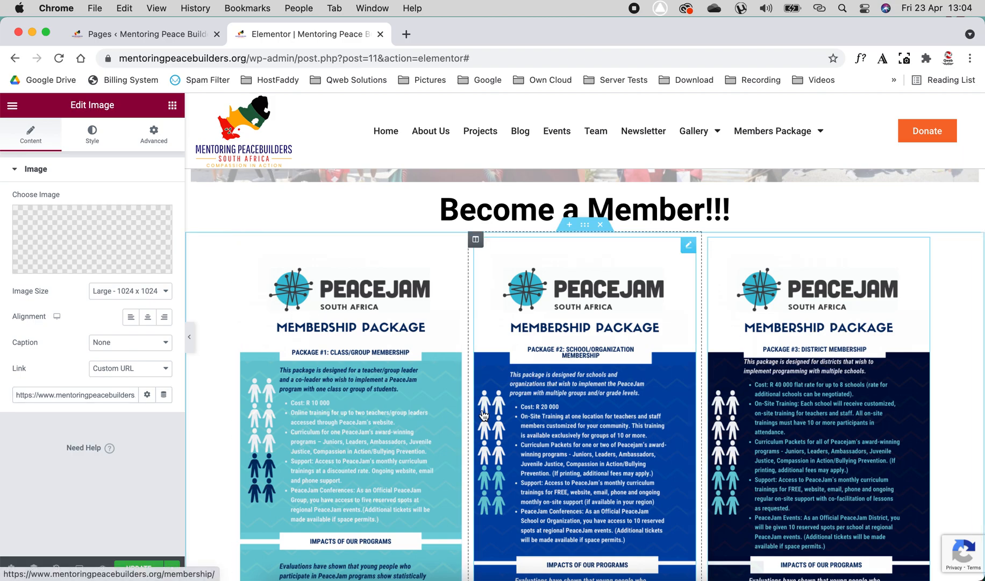
Step: Open the two à la carte package images, workshops and additional support & events, to review their image settings
scroll(479, 416, down, 6)
scroll(479, 416, down, 5)
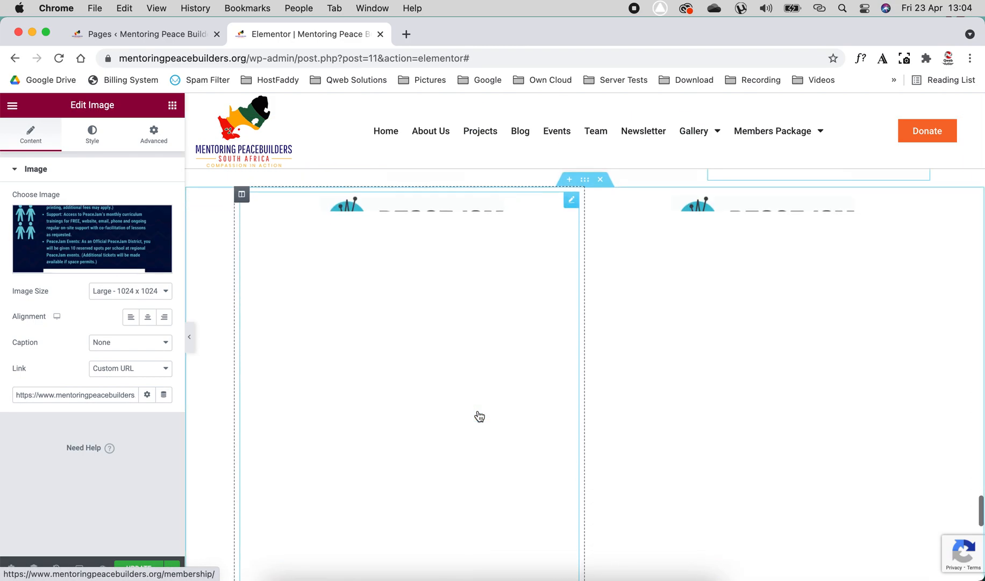
click(396, 300)
click(693, 309)
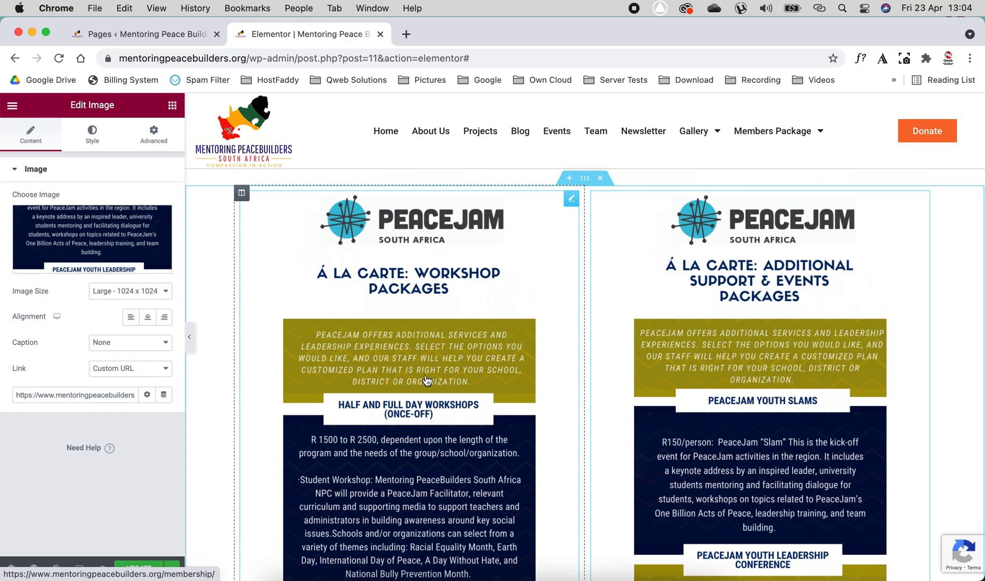
Step: Try duplicating the à la carte workshop packages column and delete the extra column again
right_click(242, 193)
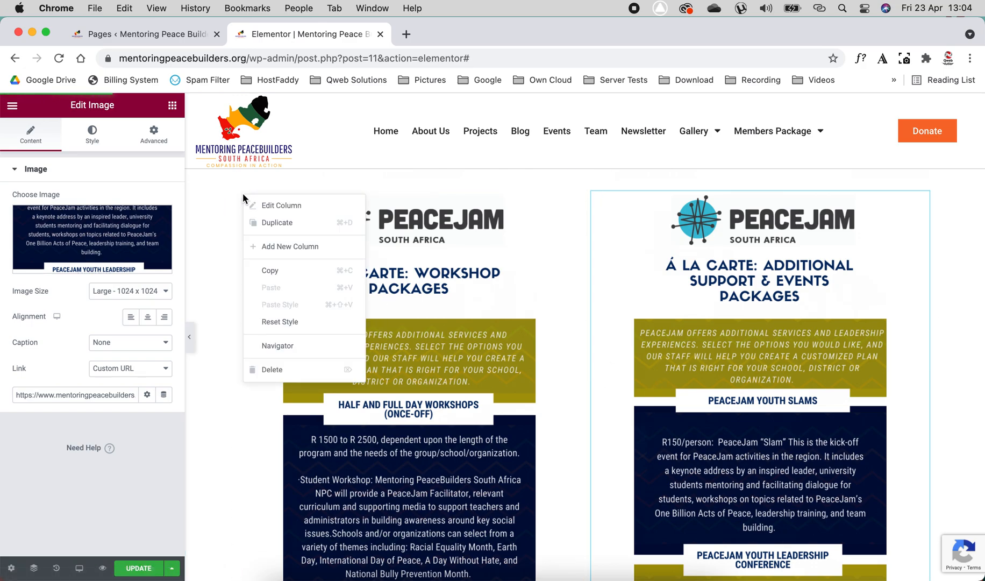
click(265, 222)
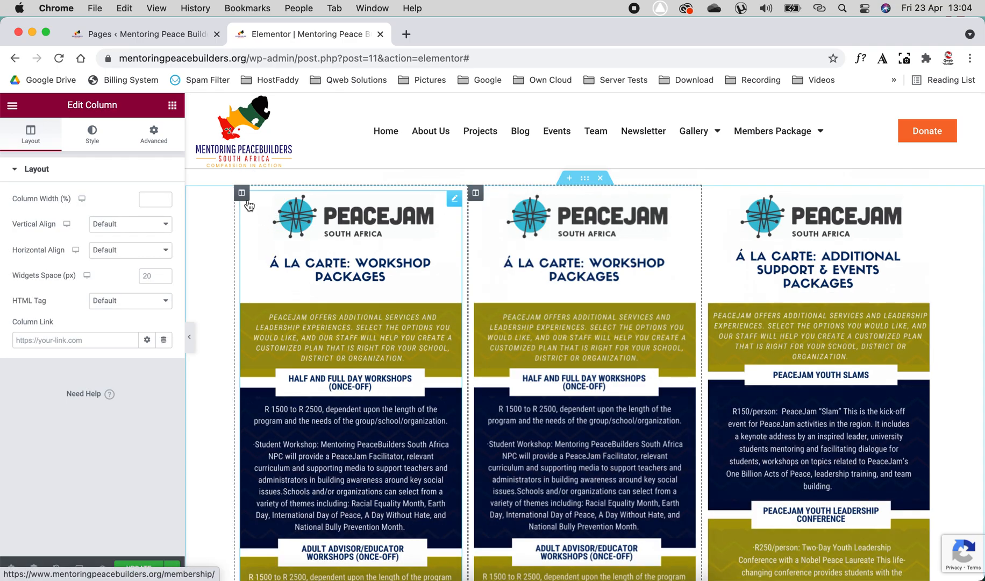
right_click(245, 201)
click(273, 371)
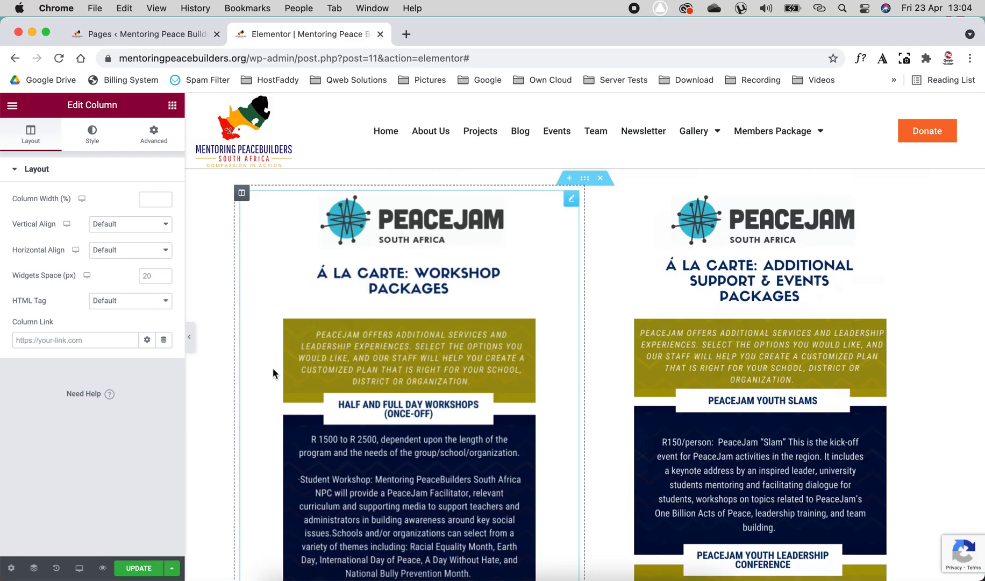
Step: Look over the whole front page, from the footer up to the hero section and back down to the empty area above the footer
scroll(408, 339, down, 10)
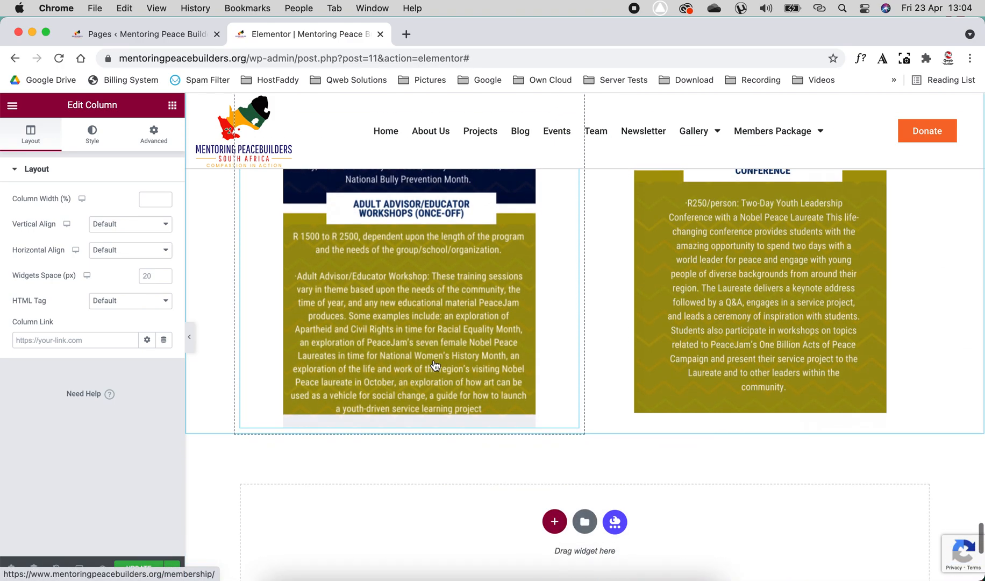
scroll(434, 366, down, 5)
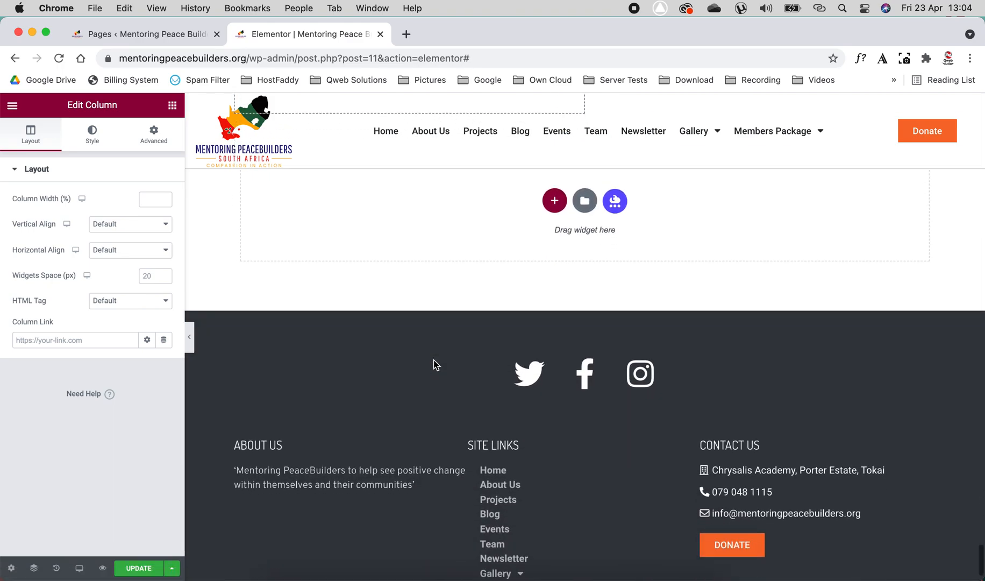
scroll(486, 344, up, 15)
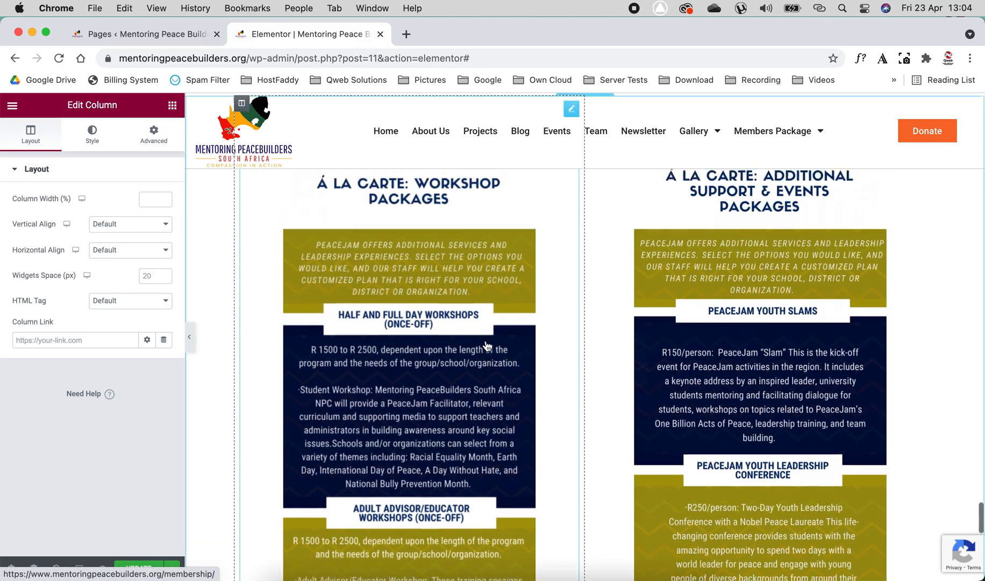
scroll(486, 345, up, 20)
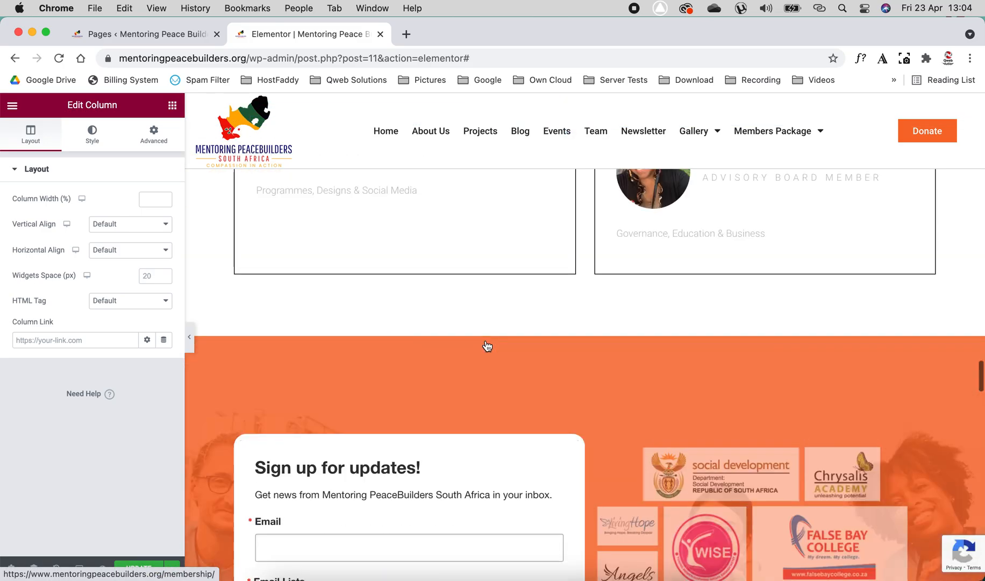
scroll(486, 341, up, 8)
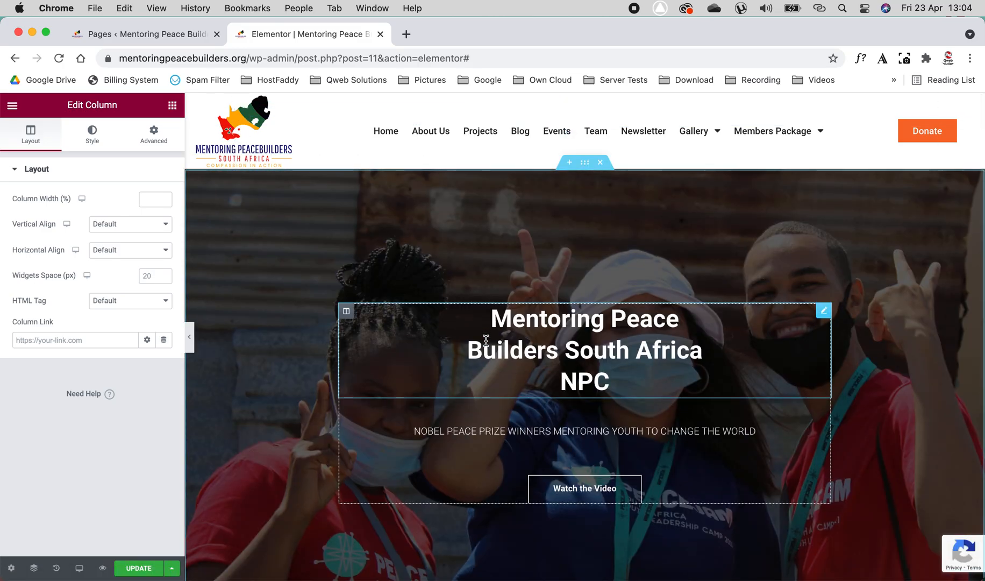
scroll(486, 341, down, 20)
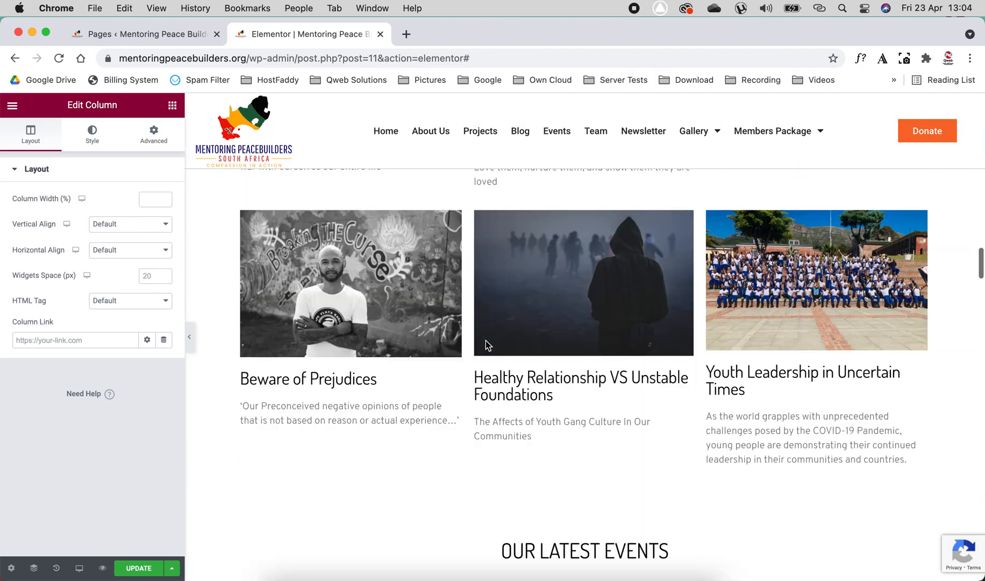
scroll(486, 340, down, 2)
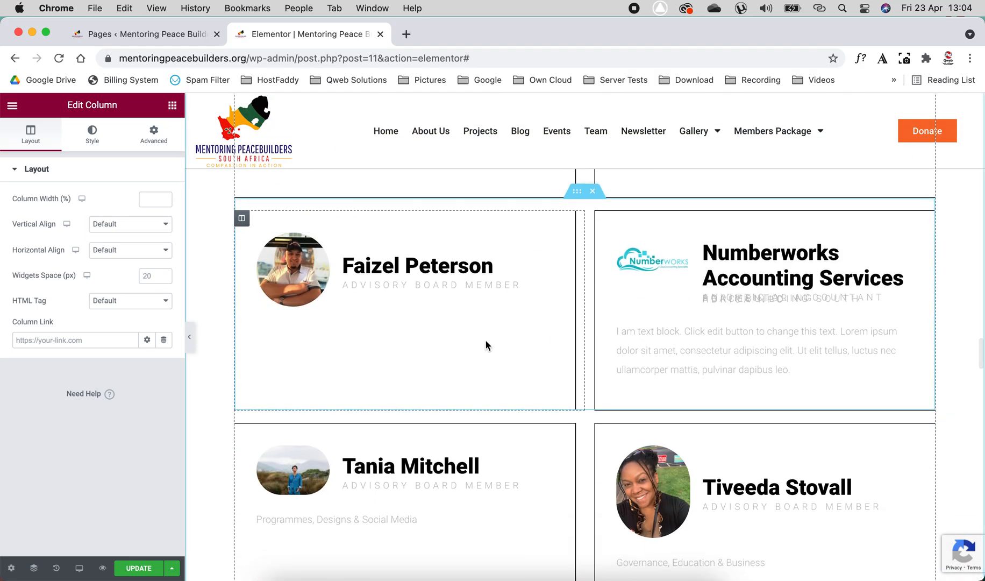
scroll(486, 340, down, 10)
scroll(486, 344, down, 20)
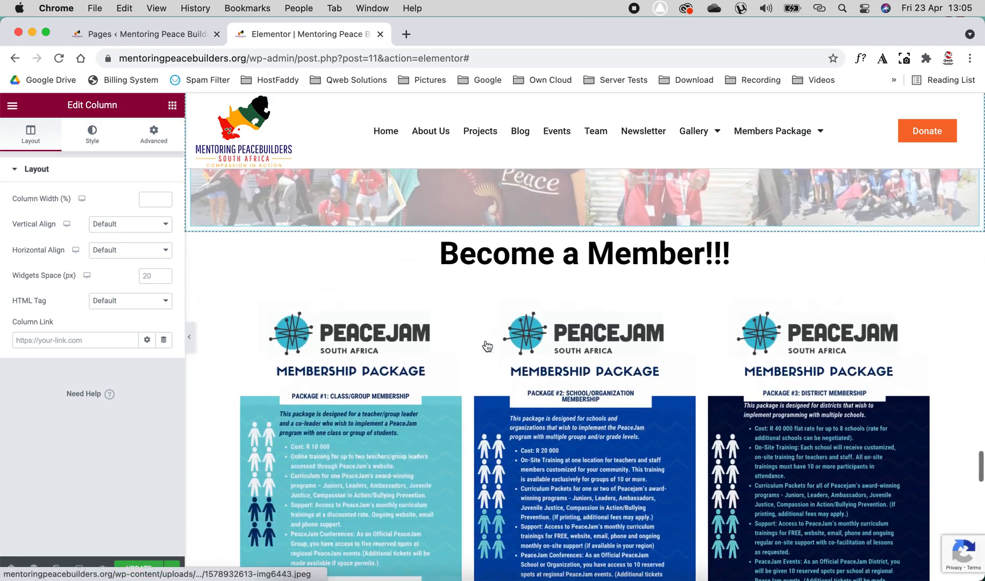
scroll(487, 346, down, 15)
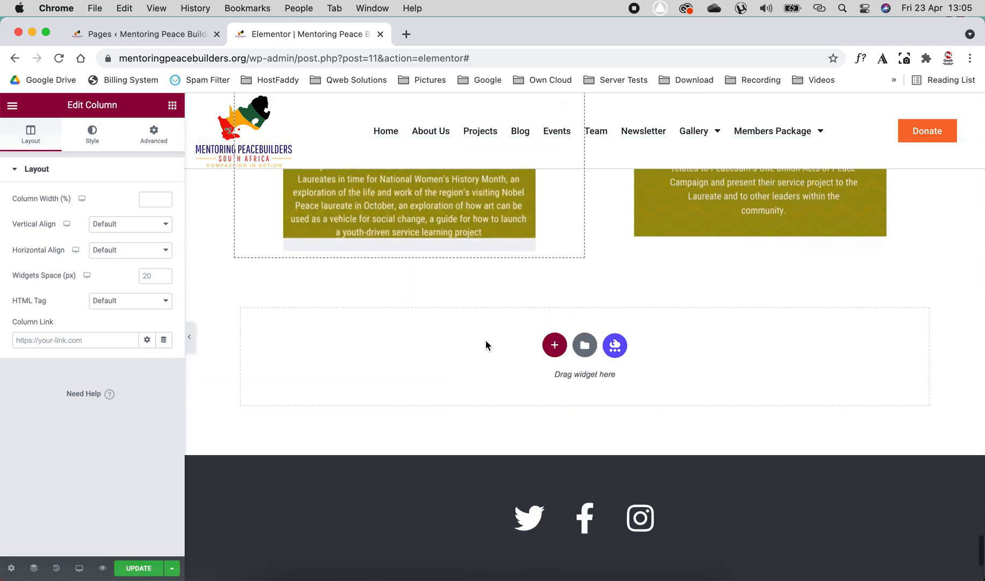
Step: Add a single-column section below the à la carte packages and place a Video widget in it
click(554, 344)
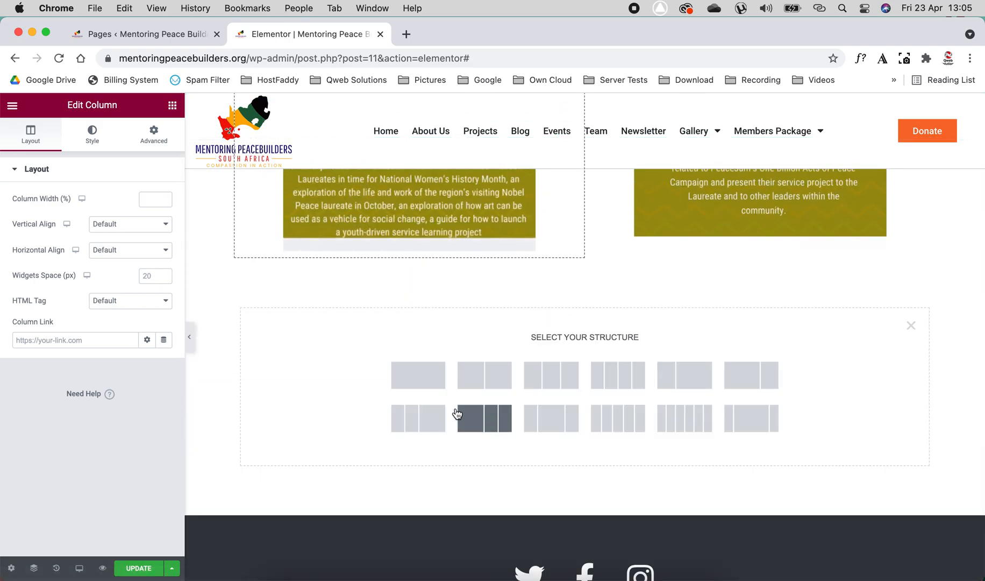
click(418, 382)
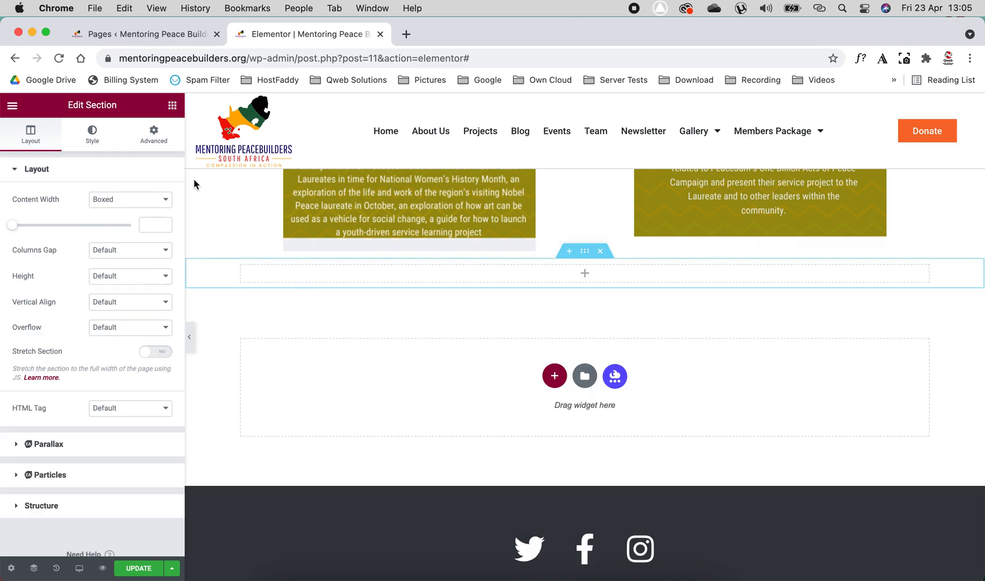
click(172, 105)
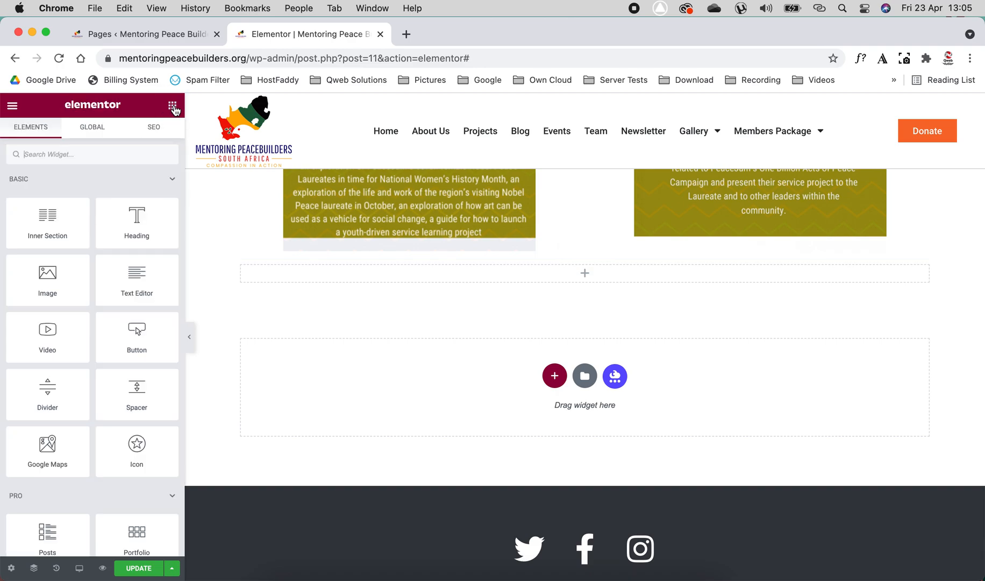
scroll(106, 452, down, 4)
scroll(107, 451, down, 12)
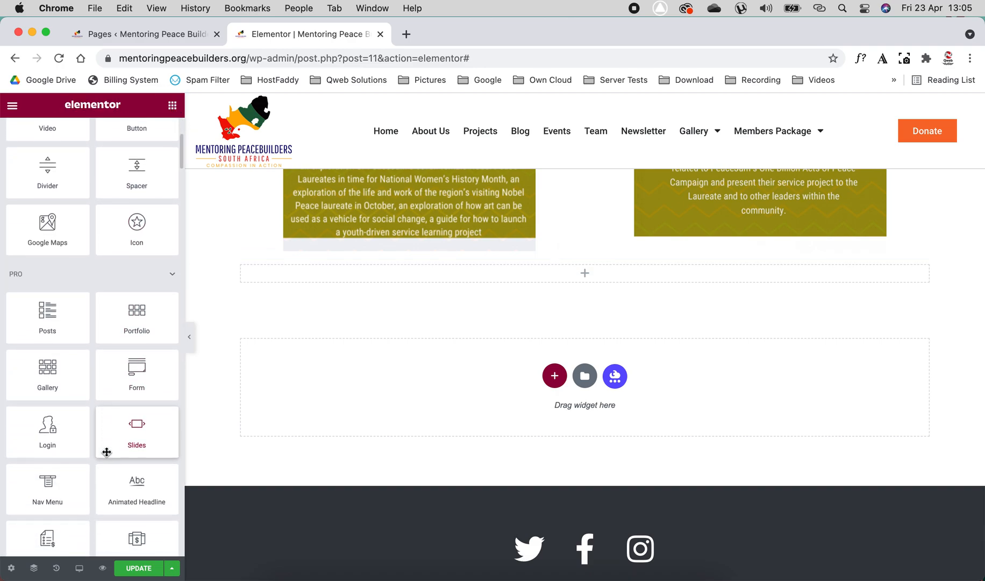
scroll(106, 452, down, 3)
scroll(107, 451, up, 20)
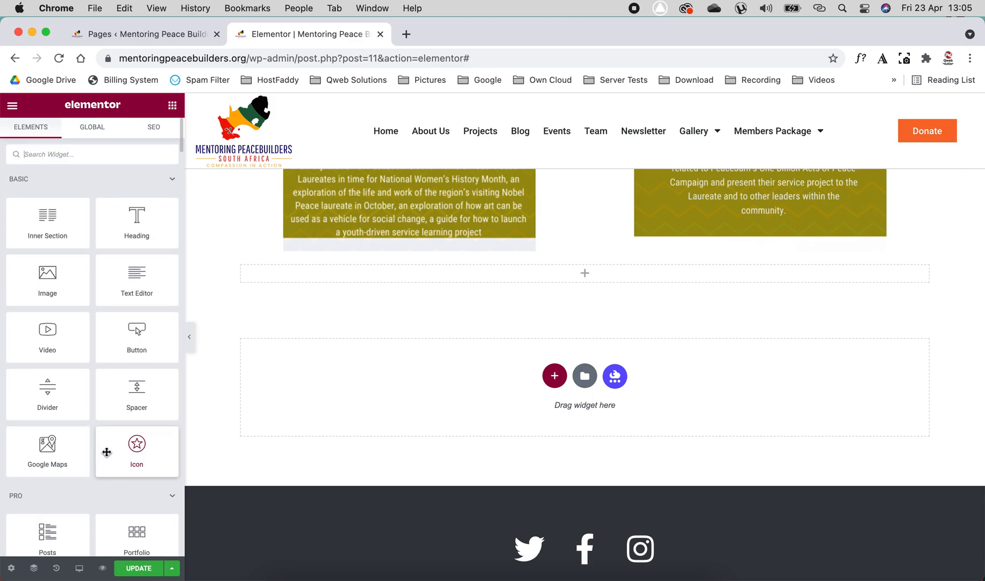
drag(40, 330, 534, 280)
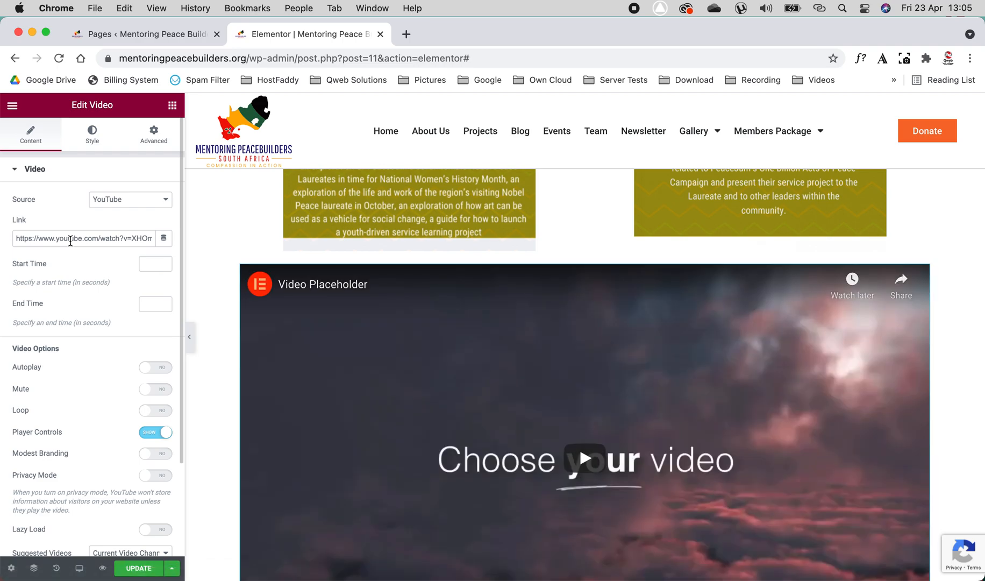
Step: Review the new video's link and playback options, trying Autoplay on and switching it back off
click(71, 241)
scroll(78, 408, down, 2)
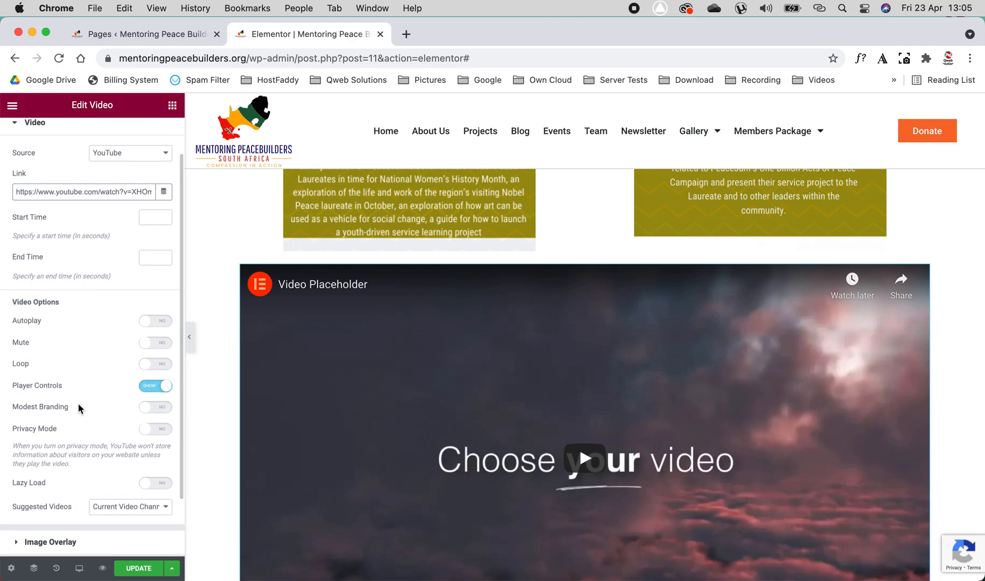
scroll(420, 414, down, 3)
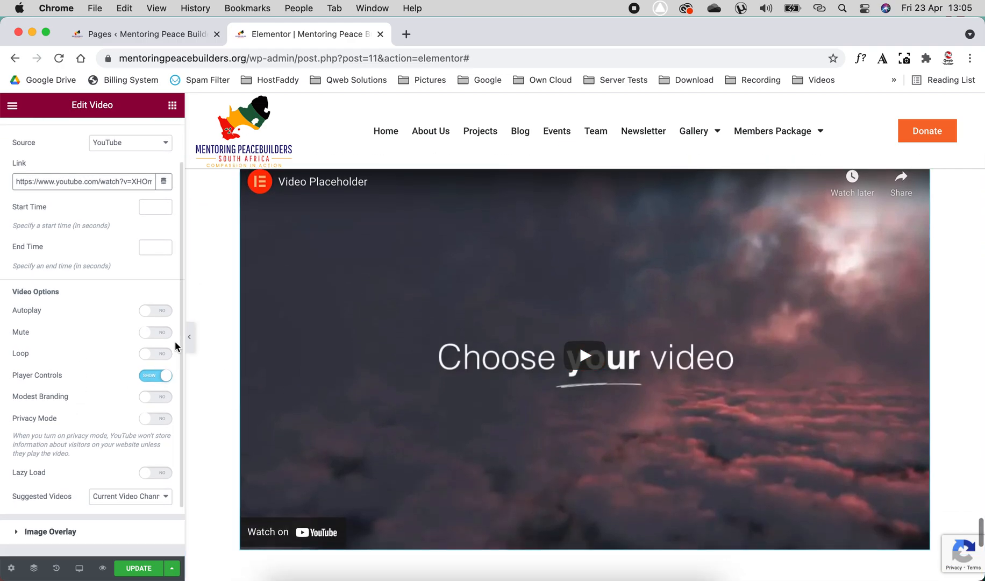
click(155, 311)
click(154, 317)
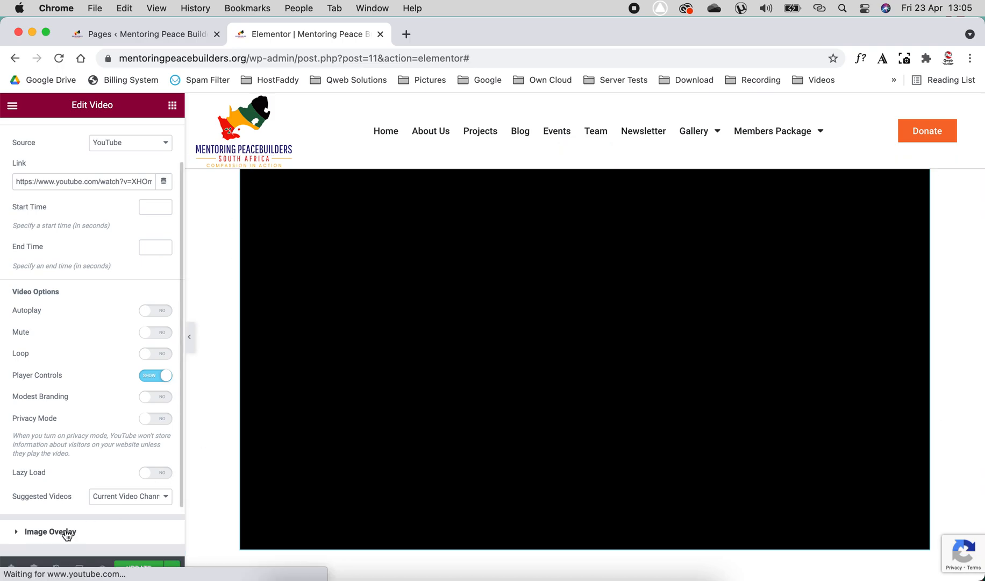
Step: Turn on the video's Image Overlay and open its image chooser, closing it without selecting an image
click(60, 530)
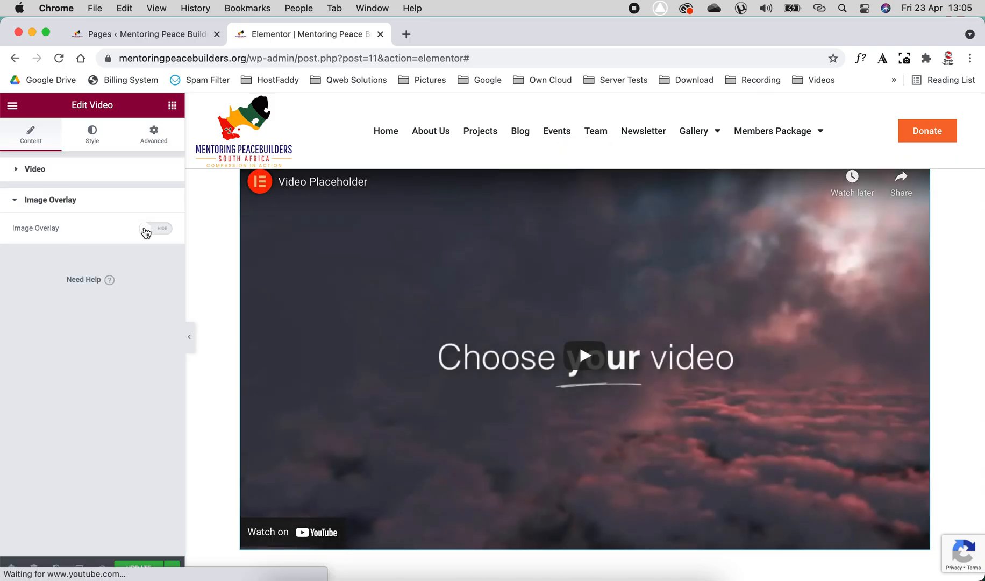
click(145, 231)
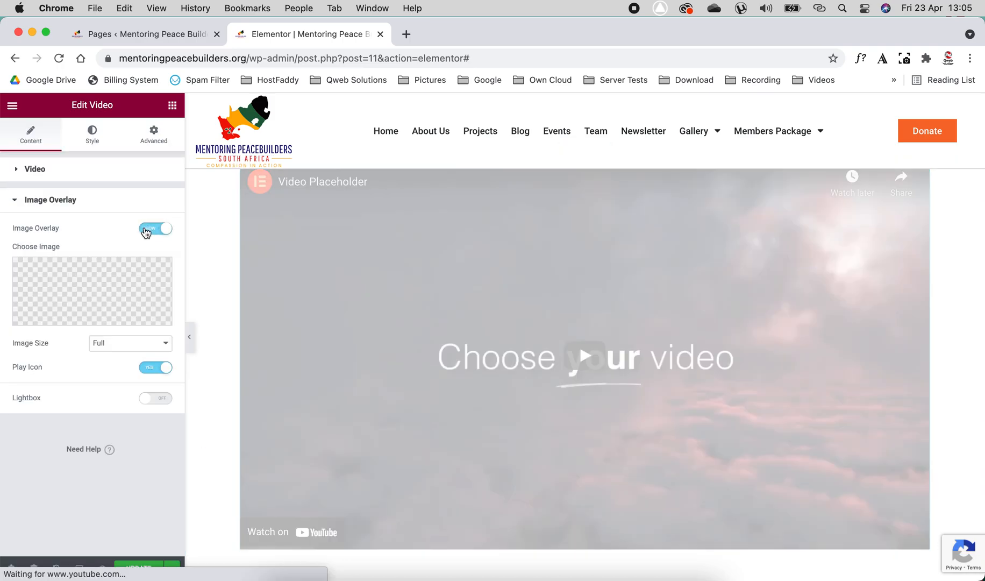
click(95, 273)
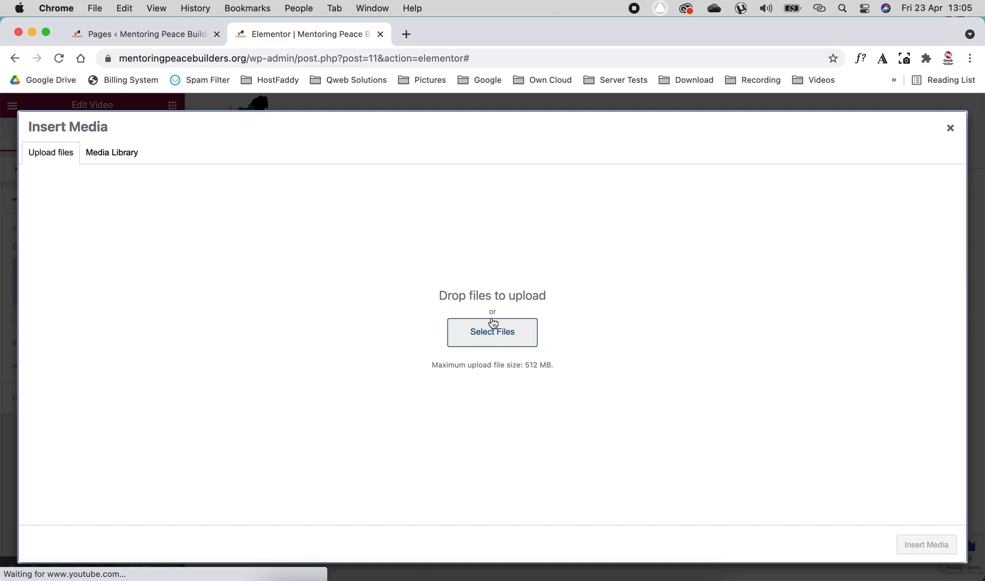
click(948, 129)
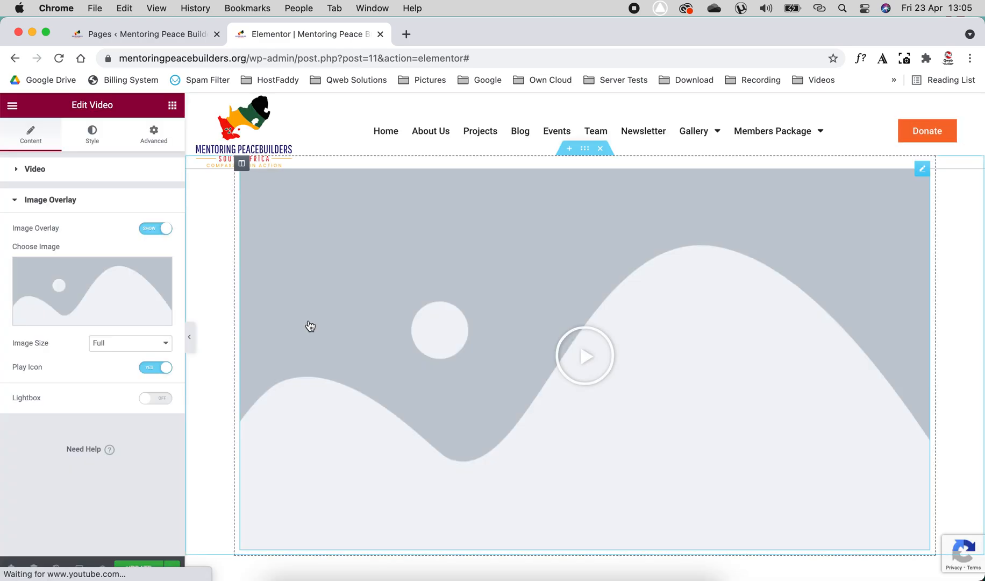
Step: Delete the video section above the footer and return to the widget list
scroll(312, 329, up, 2)
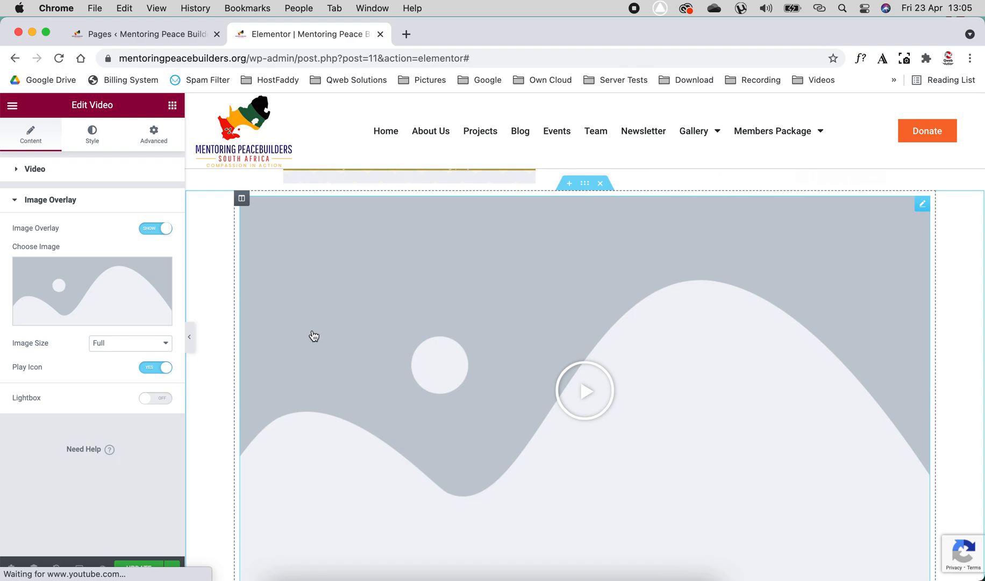
click(601, 184)
click(172, 106)
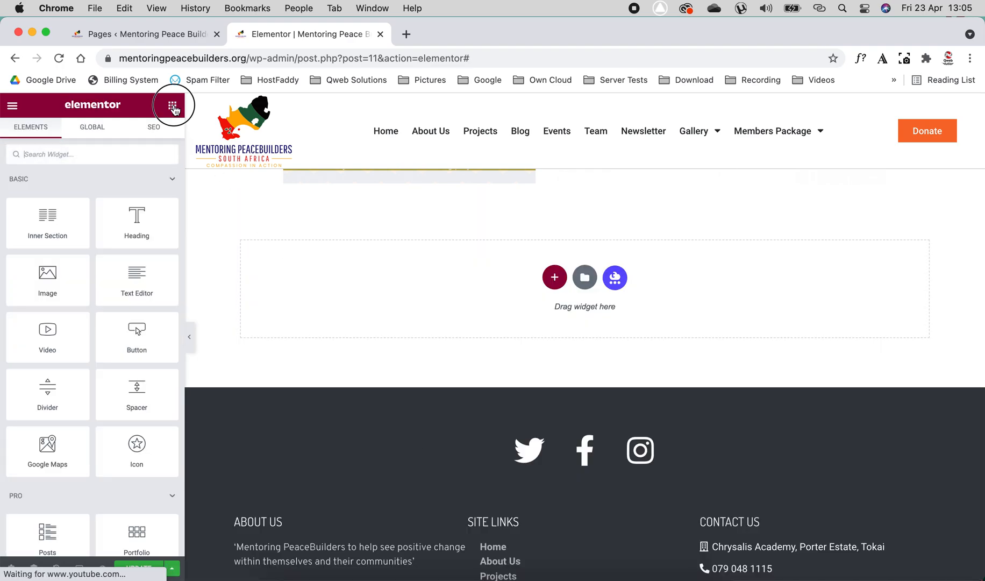
Step: Place an Icon Box widget below the "Programmes, Designs & Social Media" text in the advisory board section
scroll(66, 410, down, 9)
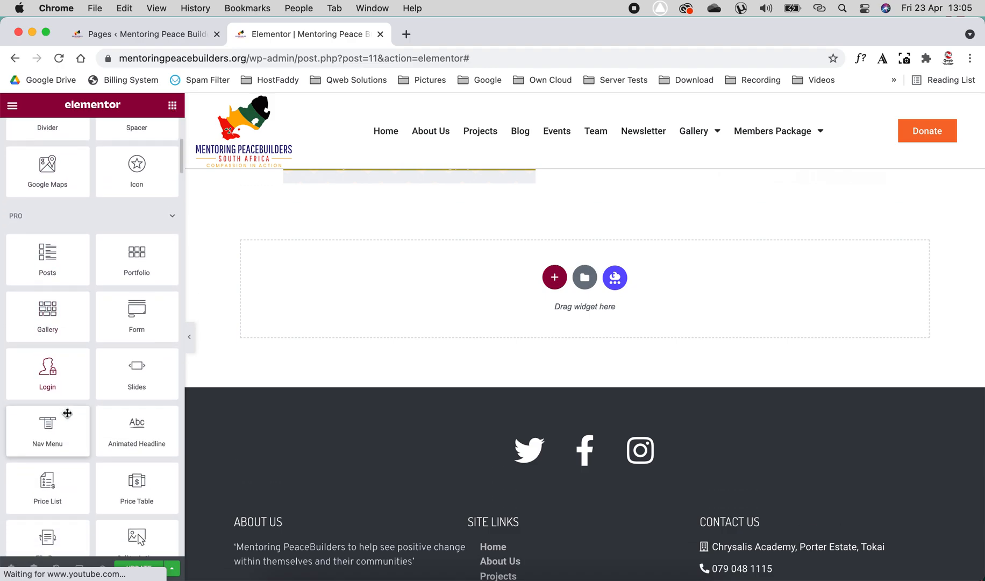
scroll(67, 412, down, 12)
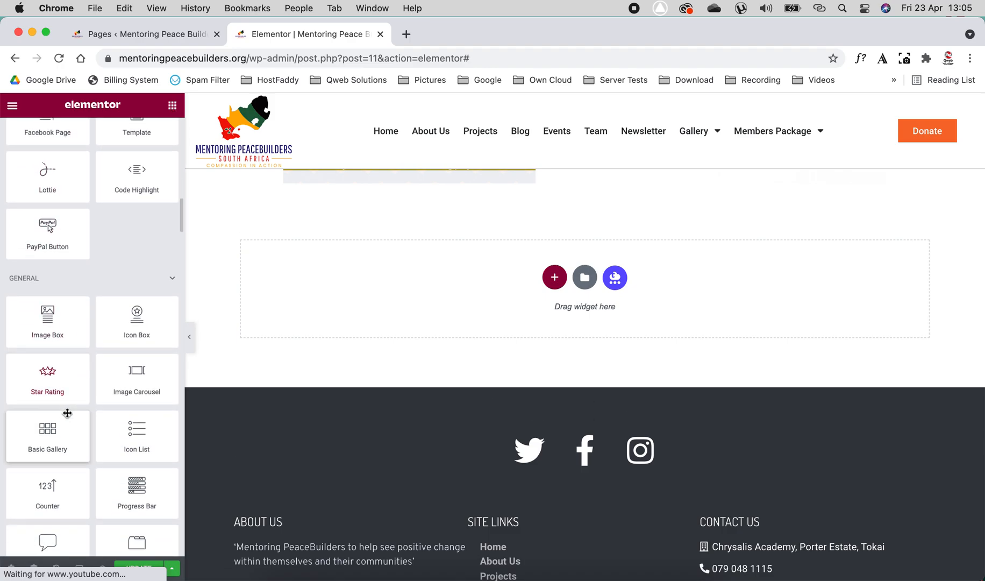
scroll(67, 412, up, 3)
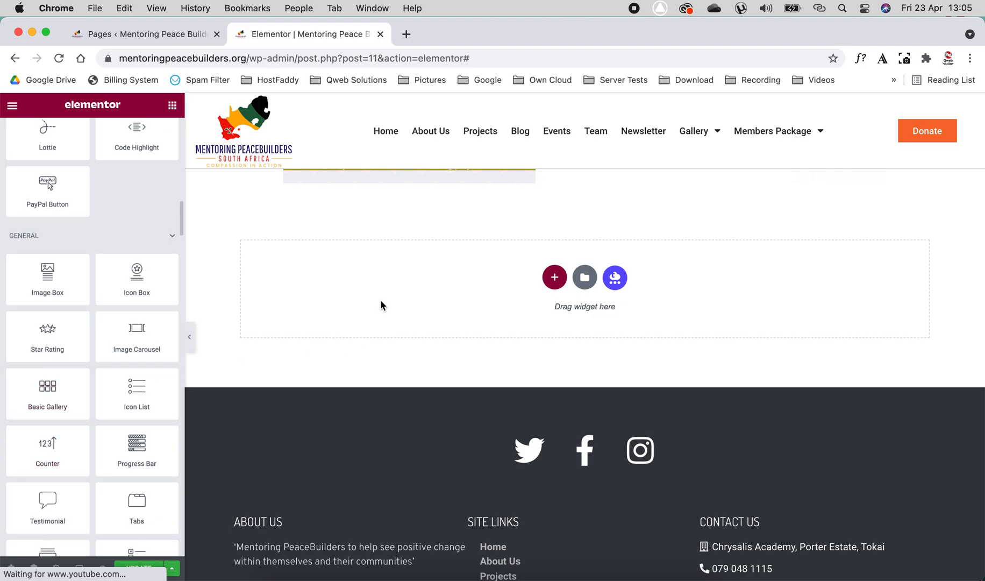
scroll(381, 299, up, 5)
scroll(383, 297, up, 20)
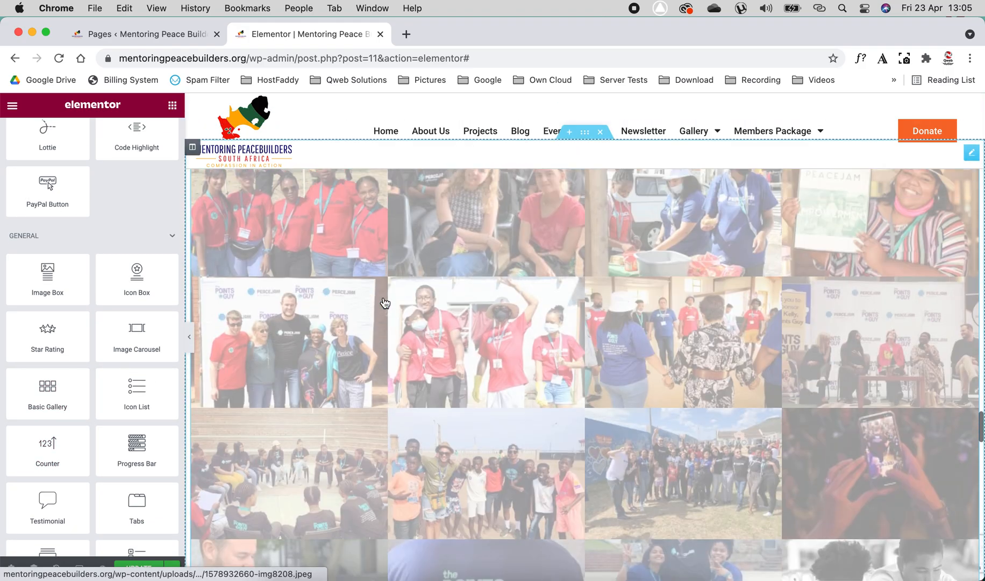
scroll(383, 297, up, 4)
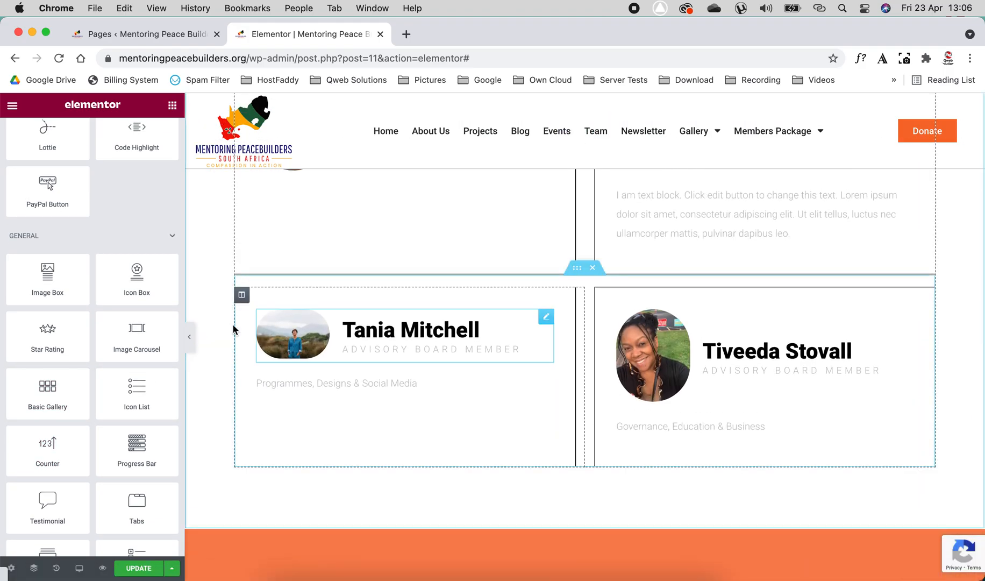
drag(139, 276, 351, 399)
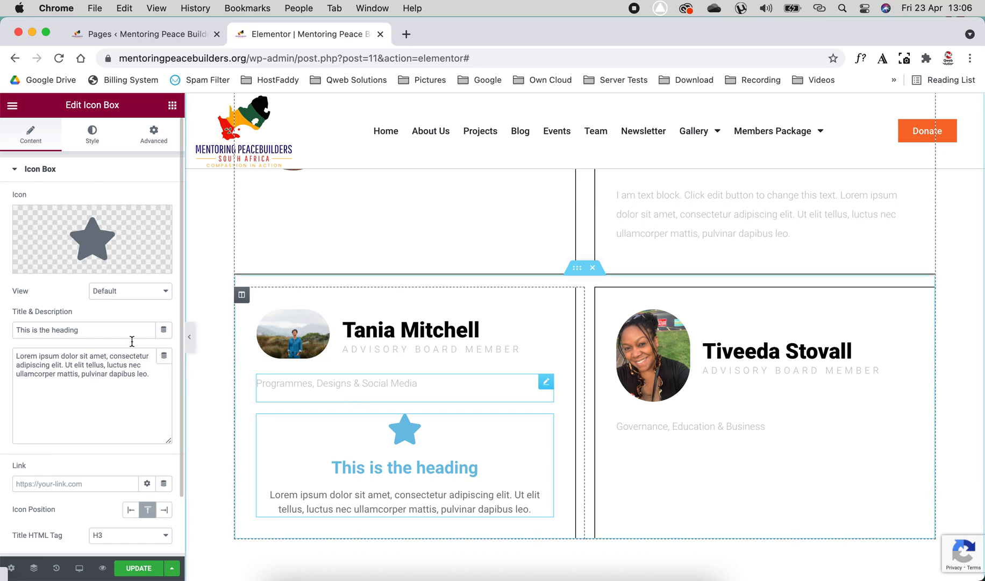
Step: Change the new icon box's star to the address book icon, and delete the icon box again
mouse_move(110, 247)
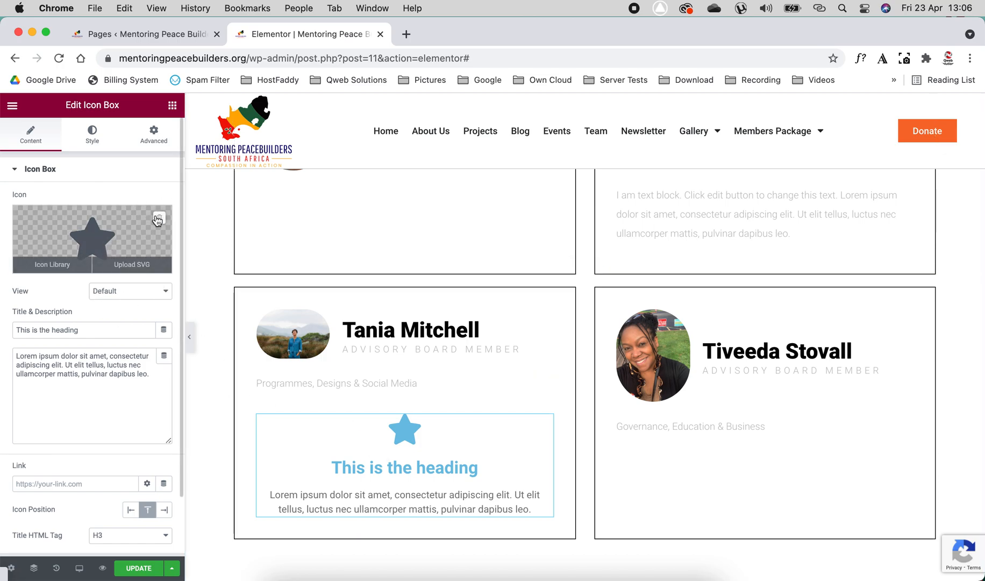
click(84, 239)
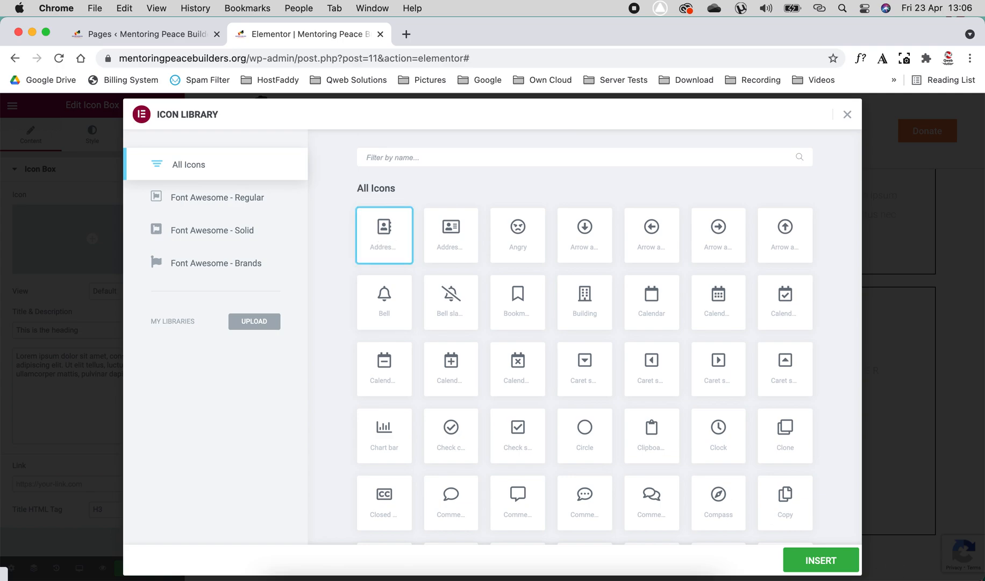
click(843, 568)
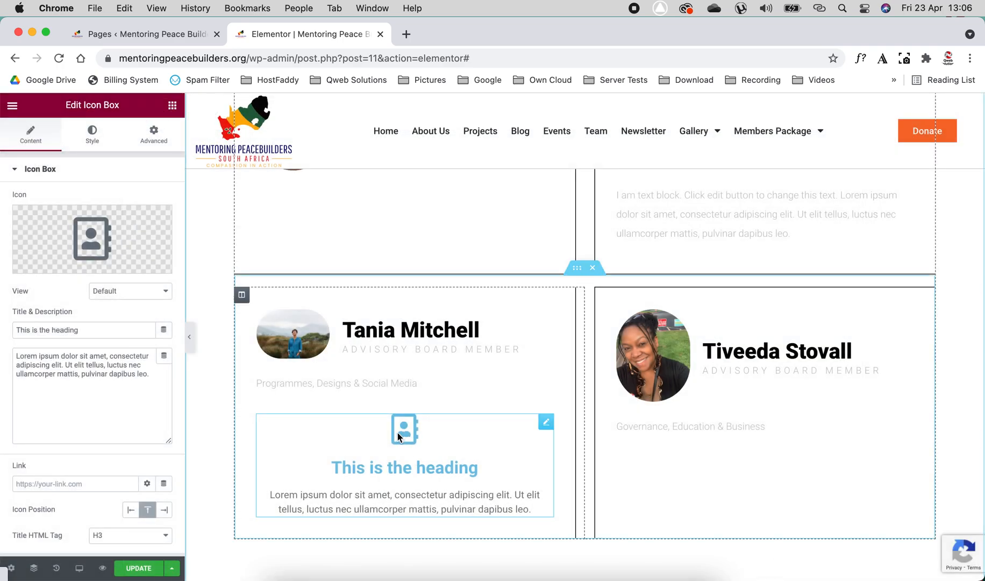
right_click(546, 421)
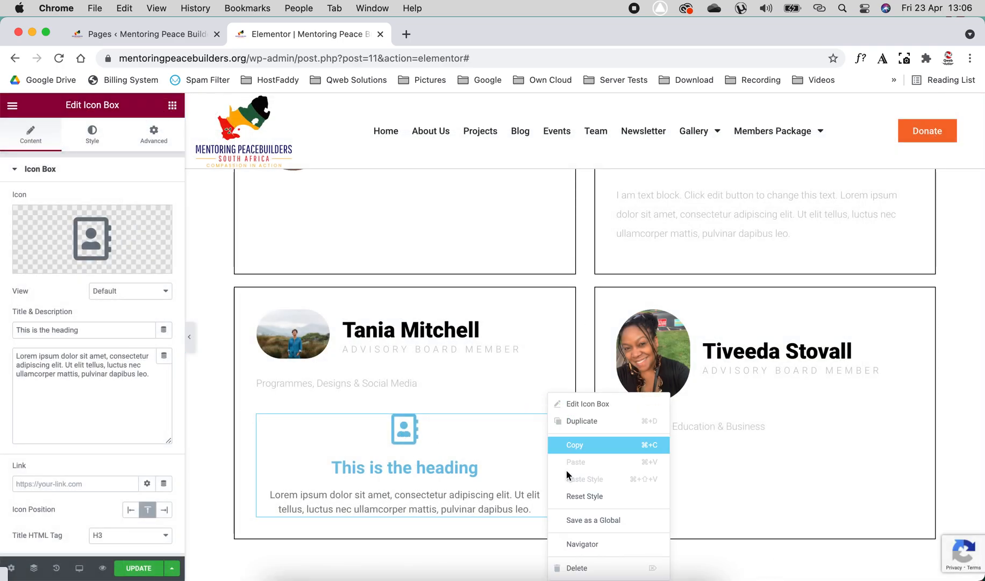
click(577, 570)
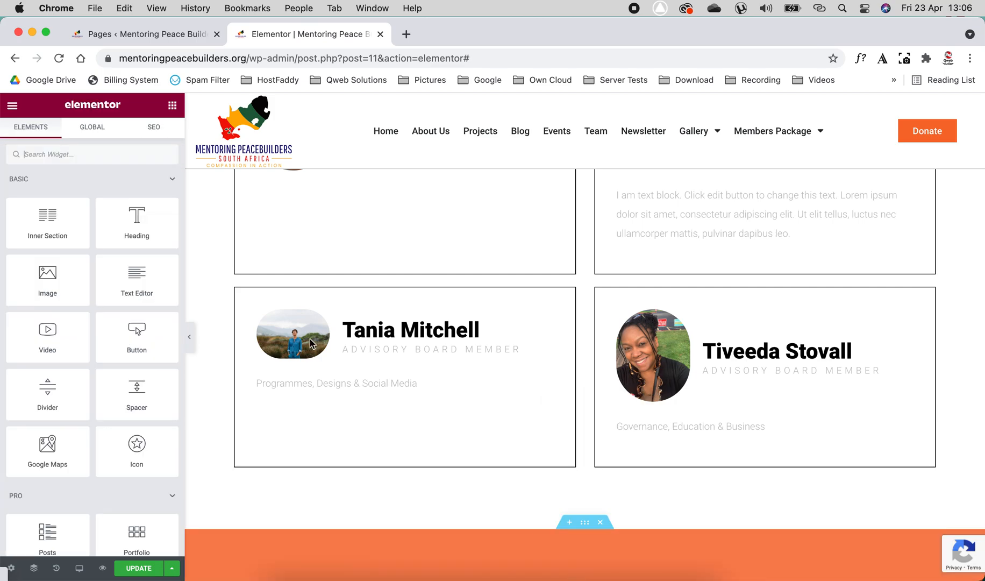
Step: Search the widget list for "icon" and for "test", and try placing a Testimonial widget in the advisory board section
click(107, 159)
text(icon)
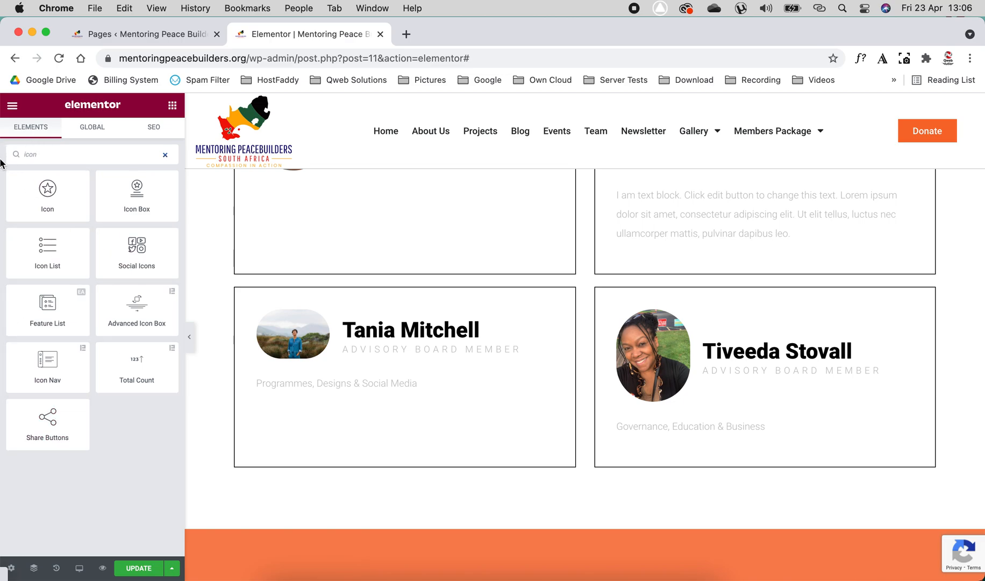
key(BackSpace)
key(BackSpace)
key(BackSpace)
key(BackSpace)
text(test)
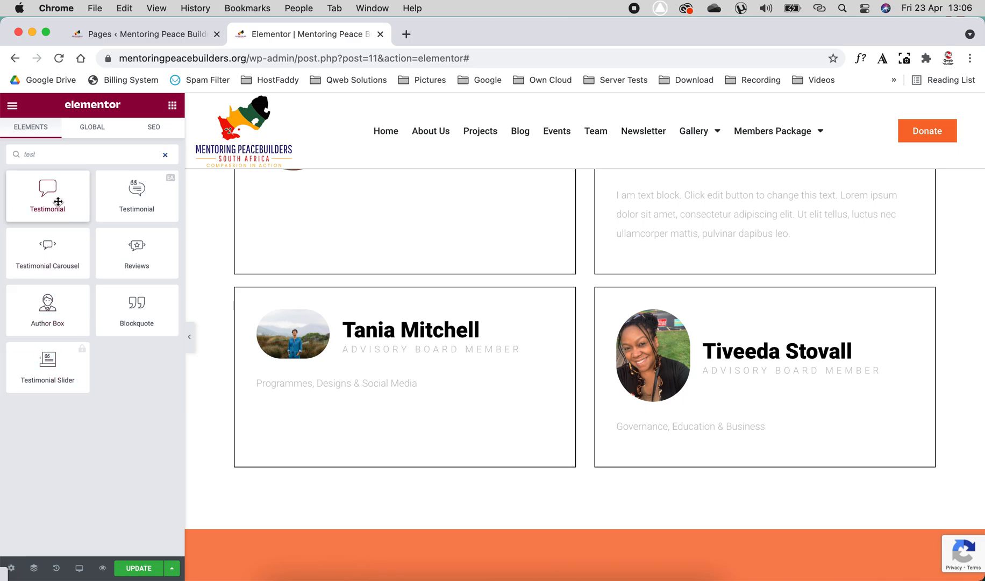
drag(48, 197, 509, 404)
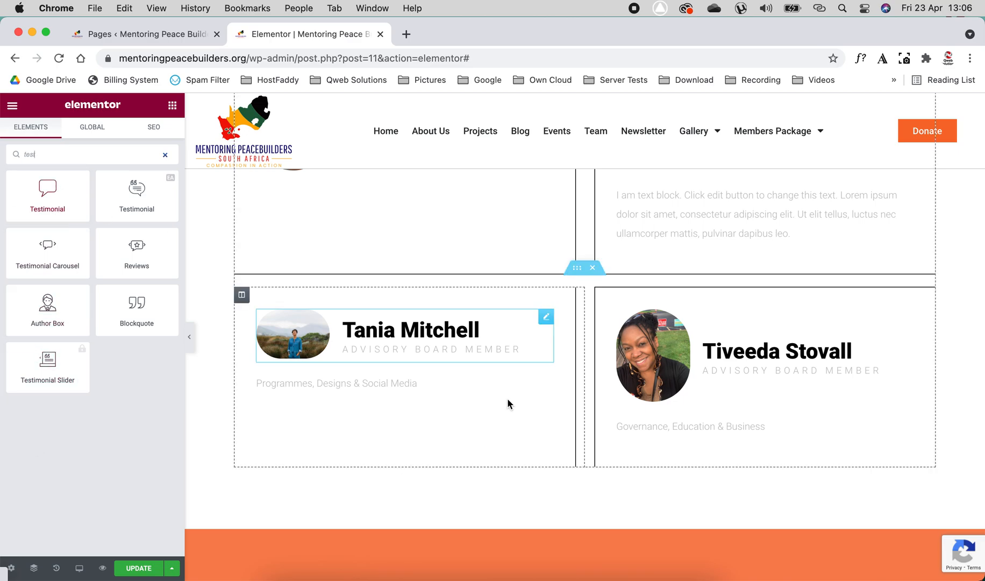
Step: View the image box settings of the "Programmes, Designs & Social Media" board member, and browse the widget list down to the General widgets
click(352, 318)
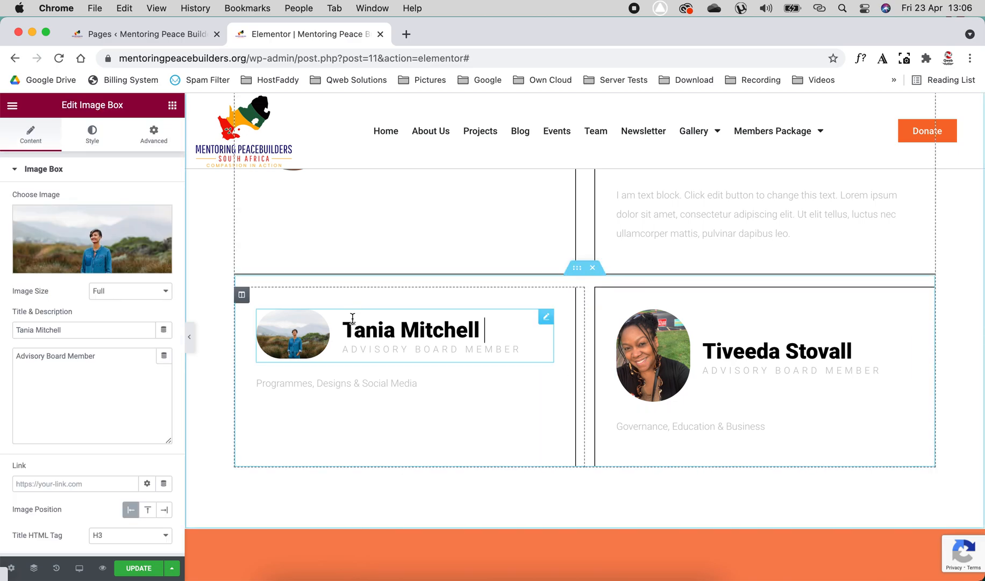
click(172, 110)
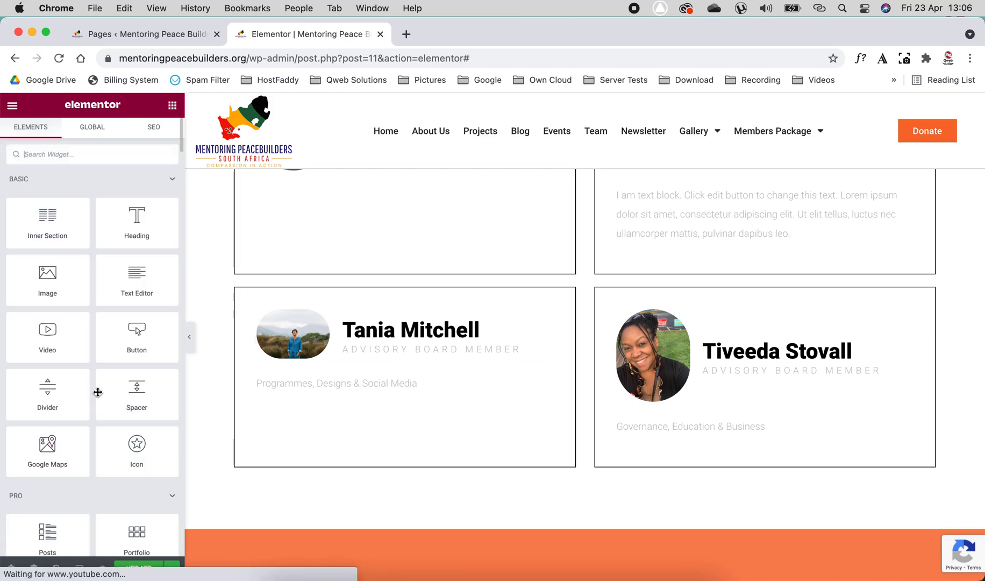
scroll(97, 392, down, 6)
scroll(98, 392, down, 12)
scroll(97, 392, down, 4)
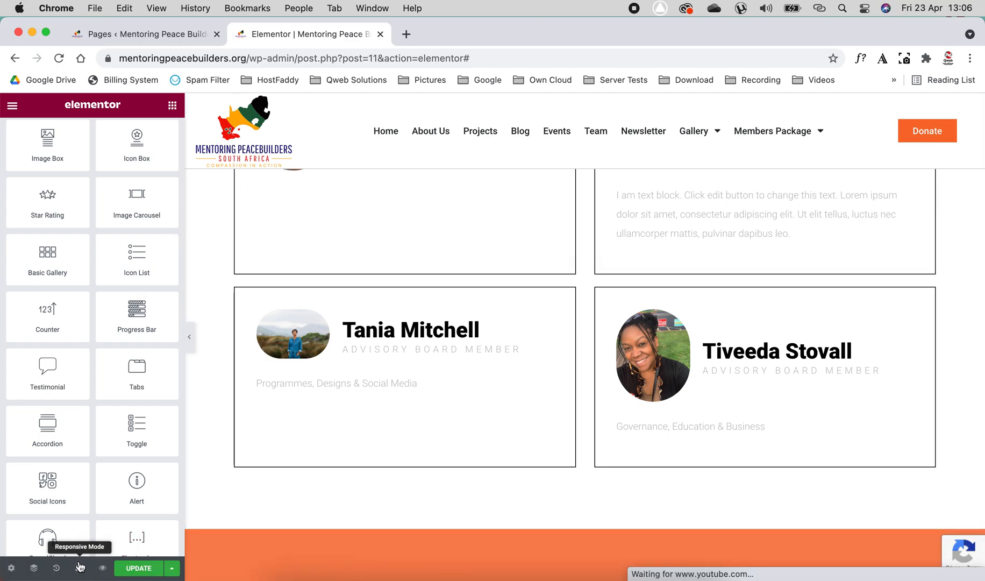
Step: In the Mobile preview, set the width of the "Surviving Under Conditions That Are Strict As A Child" blog image to 100%
click(79, 573)
click(24, 537)
scroll(570, 384, down, 10)
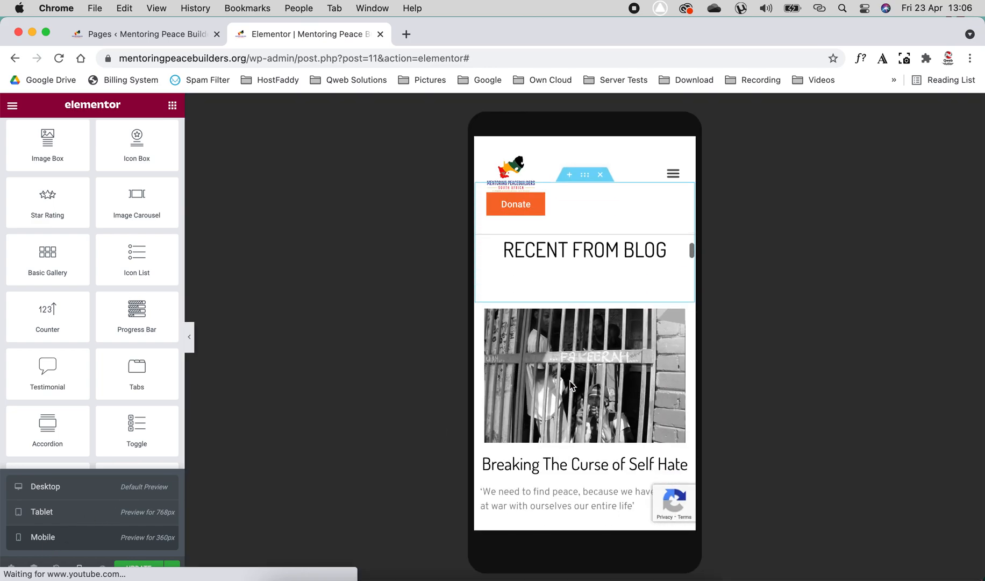
scroll(569, 384, down, 3)
scroll(568, 387, up, 4)
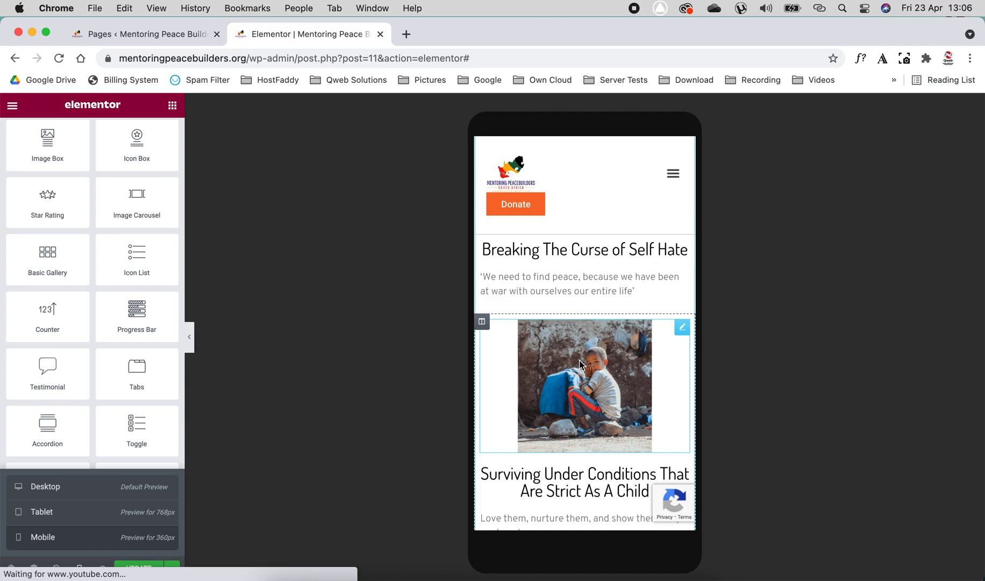
click(579, 364)
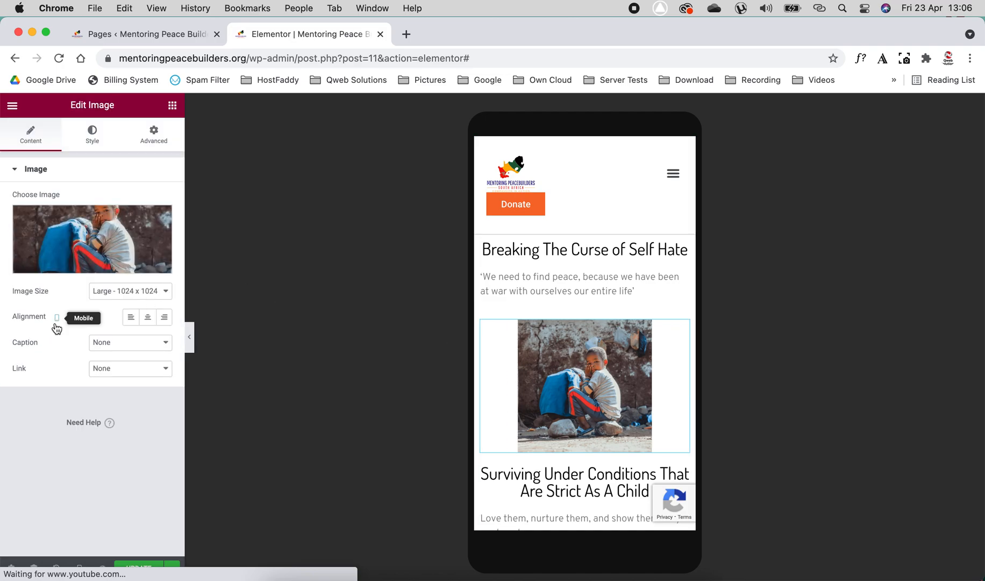
click(92, 134)
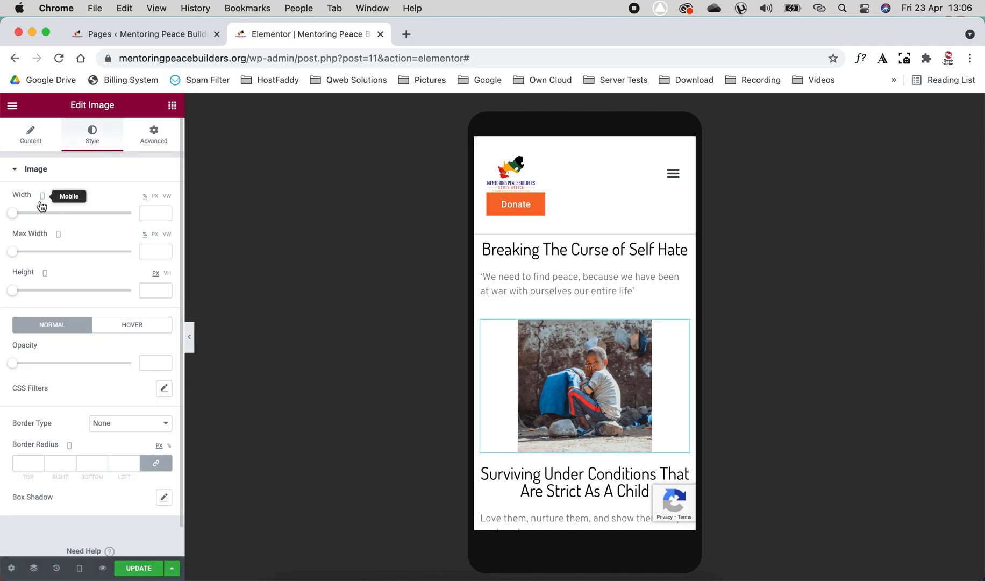
drag(12, 212, 127, 222)
scroll(519, 370, down, 3)
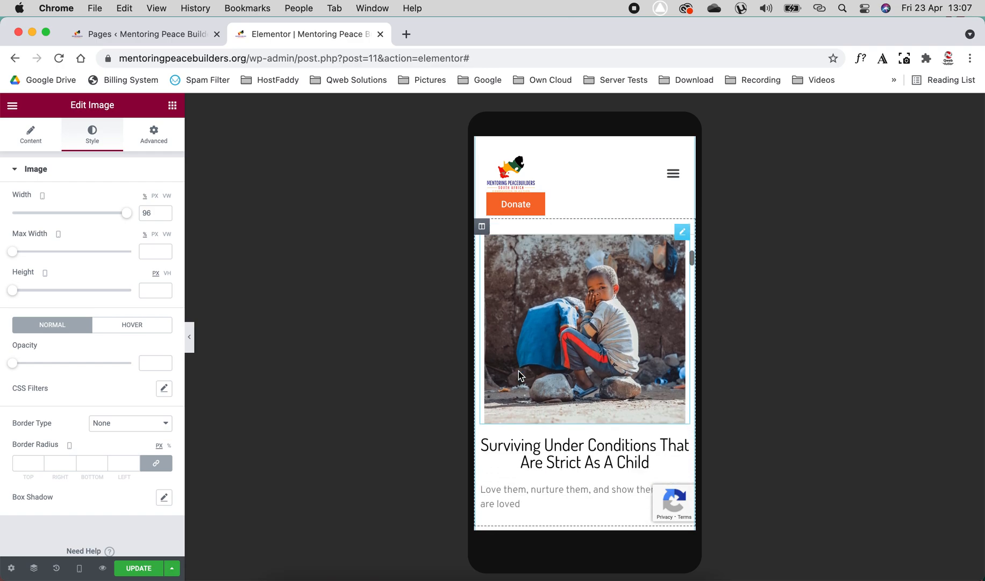
drag(142, 213, 144, 214)
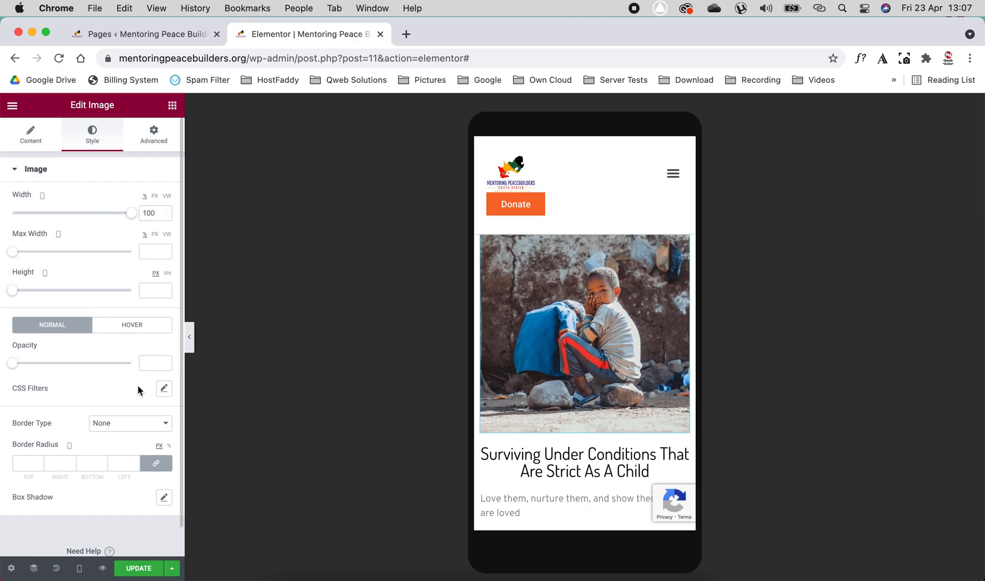
Step: Compare the blog images in the Desktop preview with those in the Mobile preview
click(82, 569)
click(65, 499)
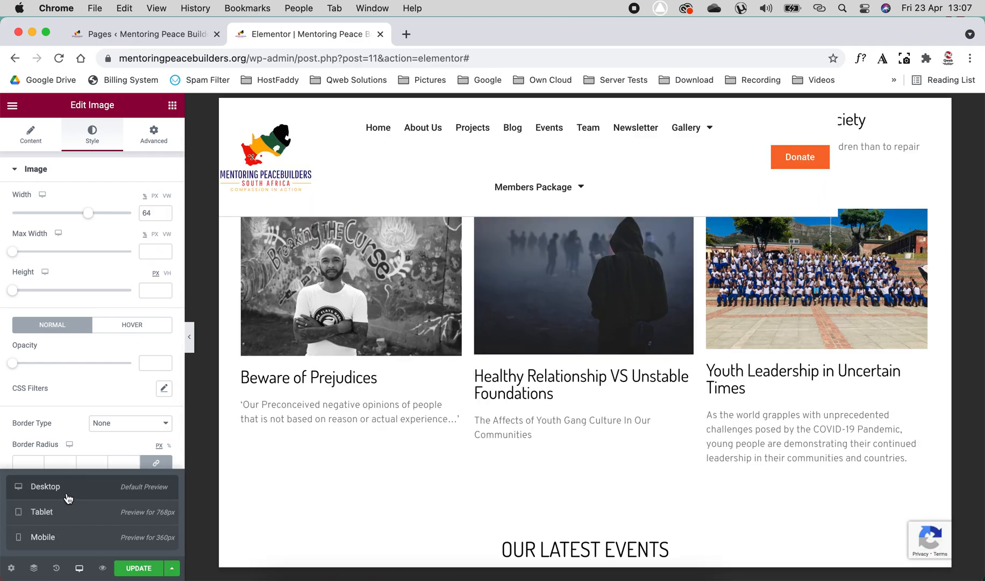
scroll(535, 359, up, 5)
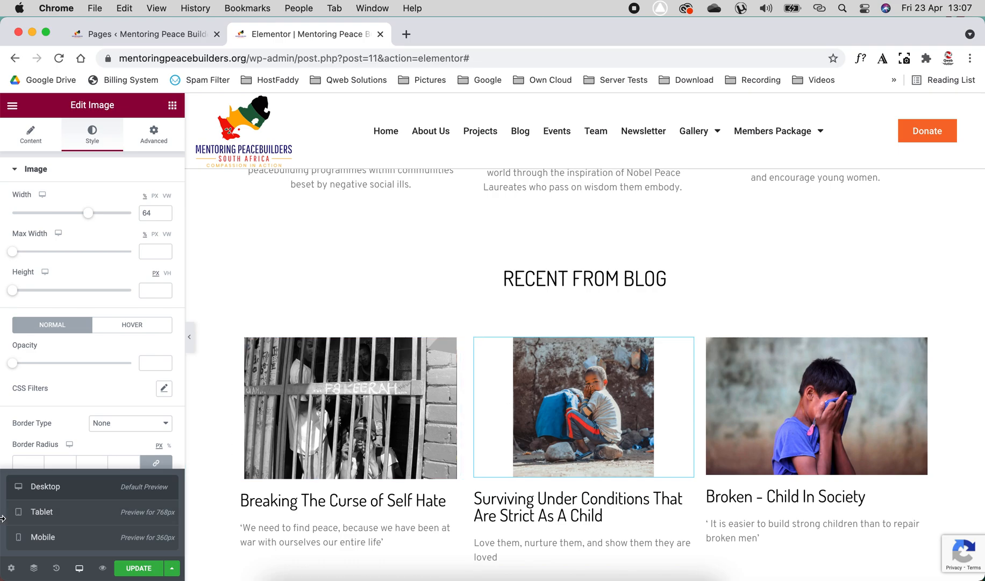
click(43, 537)
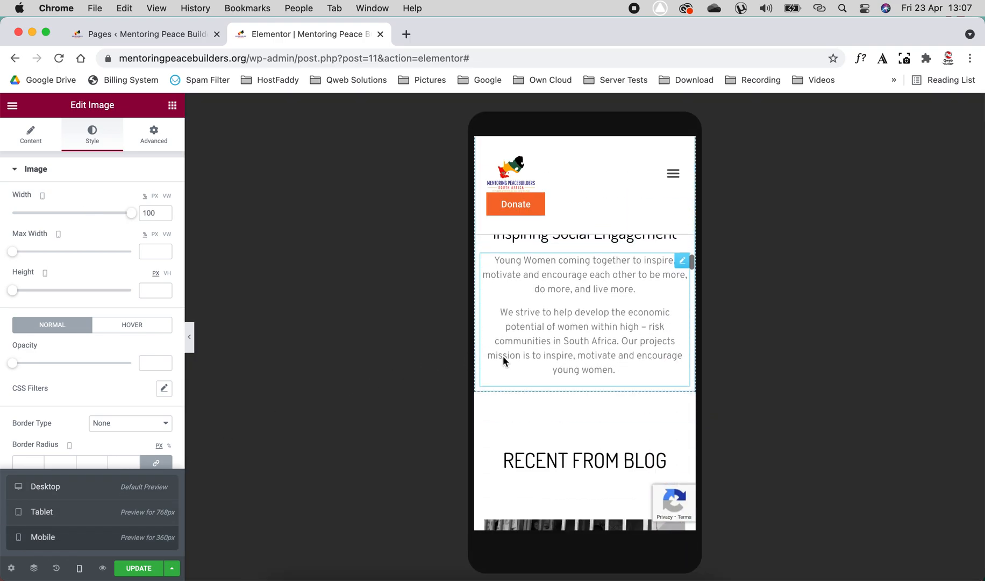
scroll(503, 361, down, 15)
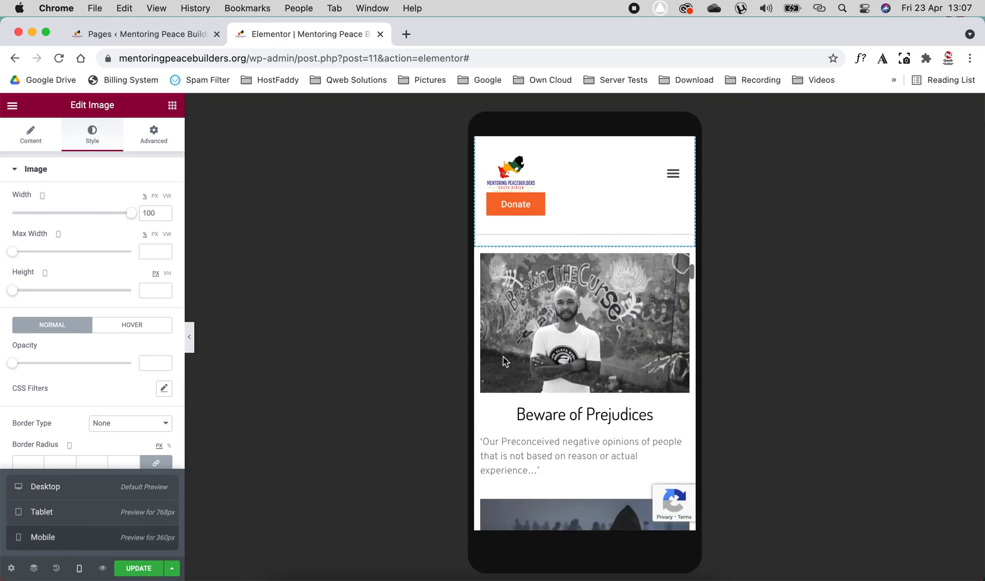
scroll(503, 360, up, 15)
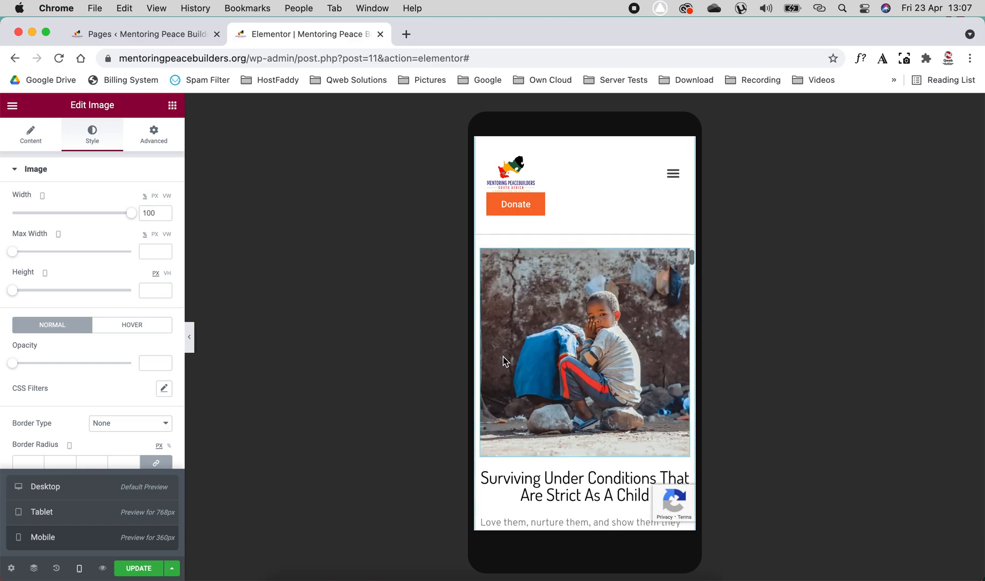
Step: Set the mobile width of the image above "Peace Building Youth Leadership Conferences with Nobel Peace Laureates" to 100%
scroll(503, 356, up, 10)
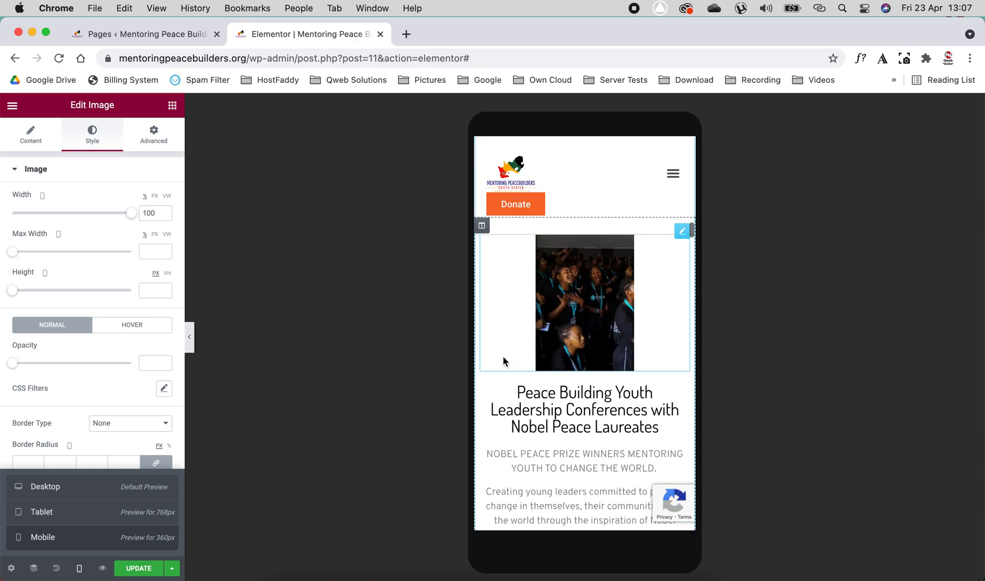
click(589, 344)
click(94, 141)
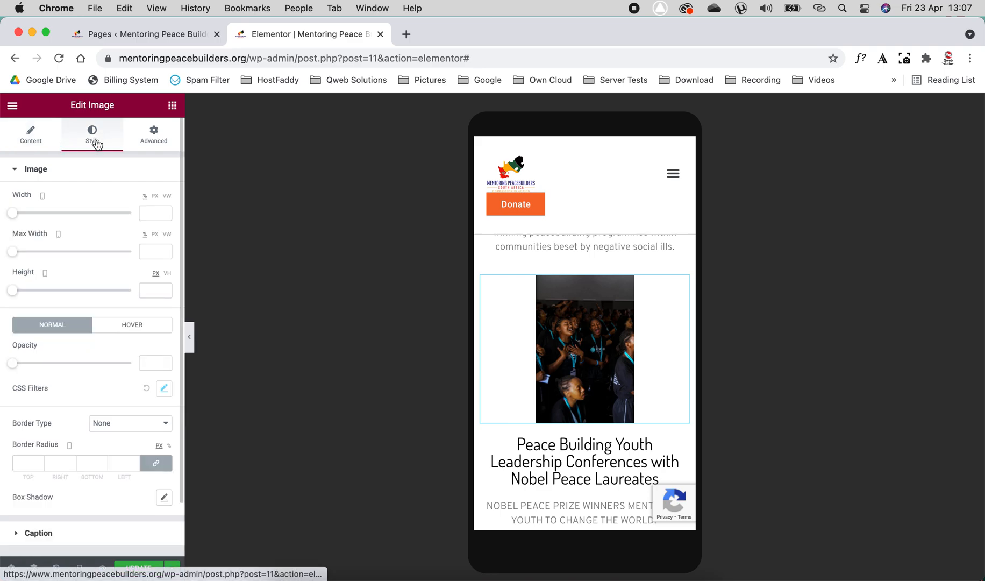
drag(19, 209, 160, 227)
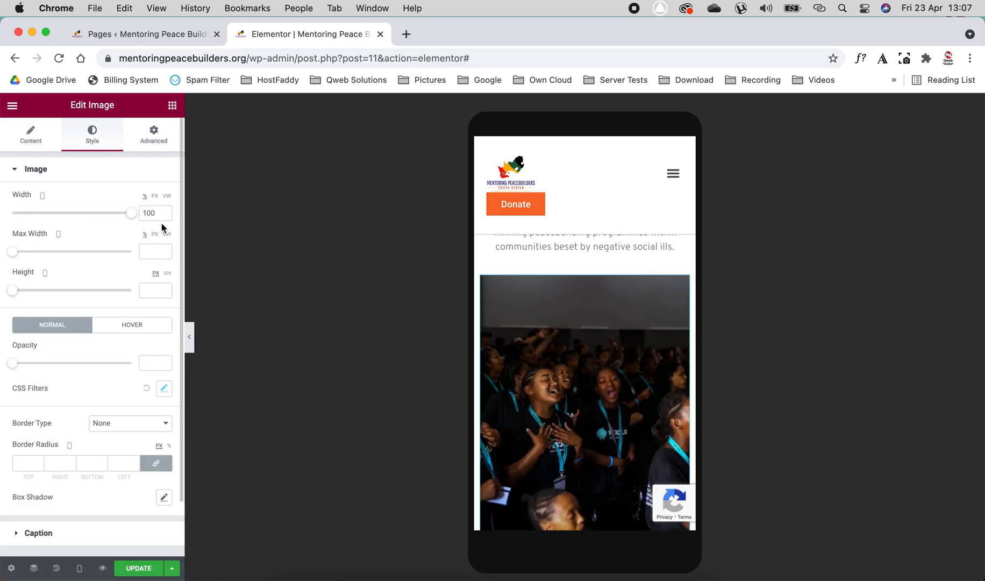
Step: Update the front page and switch the preview back to Desktop
click(129, 573)
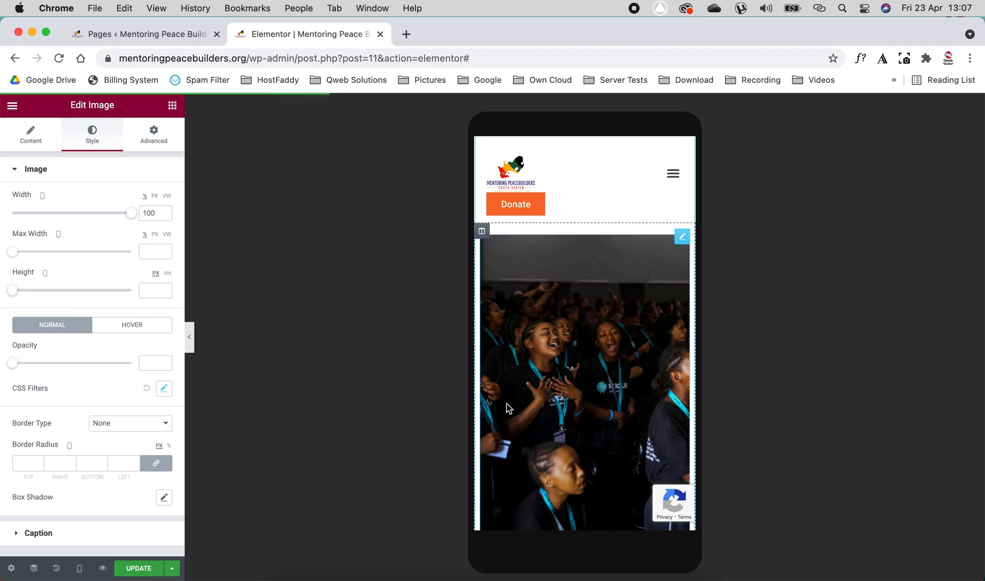
click(80, 568)
click(61, 486)
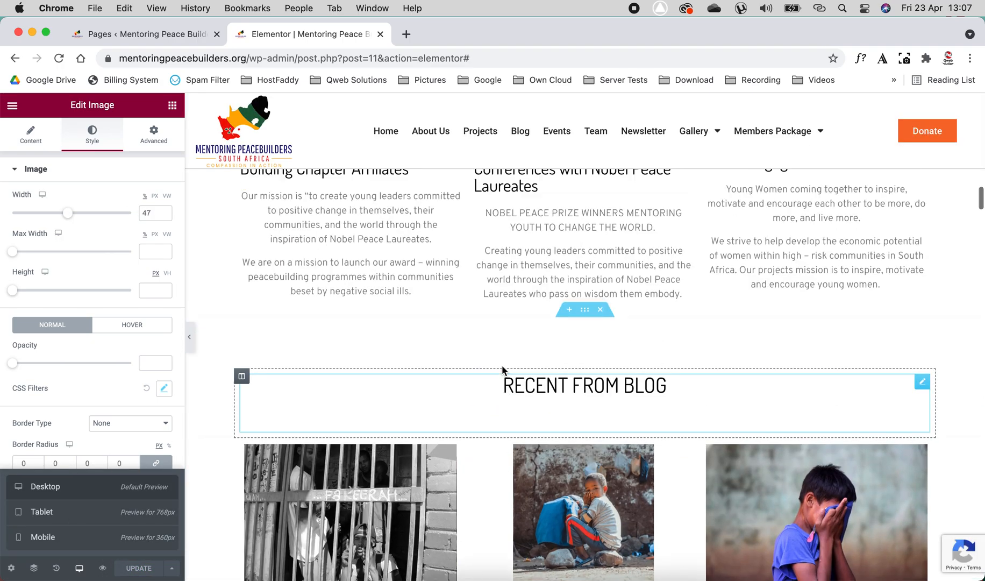